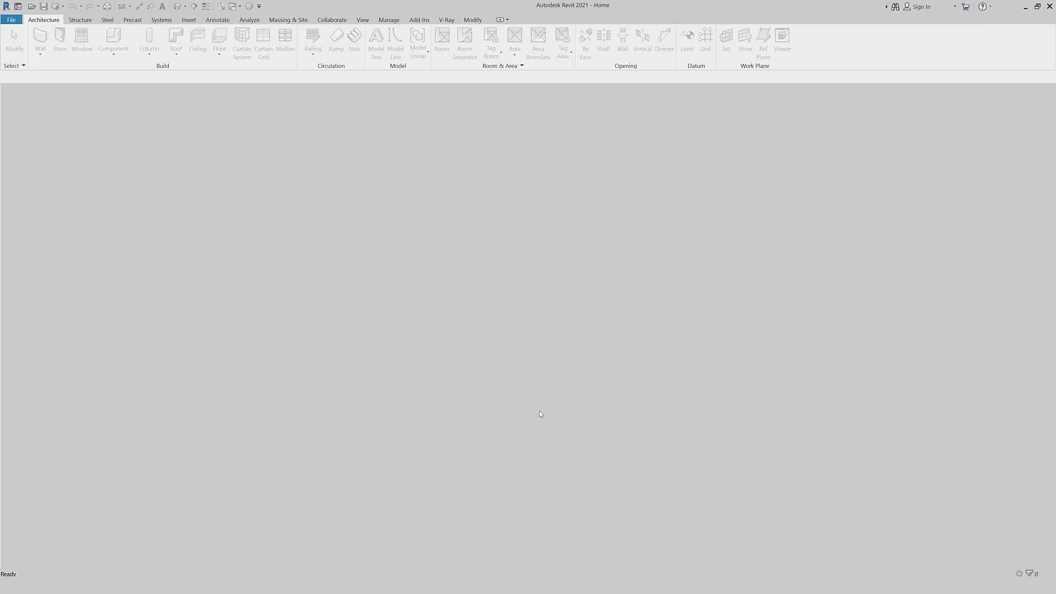
Step: Open the File menu to see the list of recent documents
click(10, 20)
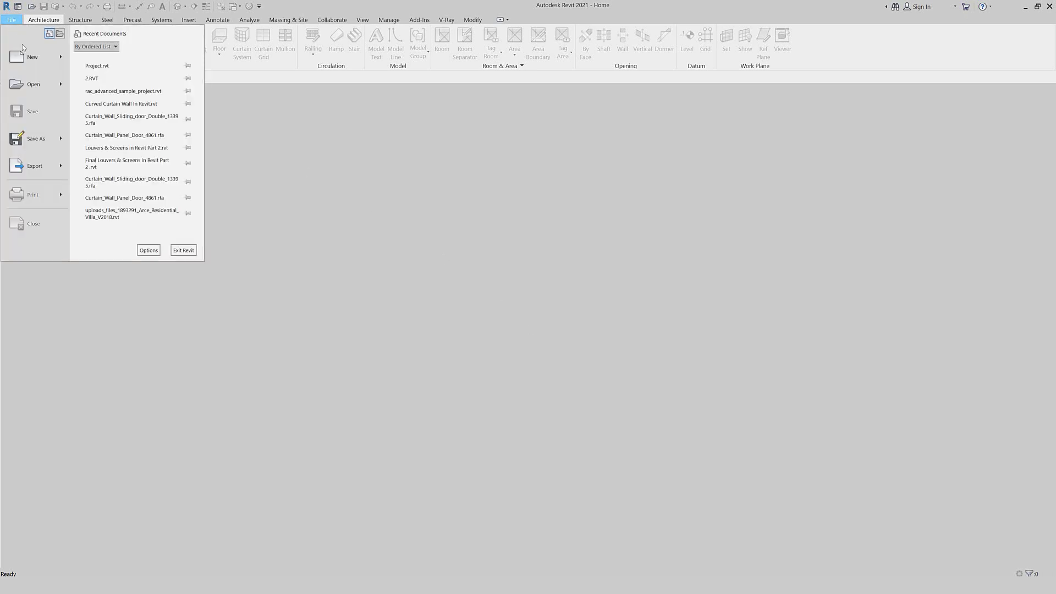
Step: Create a new project from the Metric-Architectural Template
click(27, 58)
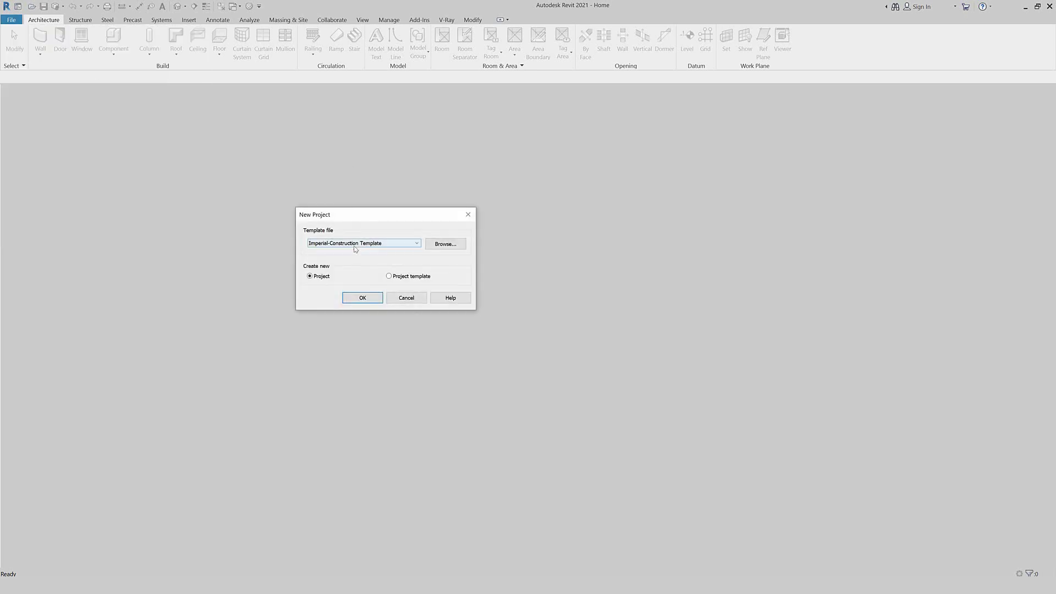
click(355, 245)
click(356, 291)
click(361, 299)
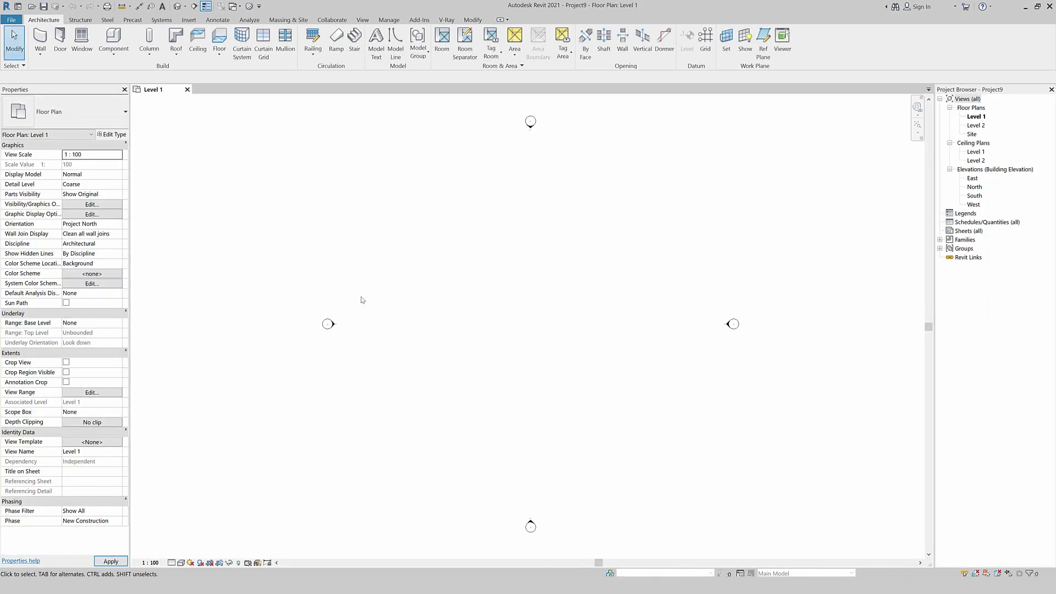
Step: Set the project's length unit format to meters and centimeters
key(n)
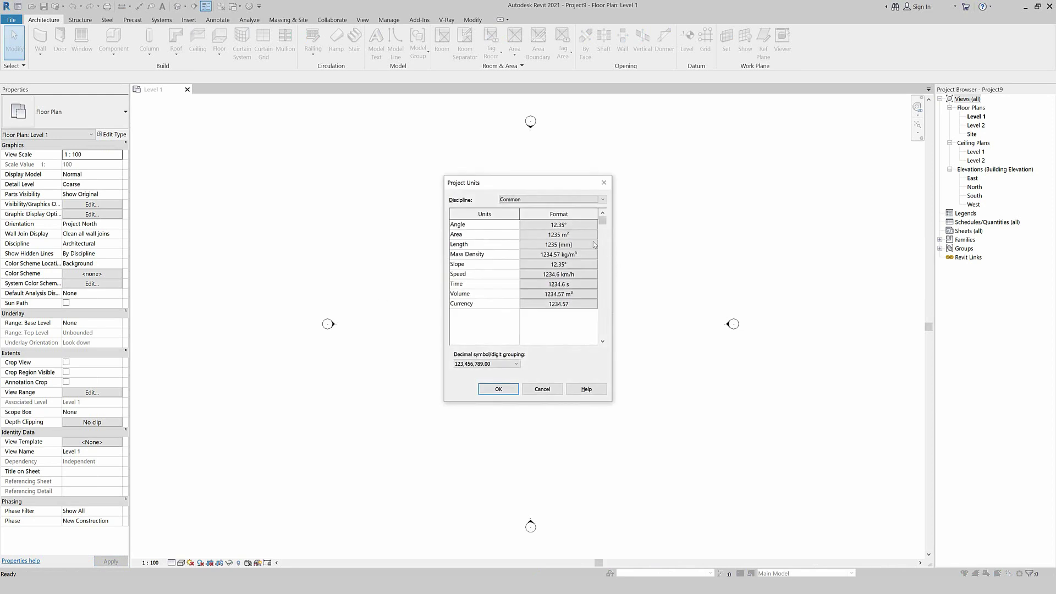
click(593, 245)
click(559, 304)
click(532, 362)
click(512, 389)
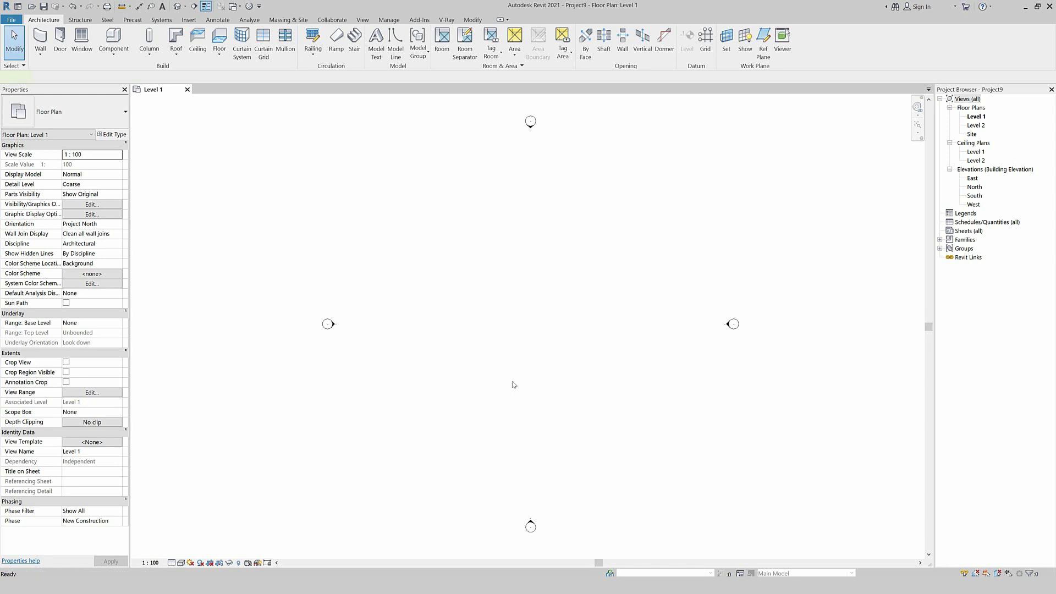
key(w)
key(a)
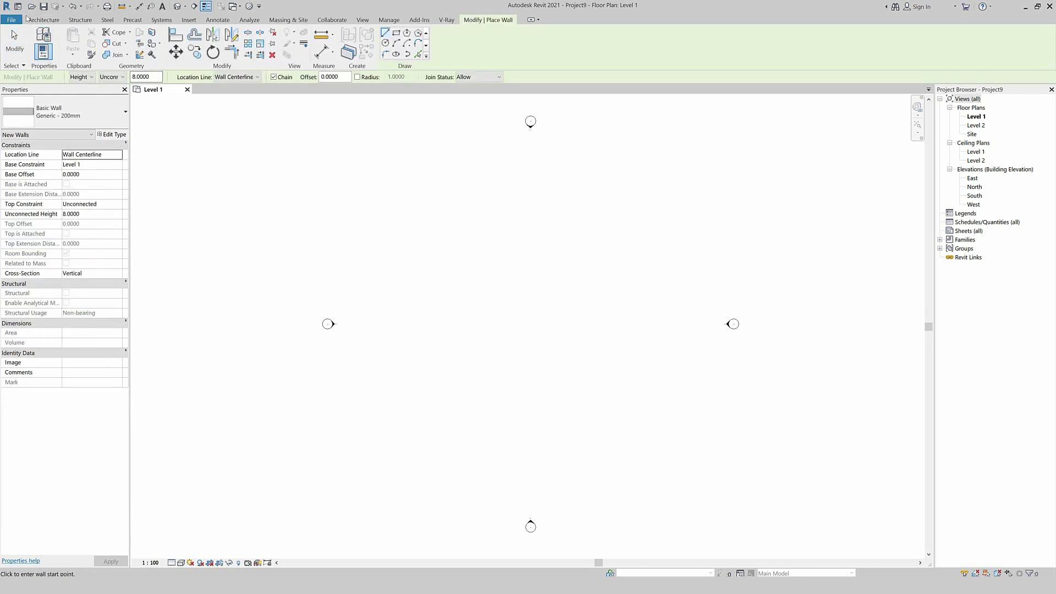
Step: Draw a rectangle of walls, about 10.80 by 7.60, on Level 1
click(38, 20)
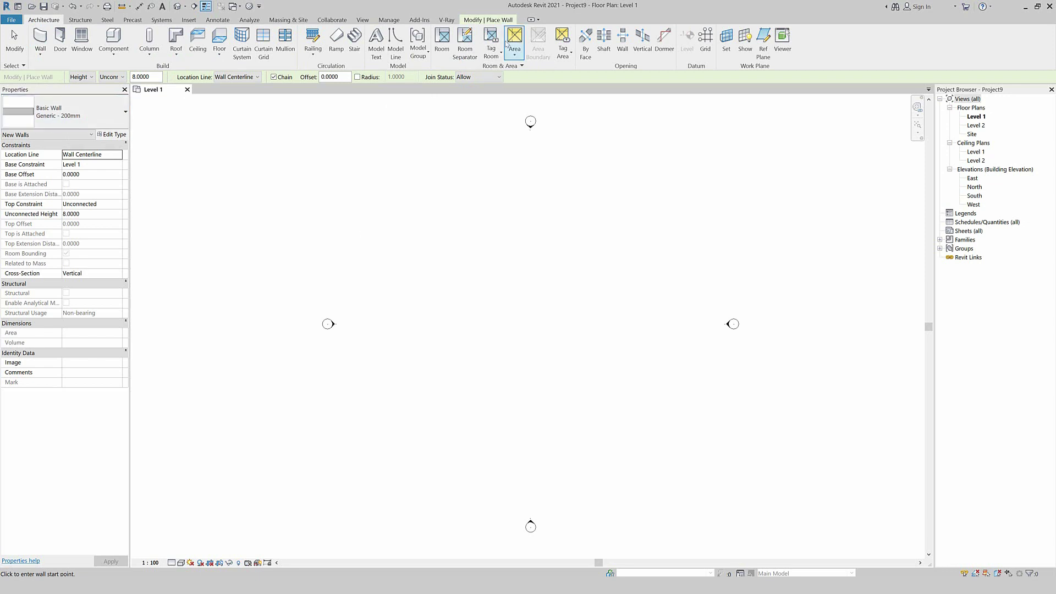
click(495, 20)
click(397, 34)
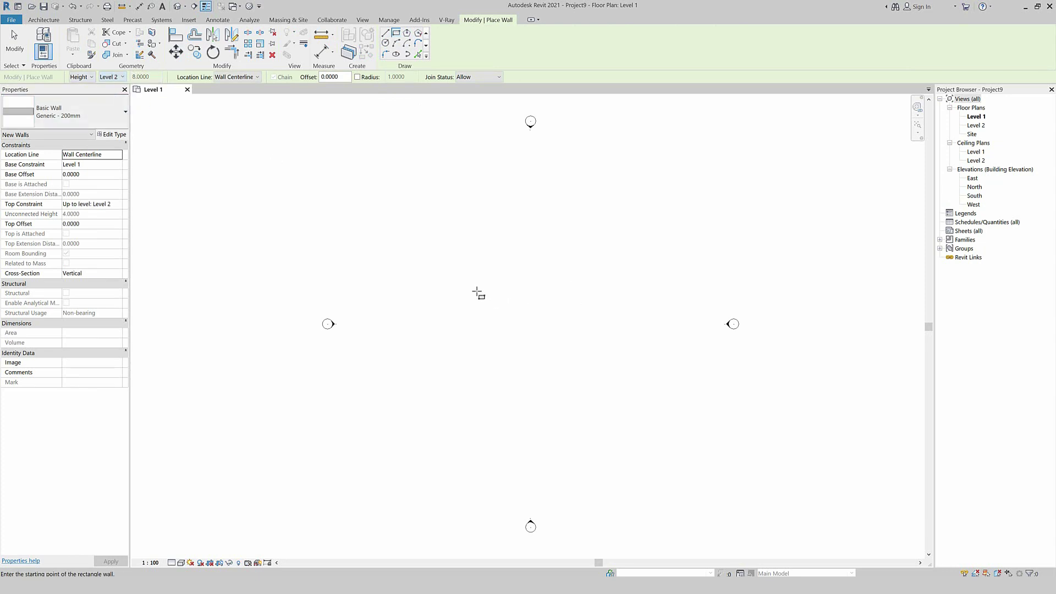
click(540, 348)
scroll(520, 318, up, 1)
key(Escape)
key(Escape)
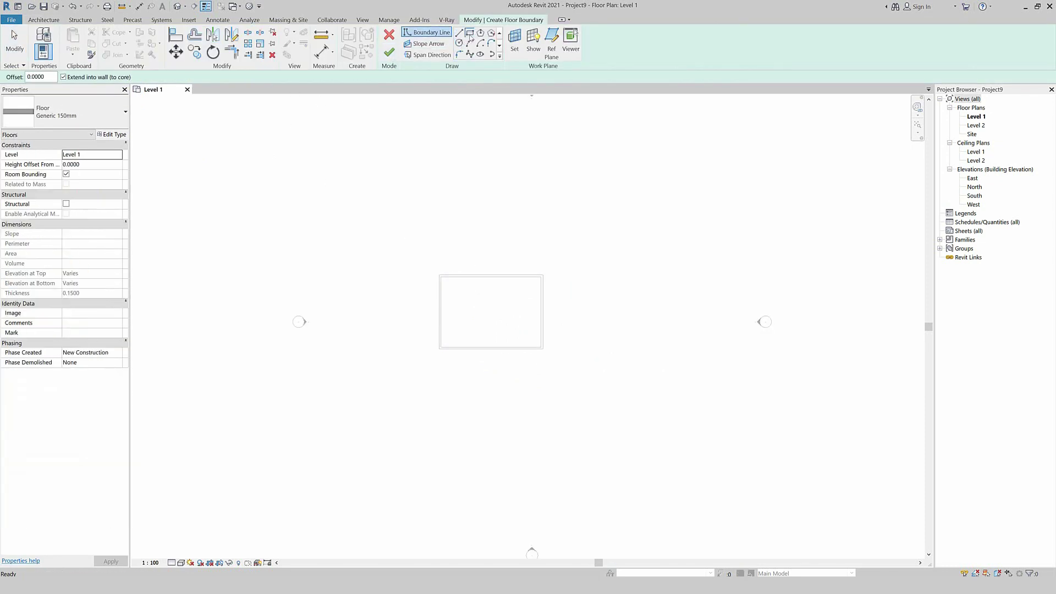
Step: Add a Generic 150mm floor sketched as a rectangle between the wall corners
scroll(519, 311, up, 2)
scroll(443, 274, up, 1)
click(360, 238)
click(600, 409)
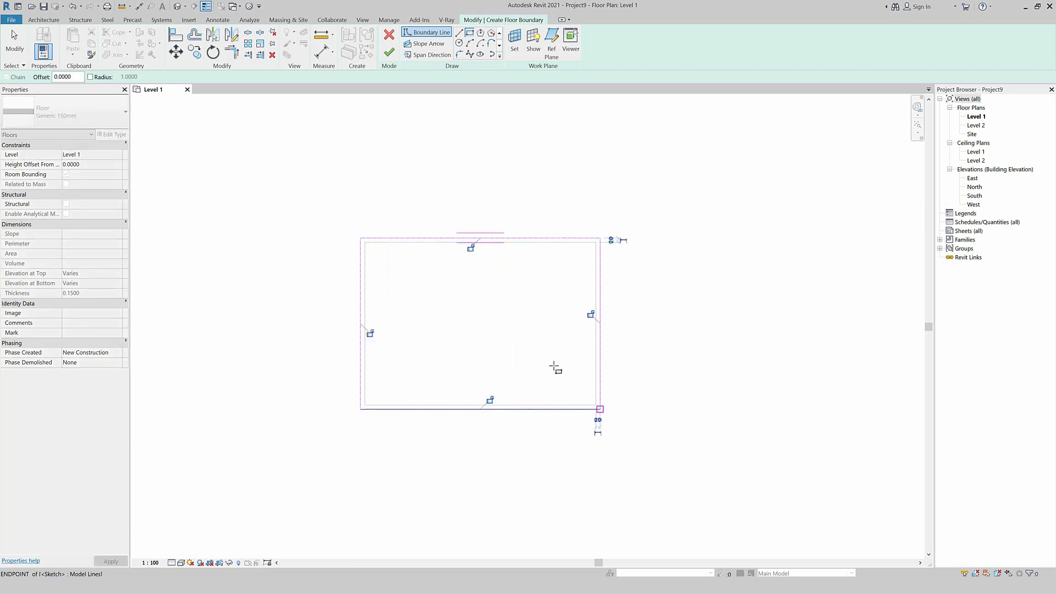
click(389, 51)
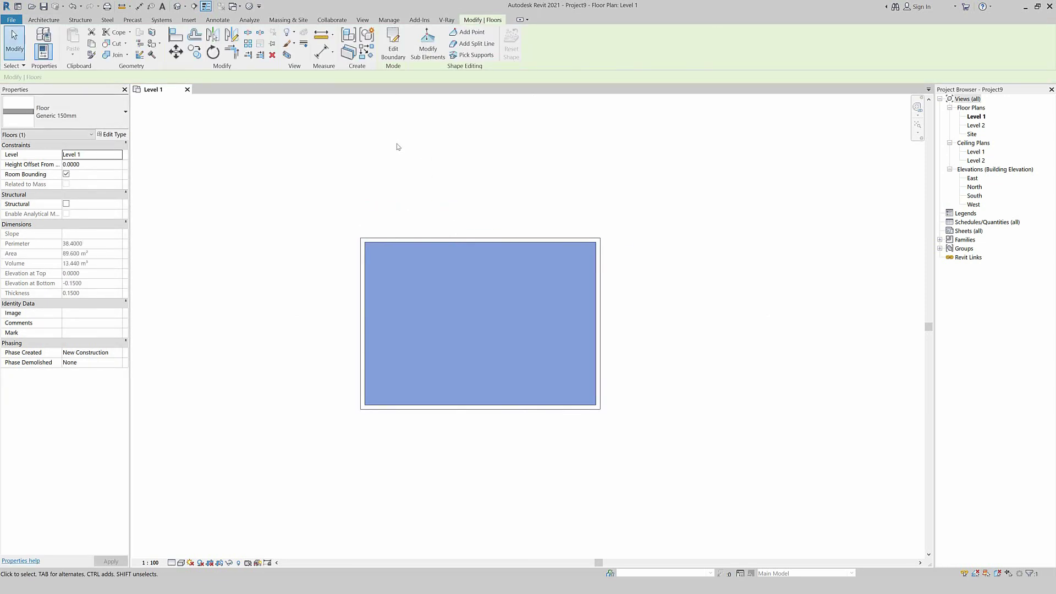
click(398, 147)
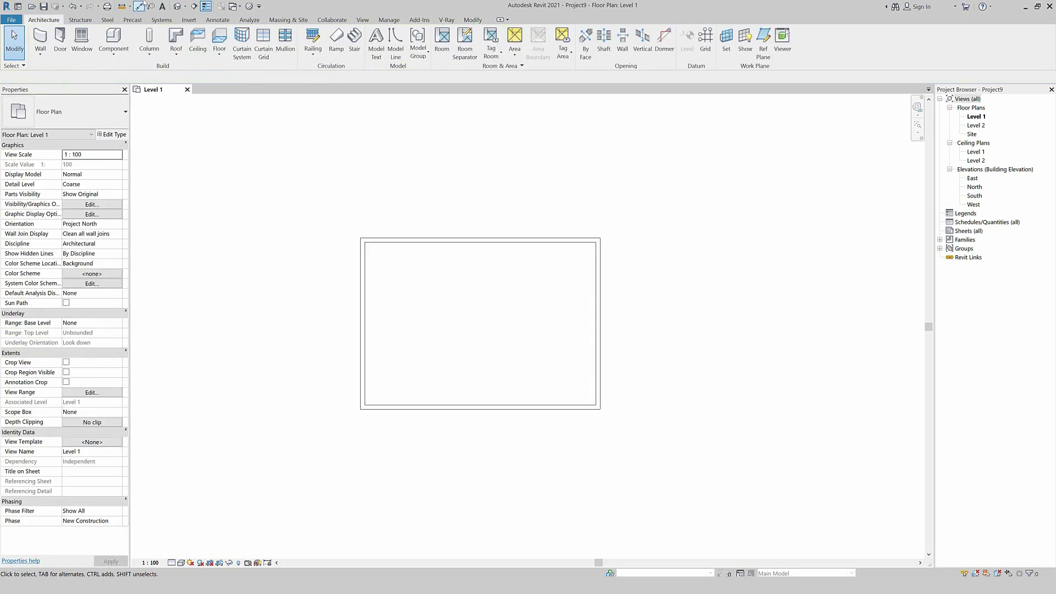
click(177, 6)
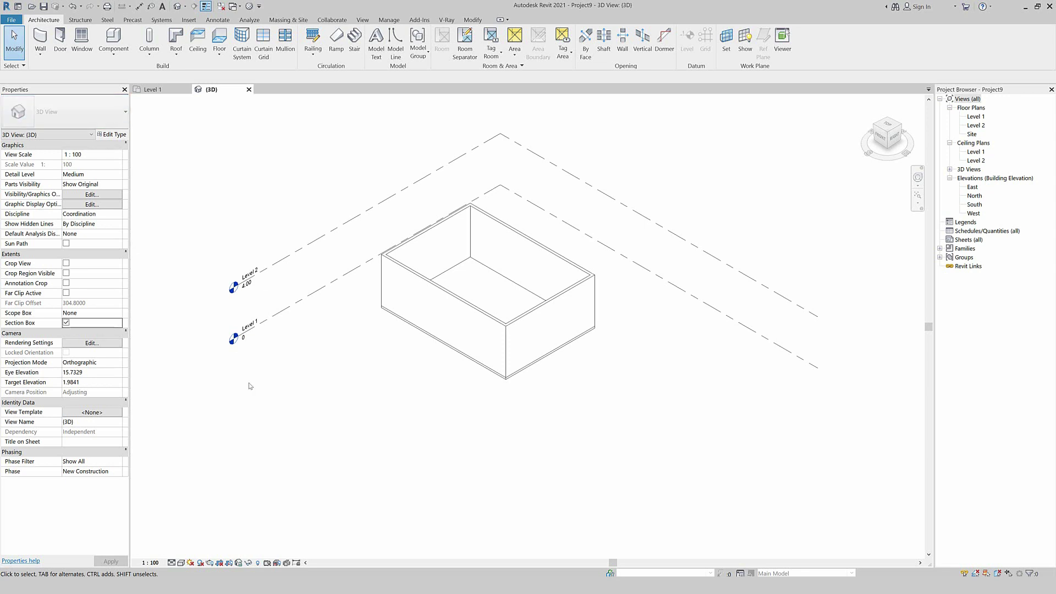
Step: Shrink the 3D section box's front, back and top faces closer to the room
click(398, 401)
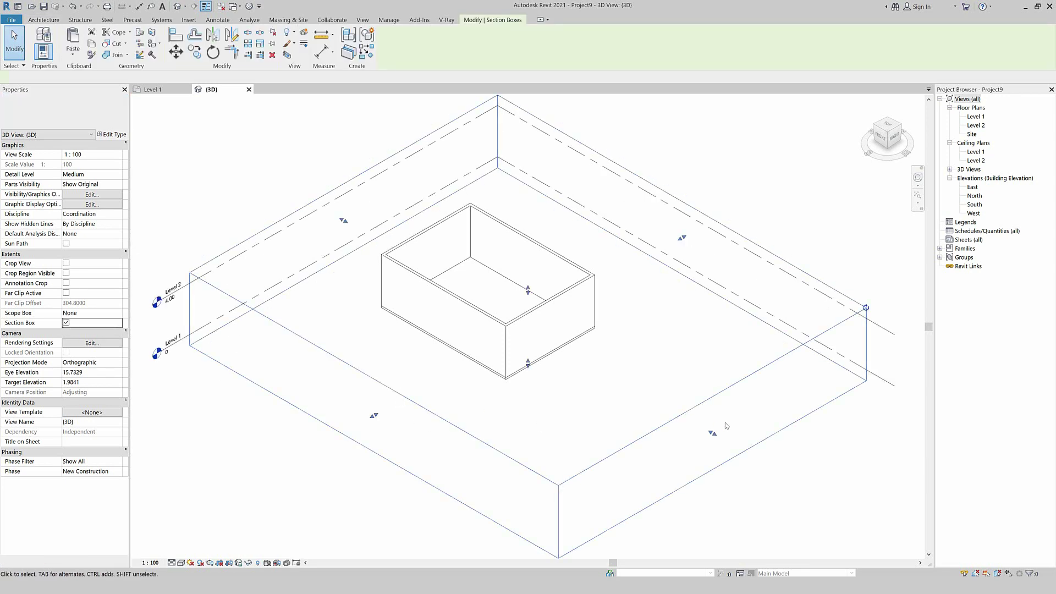
mouse_move(713, 433)
mouse_down()
mouse_move(613, 387)
mouse_move(594, 364)
mouse_up()
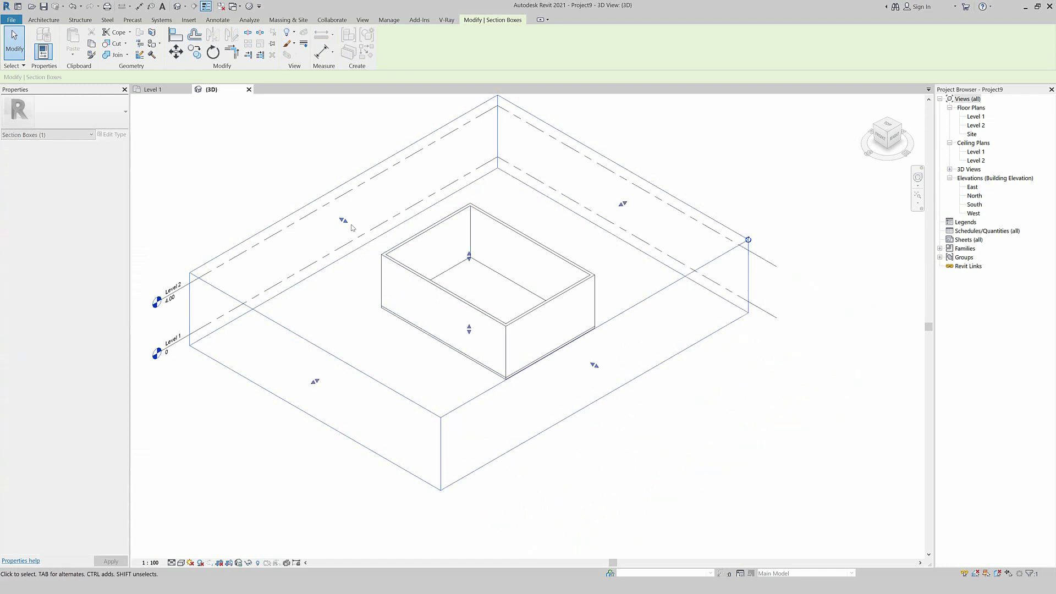
drag(352, 228, 386, 248)
drag(485, 270, 487, 292)
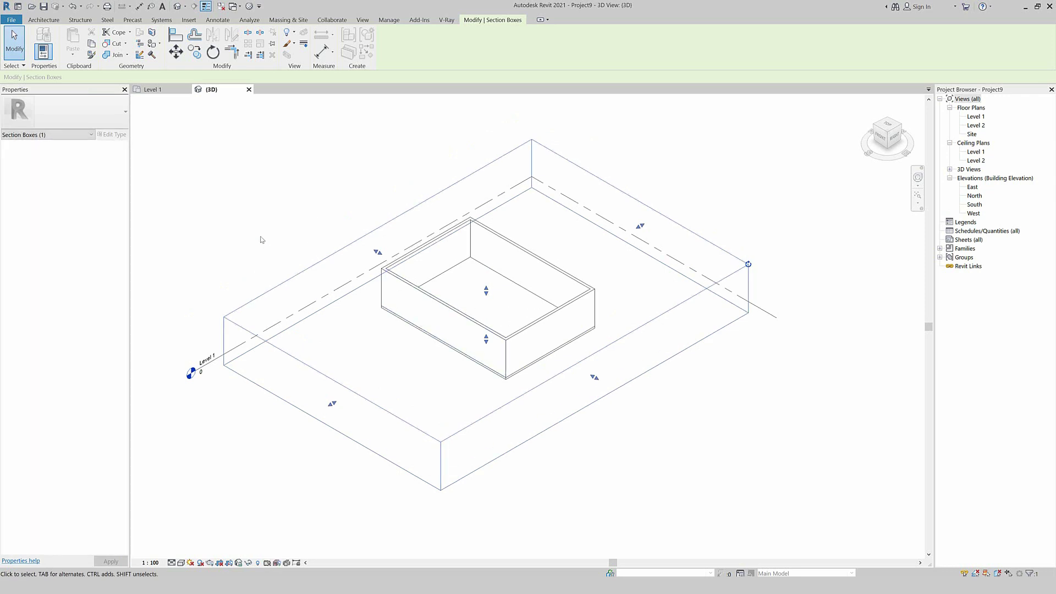
Step: Hide the section box and Level 1 in the view and switch to Shaded visual style
drag(261, 240, 213, 360)
right_click(212, 360)
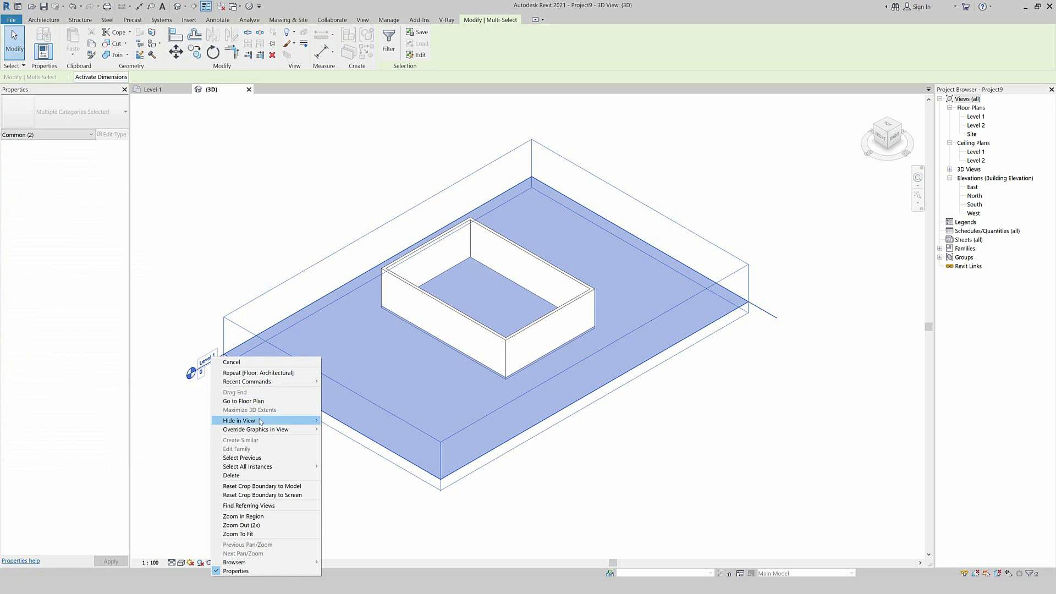
click(348, 422)
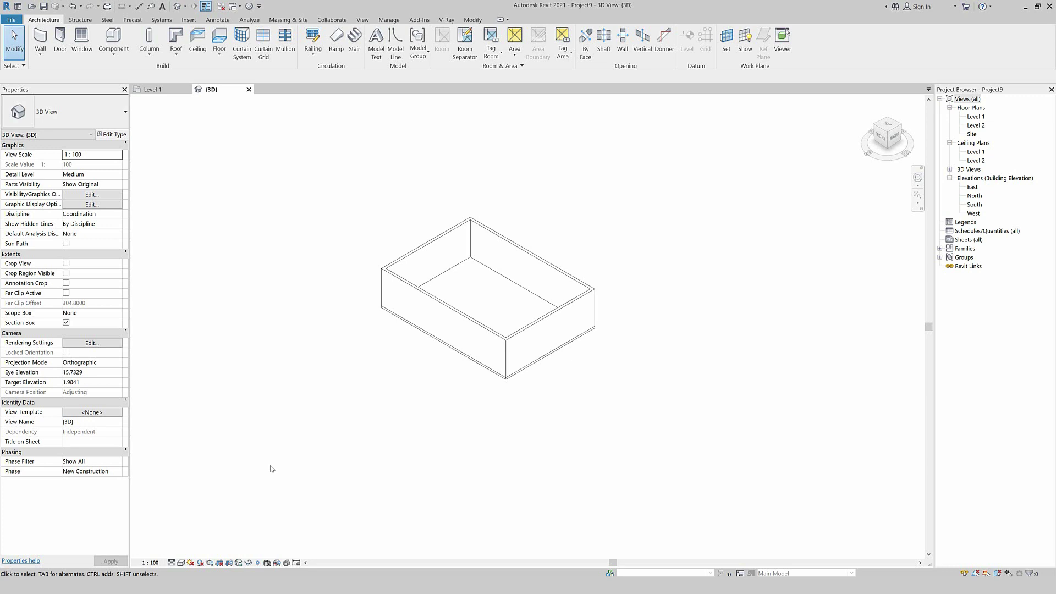
click(258, 563)
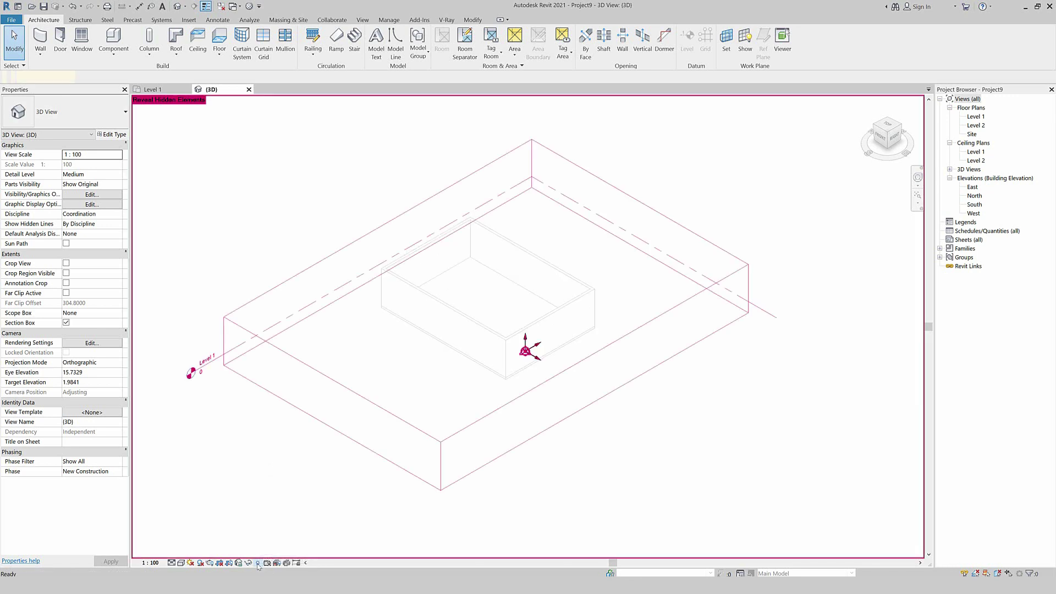
click(366, 401)
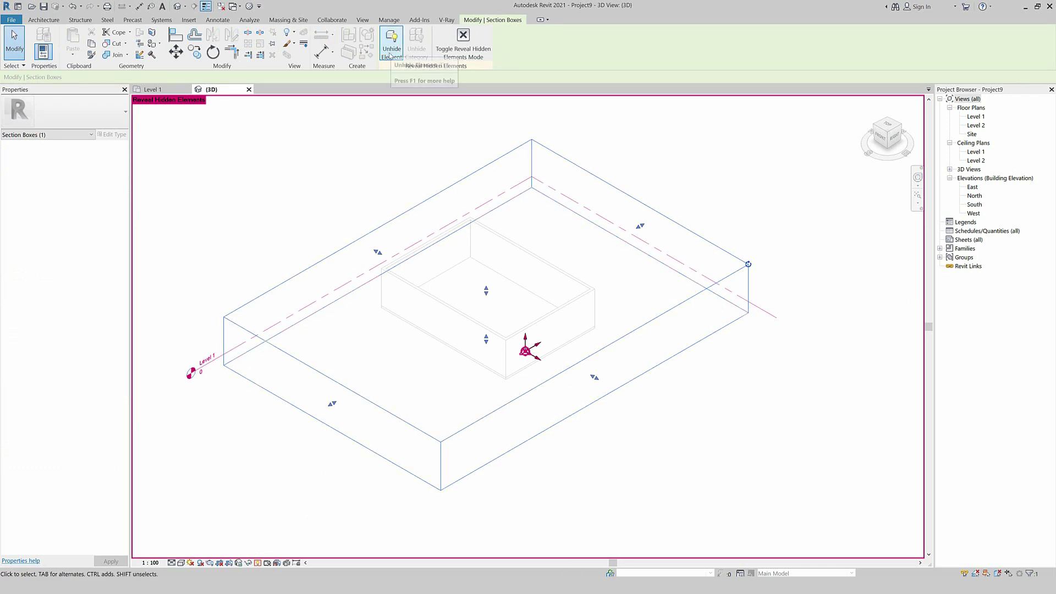
click(215, 352)
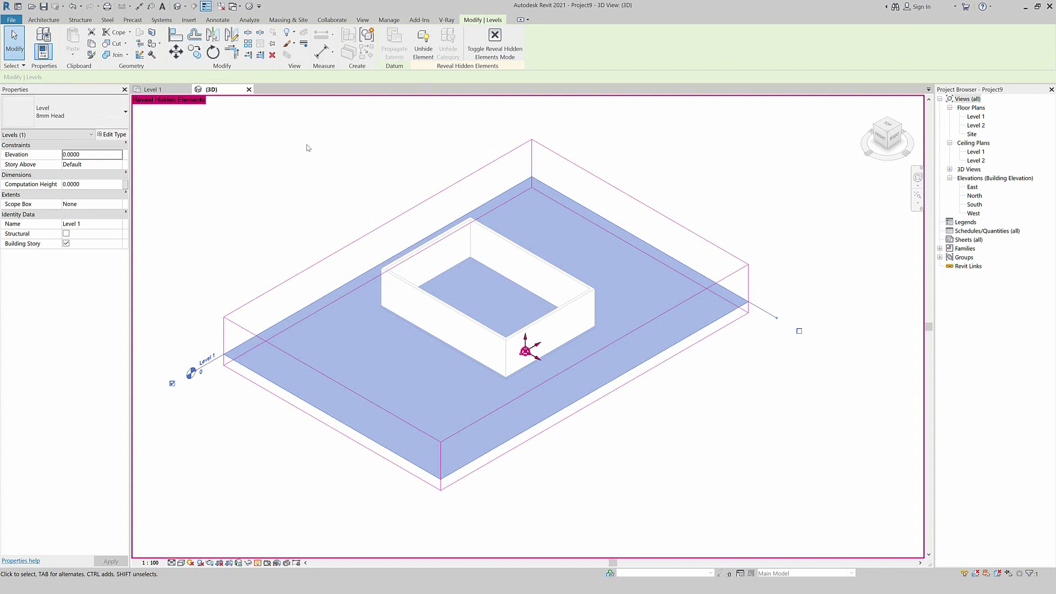
click(503, 56)
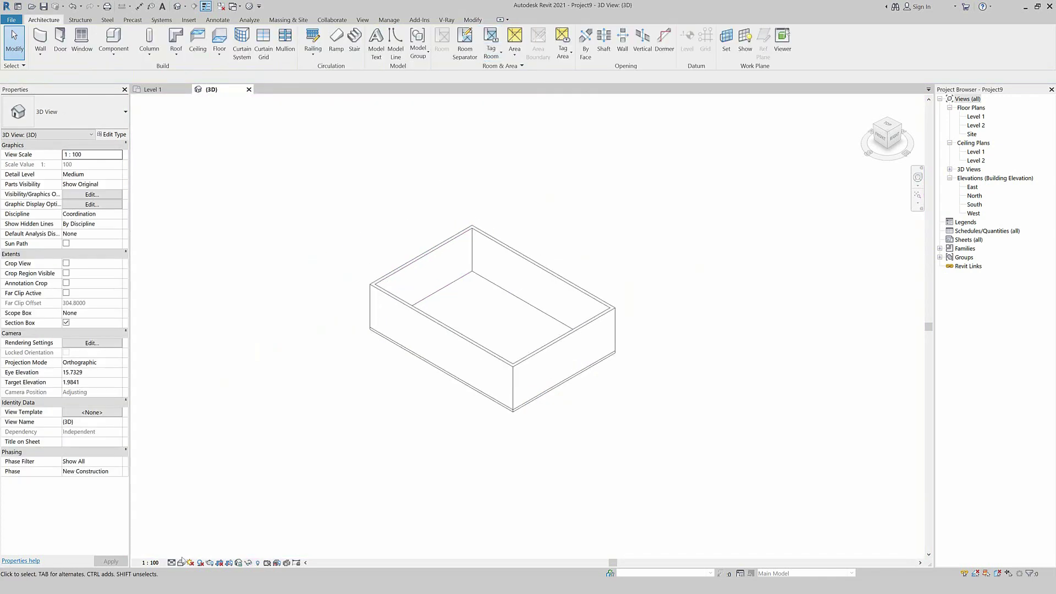
click(207, 534)
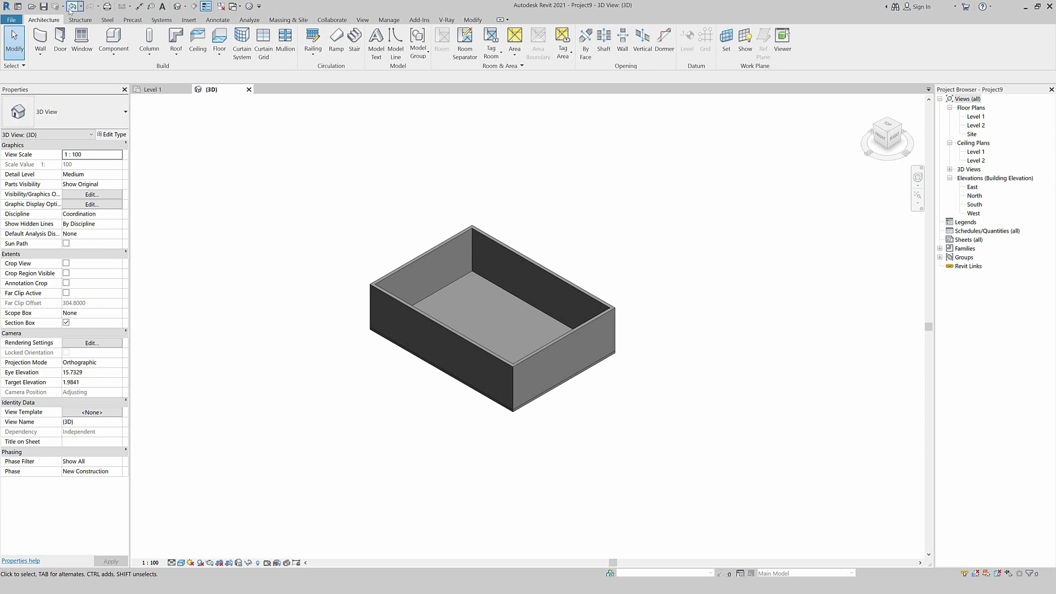
Step: Start a new family from the English Metric Profile.rft template
click(14, 20)
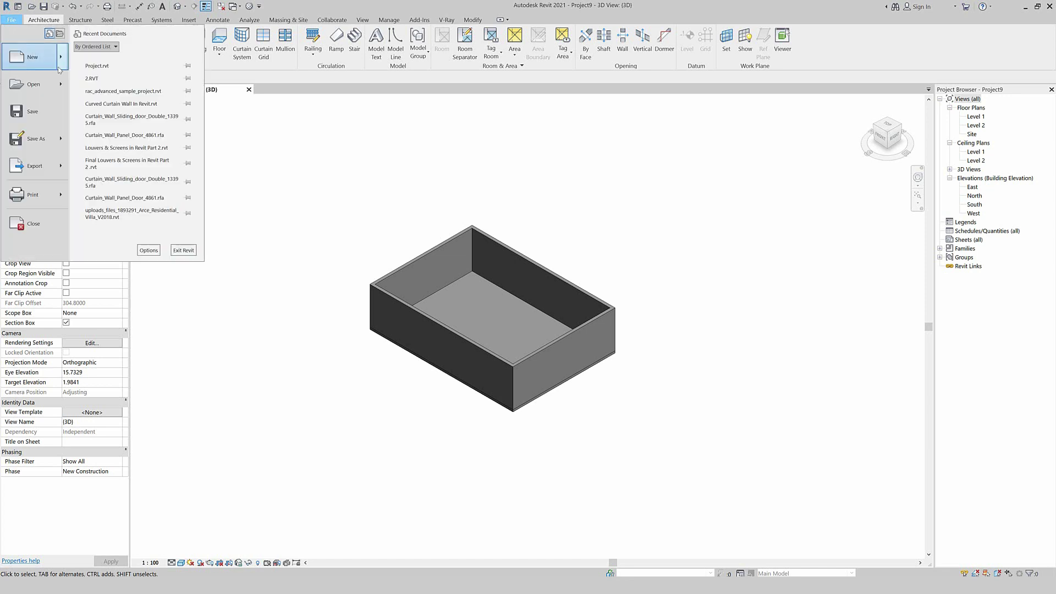
mouse_move(33, 57)
click(153, 100)
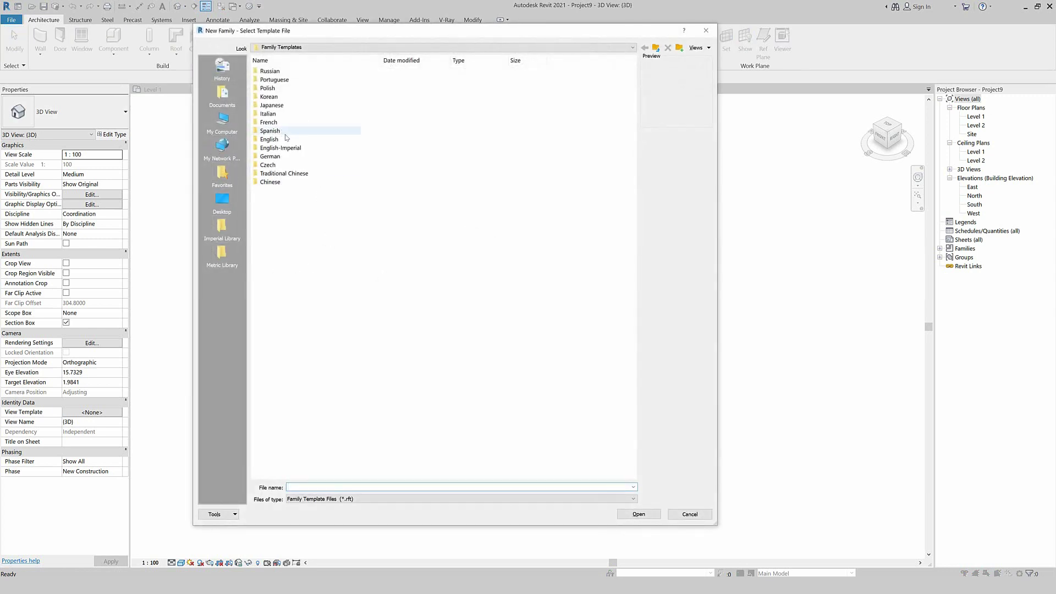
double_click(269, 140)
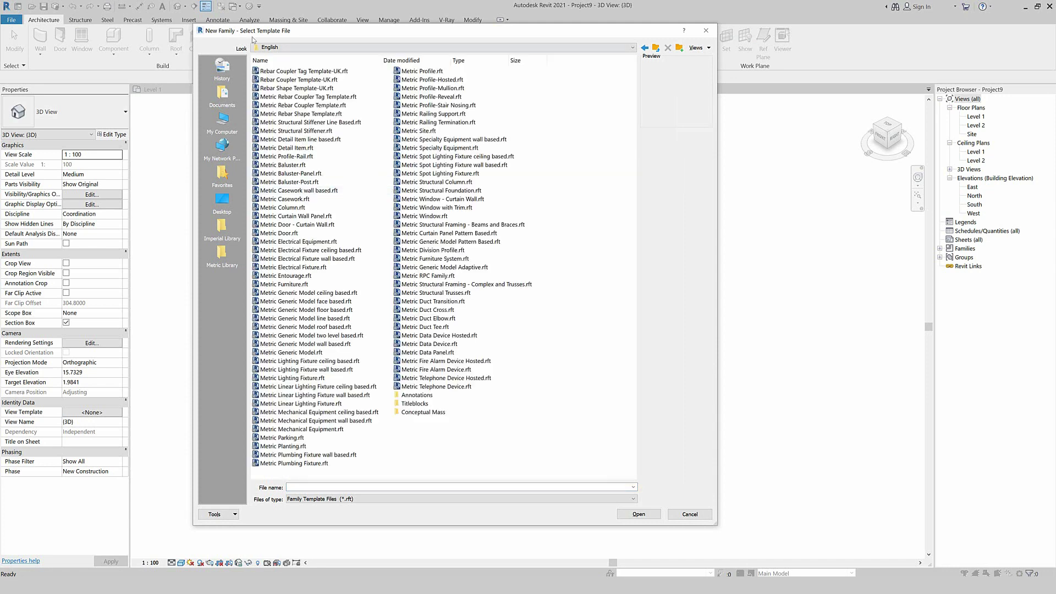
click(433, 72)
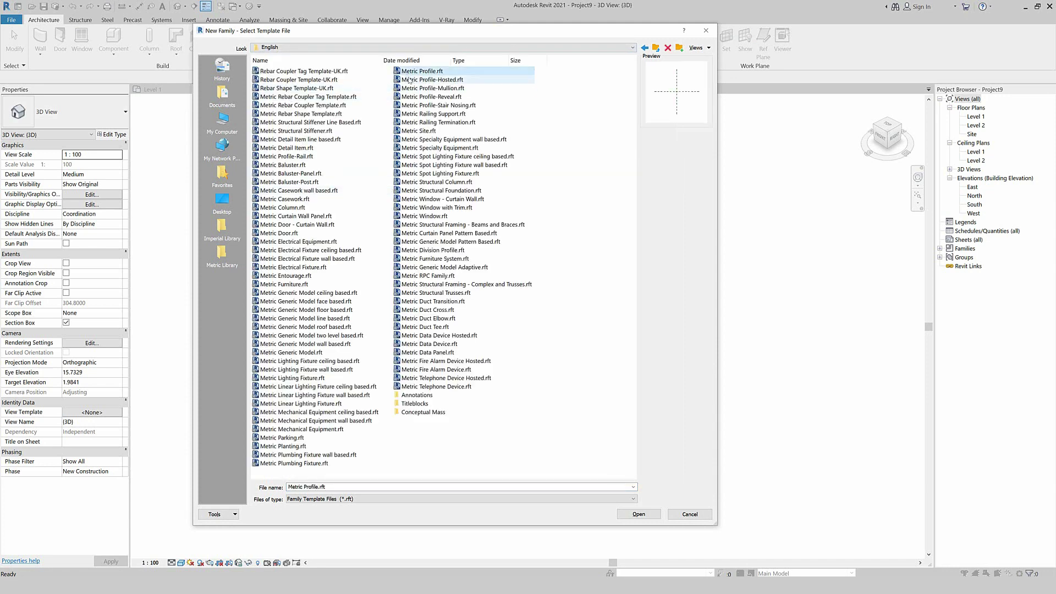
click(632, 516)
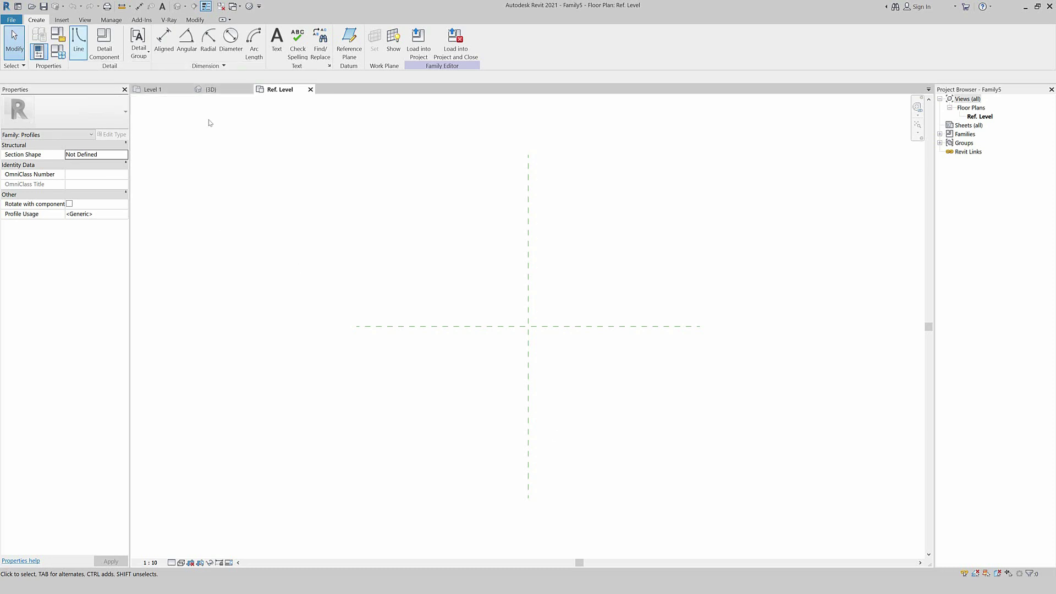
scroll(523, 316, up, 1)
scroll(542, 353, up, 1)
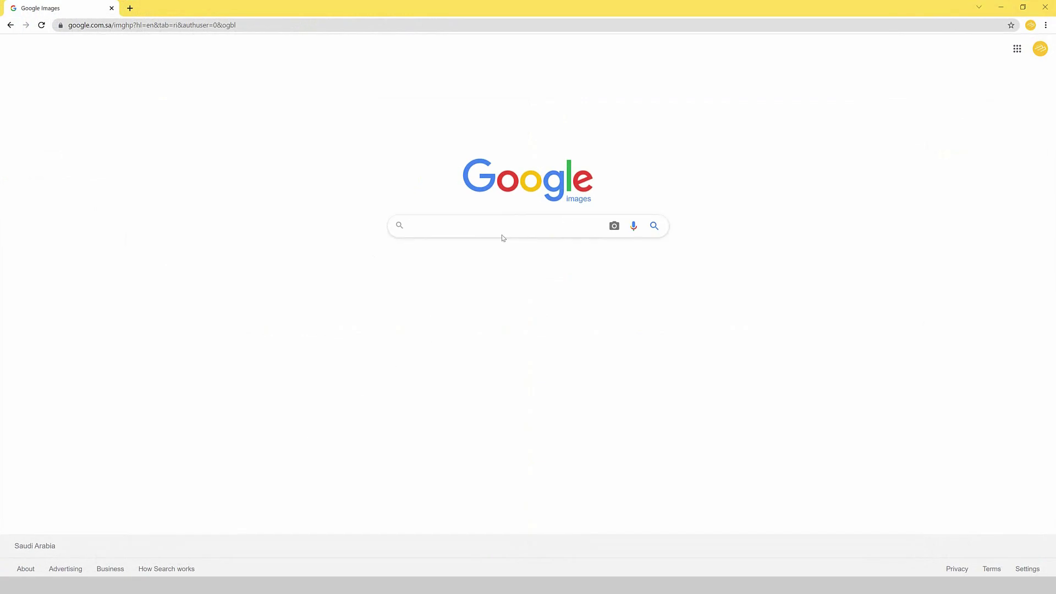
Step: Search Google Images for skirting profiles and preview several profile charts
text(SKIR)
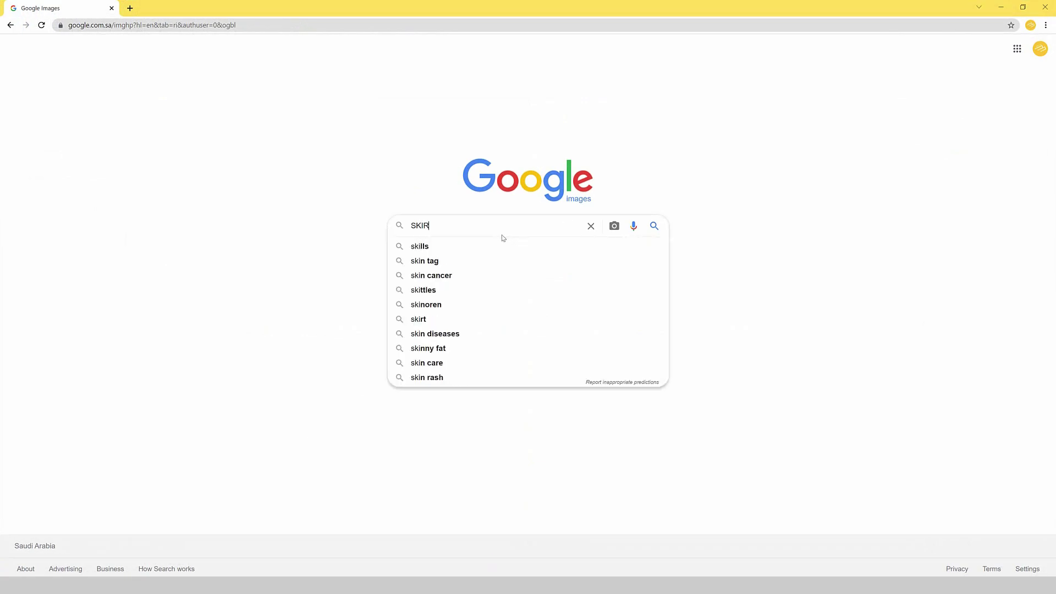
key(BackSpace)
text(TING )
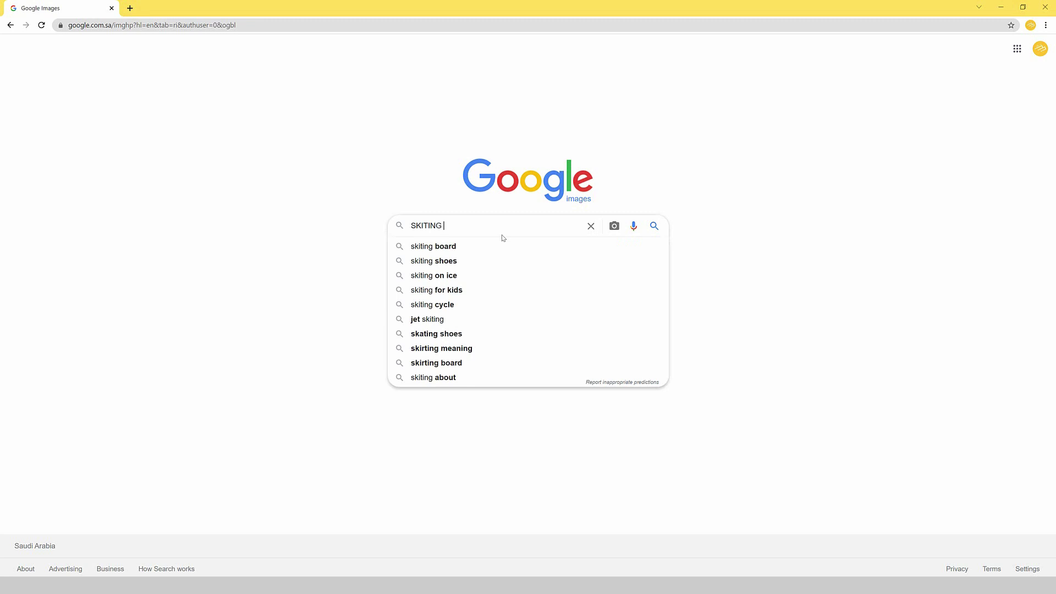
text(PRO)
click(429, 247)
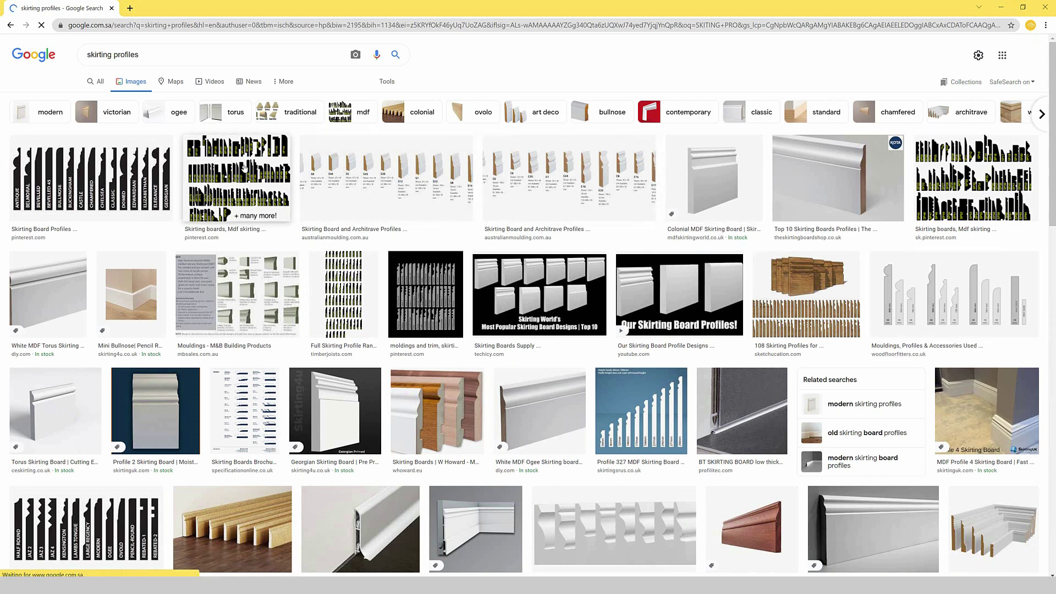
click(136, 184)
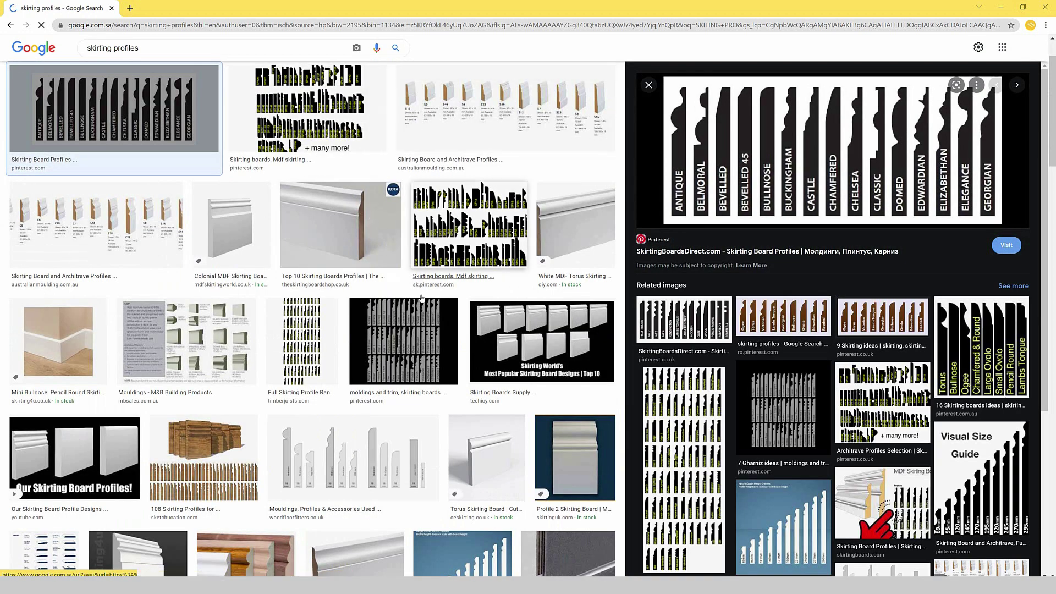
click(392, 331)
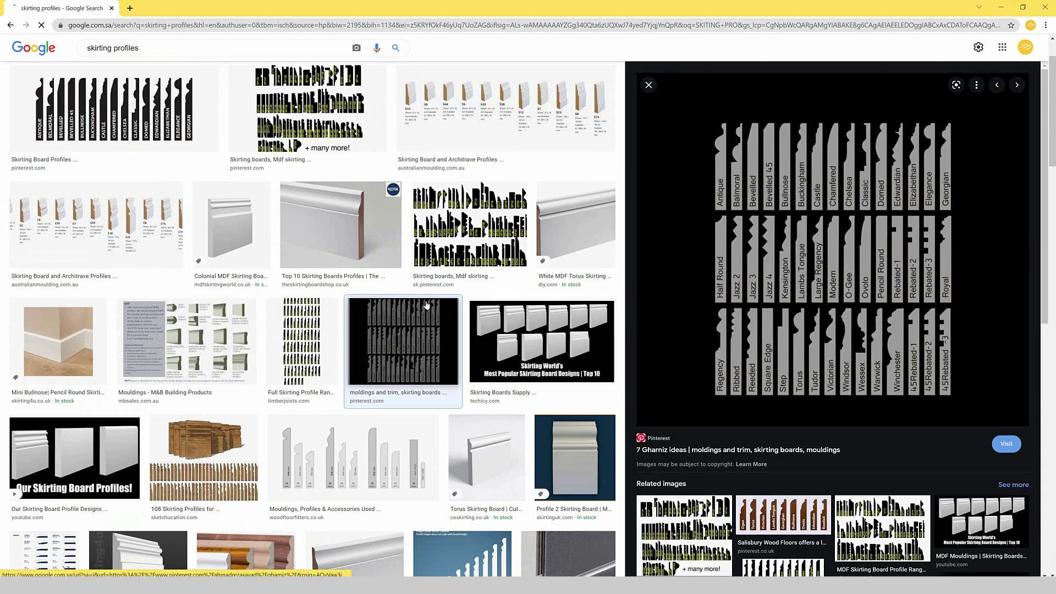
click(329, 328)
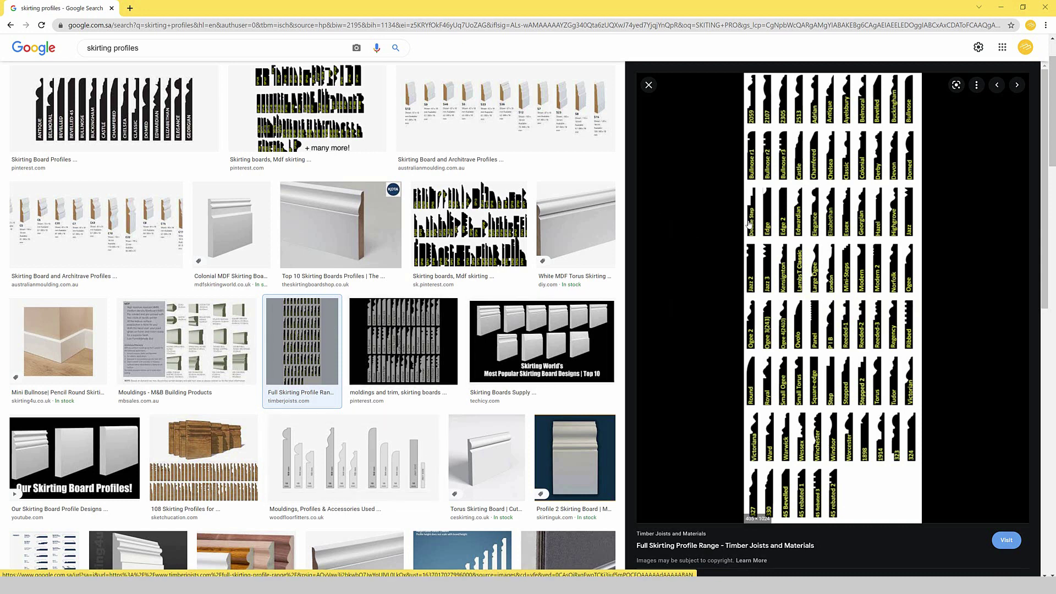
click(131, 97)
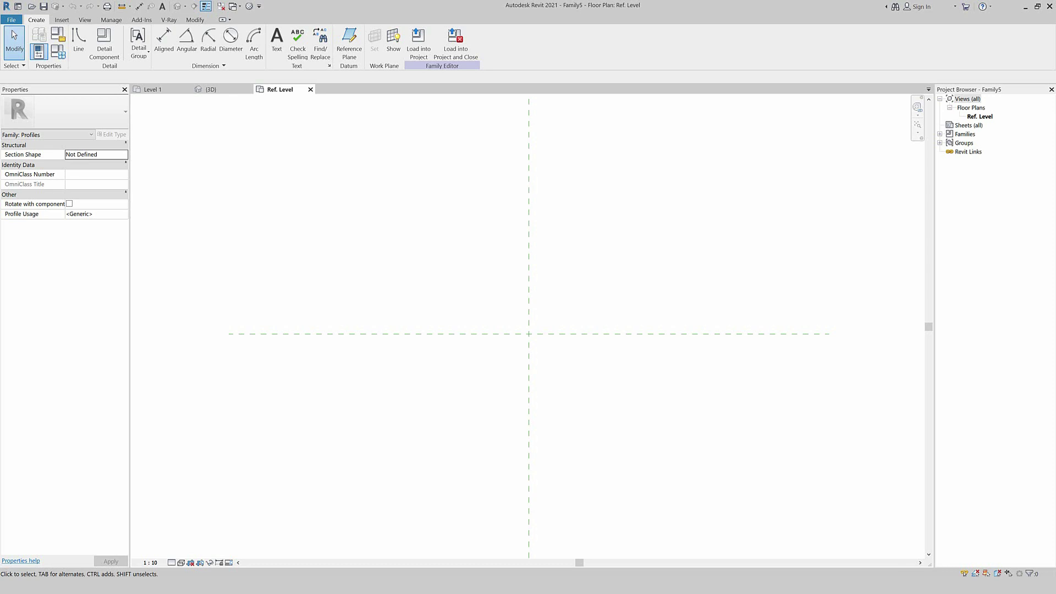
click(62, 20)
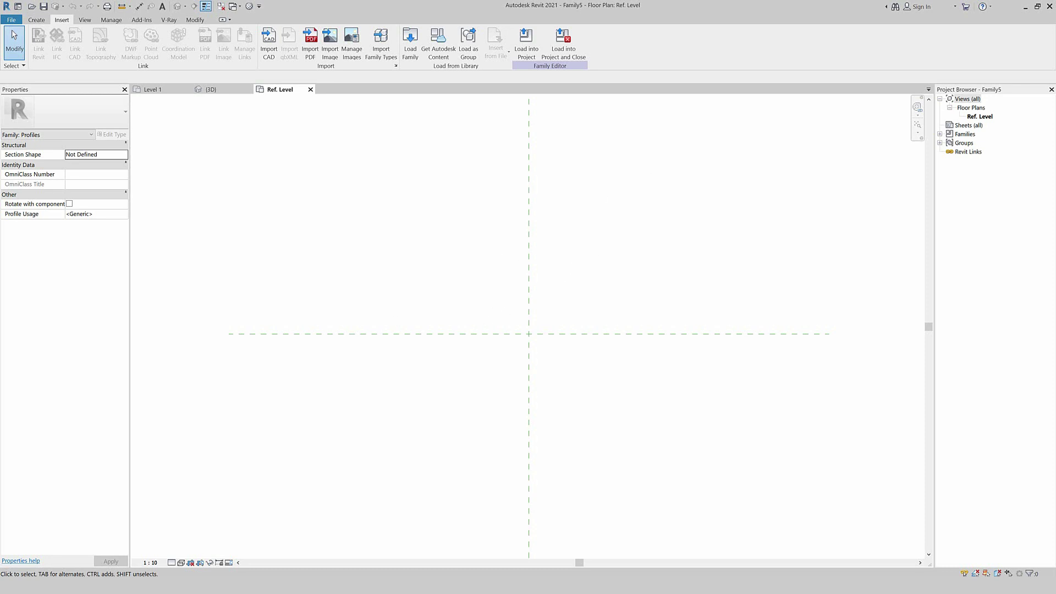
scroll(330, 368, down, 2)
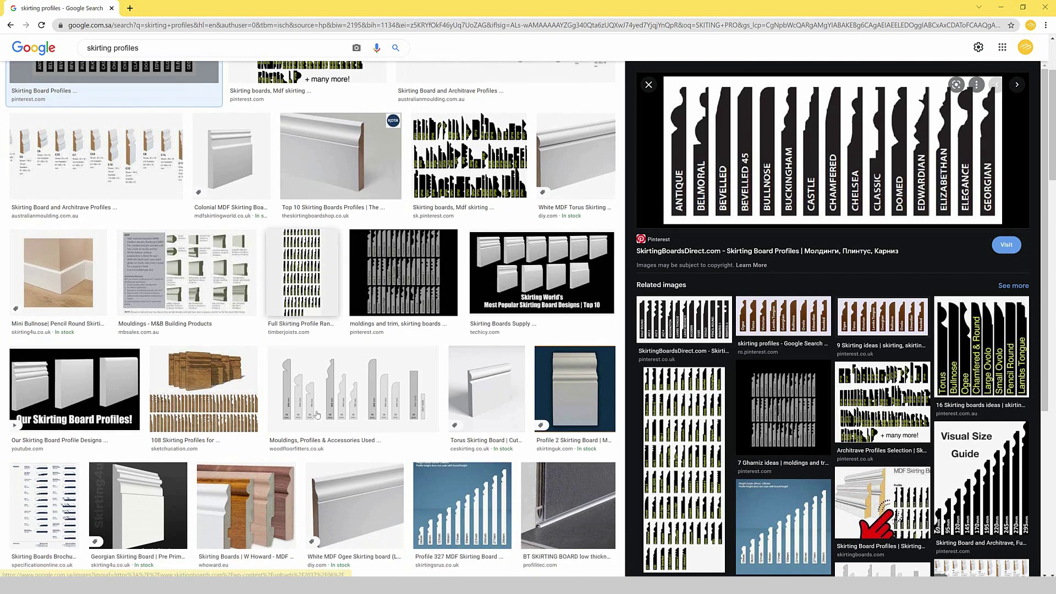
scroll(342, 371, down, 2)
click(341, 370)
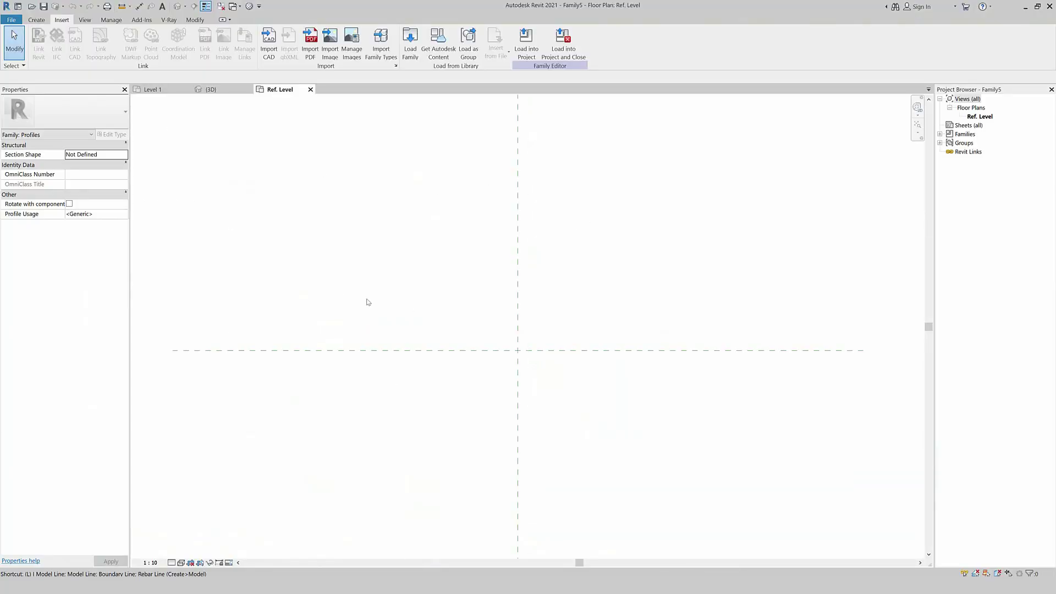
key(l)
key(i)
Step: Draw a closed 20-wide, 150-tall rectangle from the reference planes' intersection
click(36, 20)
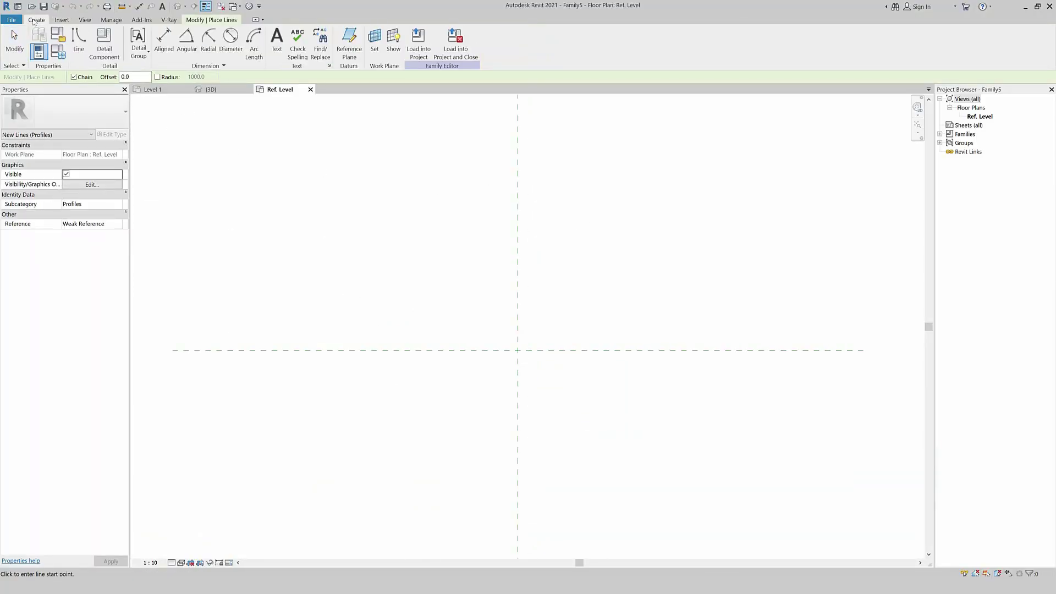
click(230, 22)
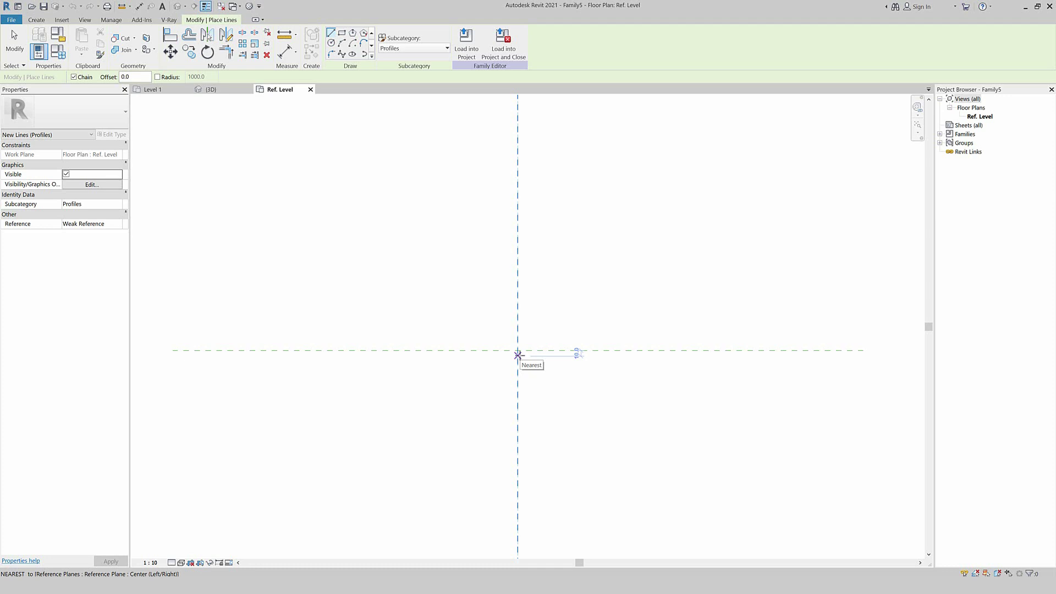
click(518, 350)
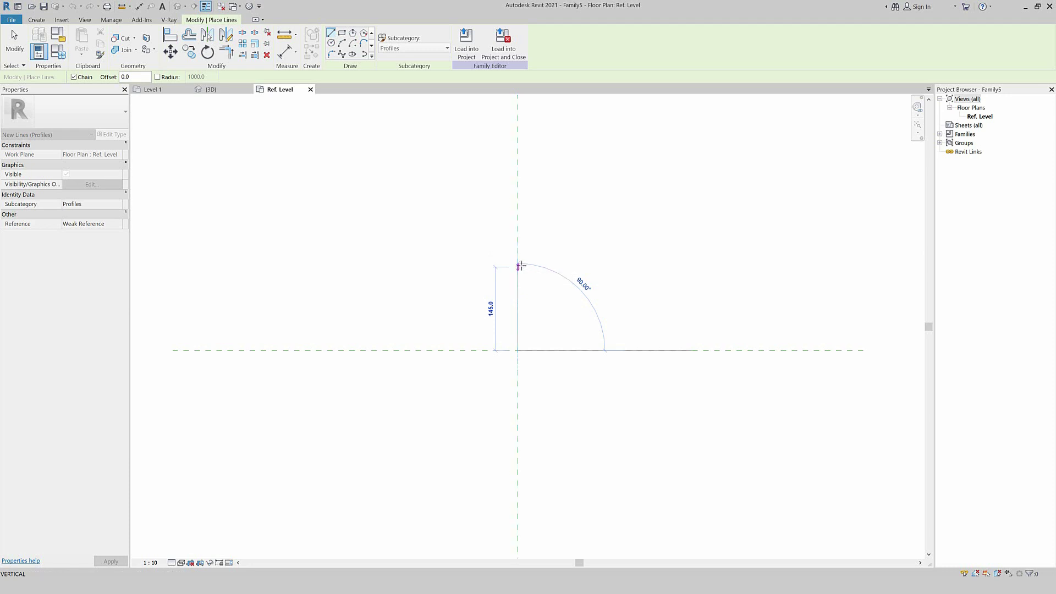
click(520, 265)
scroll(531, 266, up, 2)
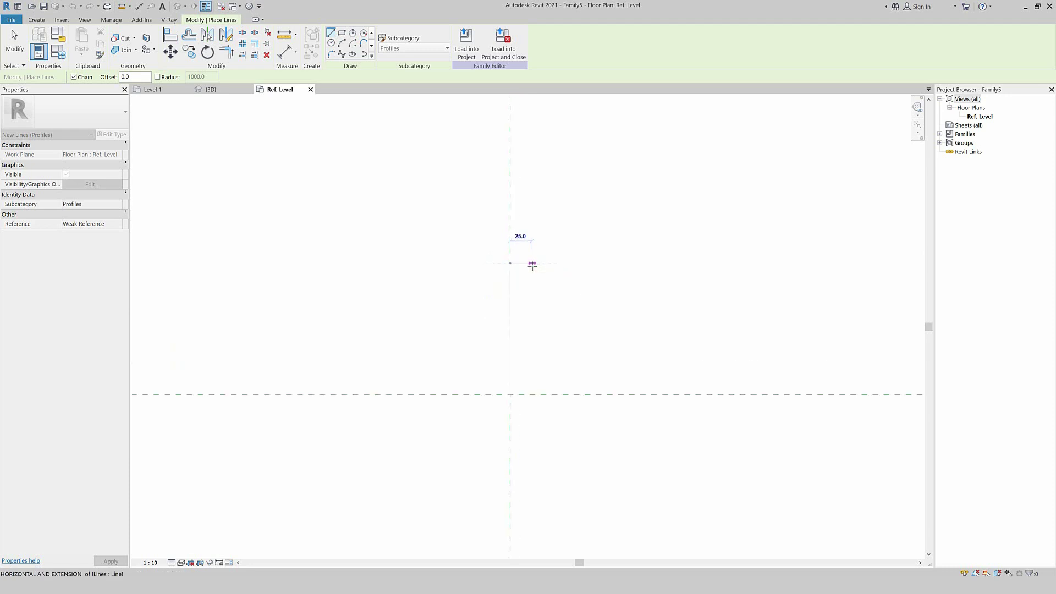
scroll(532, 265, up, 1)
scroll(531, 264, up, 1)
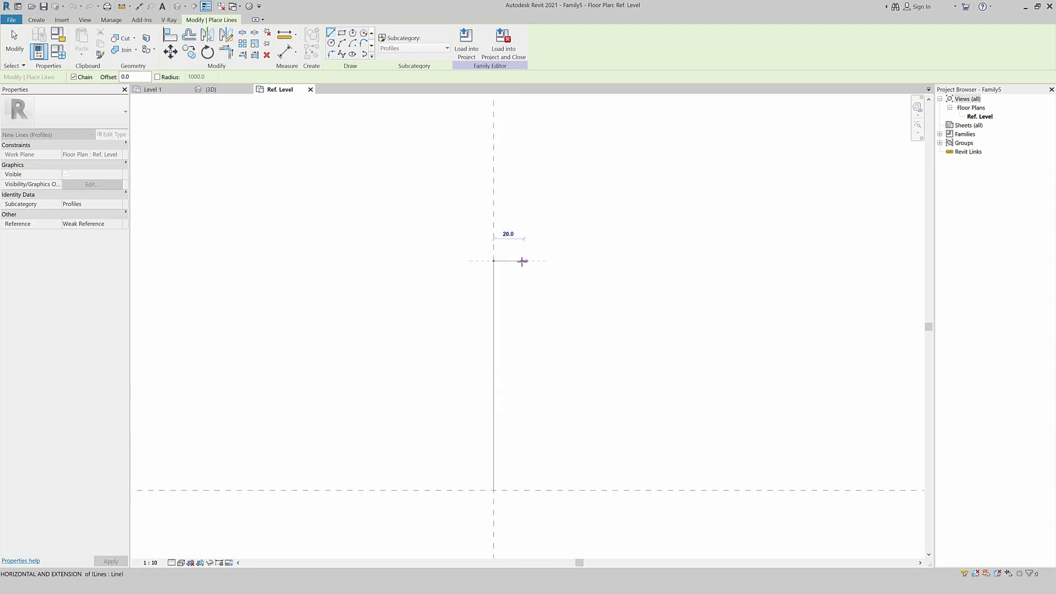
click(523, 260)
click(523, 490)
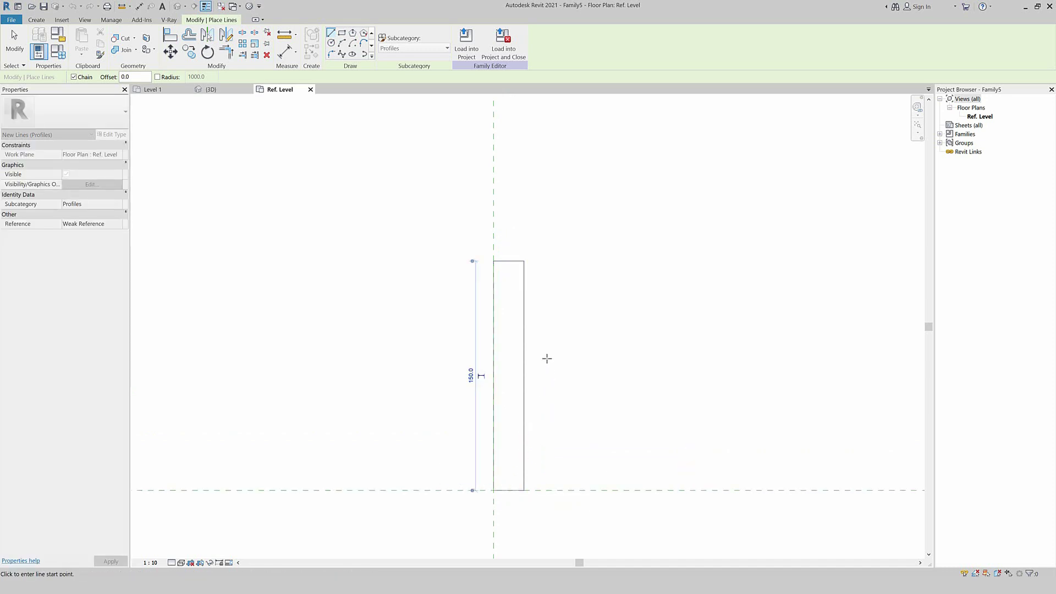
Step: Place a fillet arc between the rectangle's top and right edges
click(372, 56)
click(332, 55)
click(510, 262)
click(524, 282)
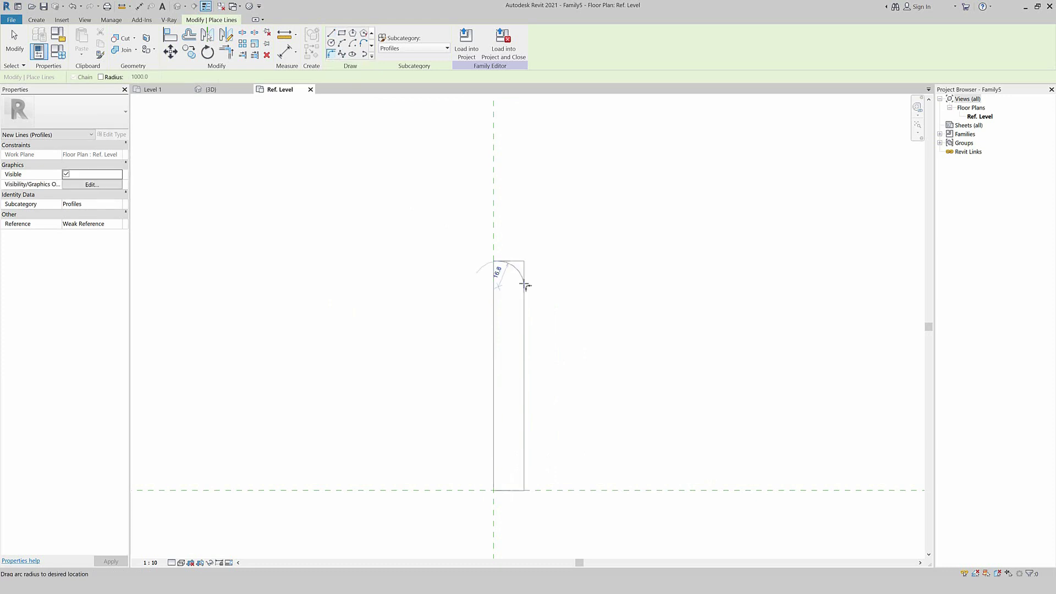
Step: Set the top-right fillet arc's radius to 8
scroll(522, 281, up, 1)
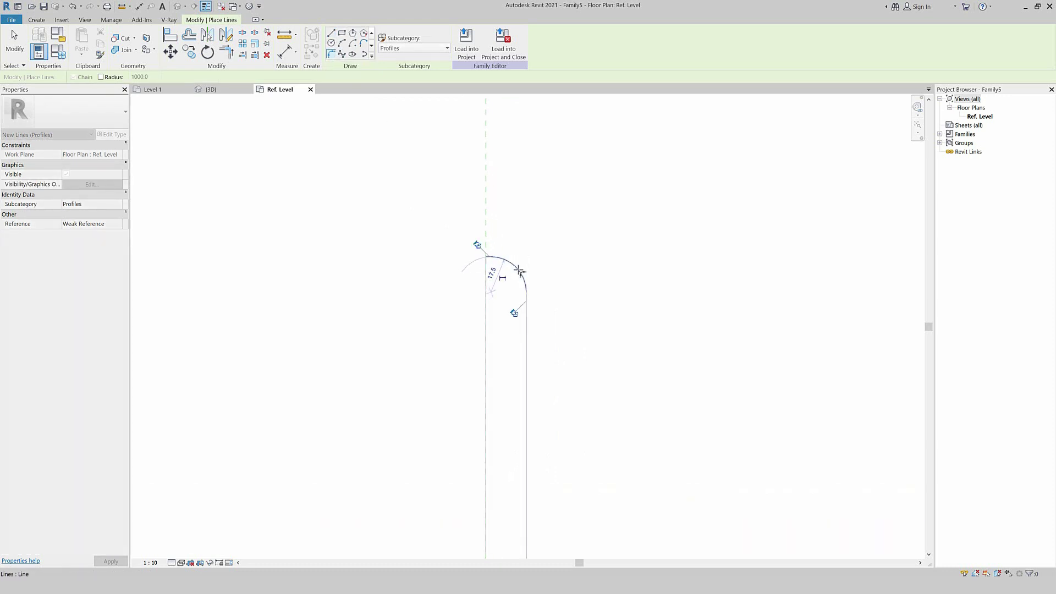
scroll(517, 270, up, 1)
key(Escape)
key(Escape)
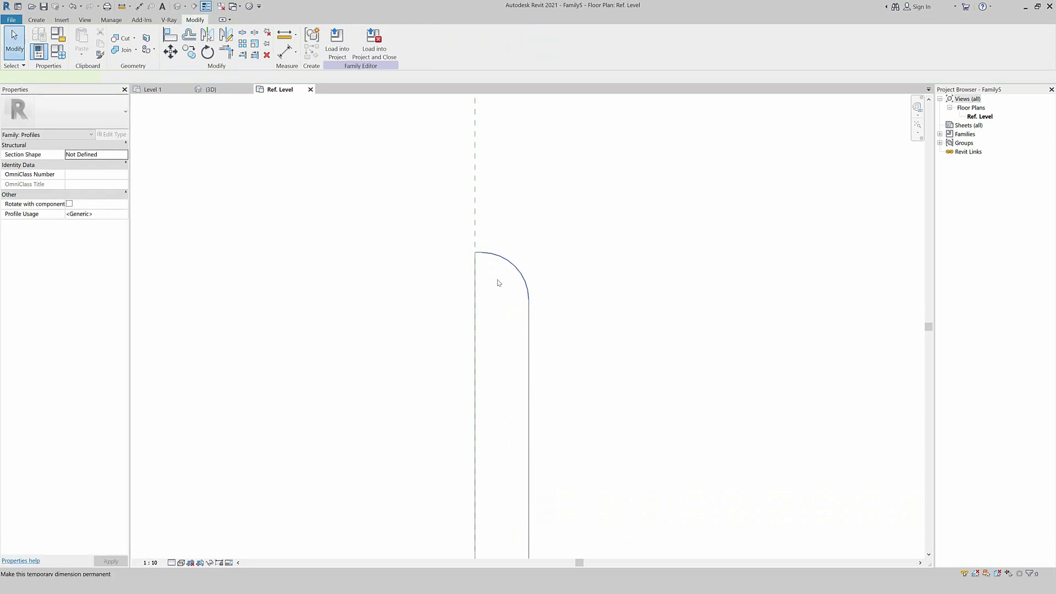
click(523, 280)
click(479, 273)
text(8)
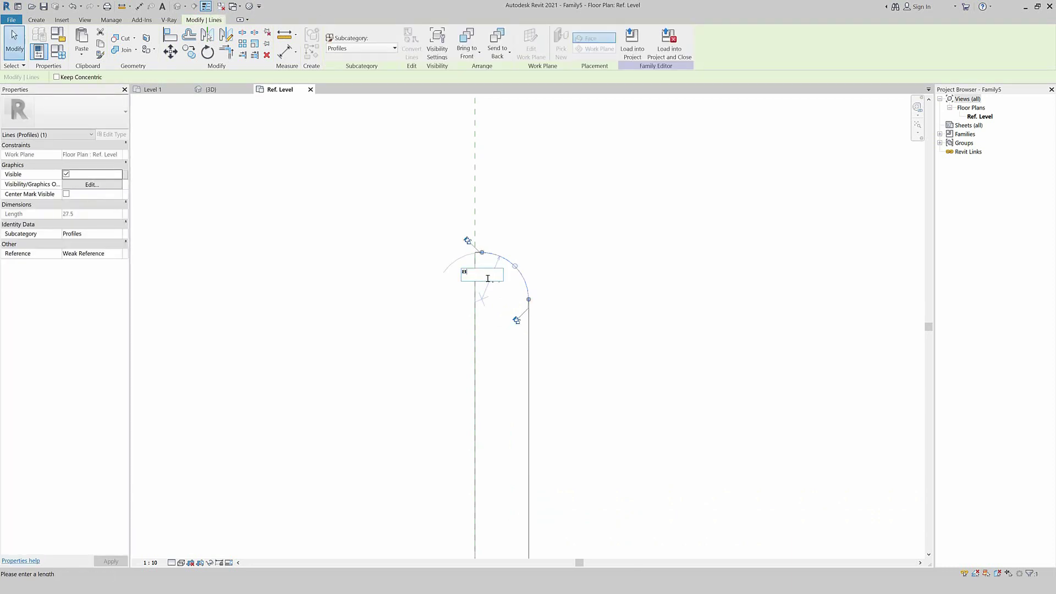
key(Return)
key(Escape)
scroll(514, 205, down, 1)
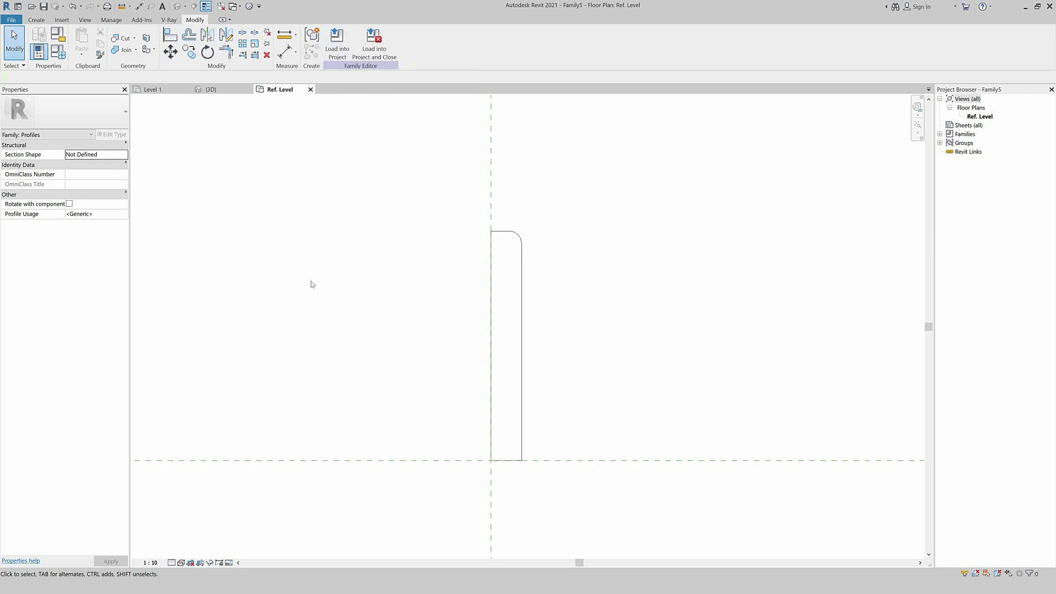
key(ctrl+s)
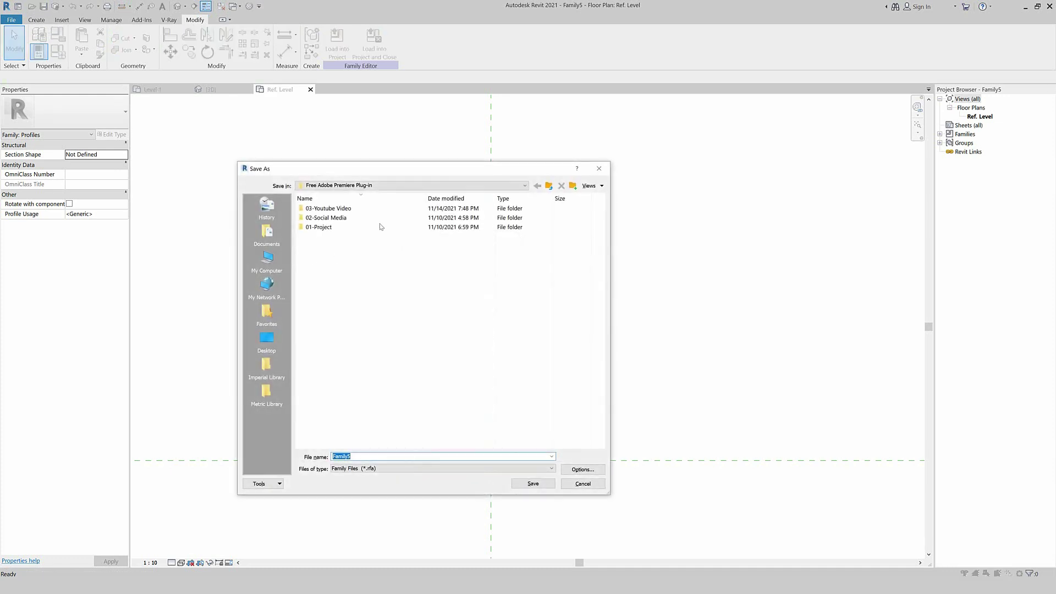
Step: Save the family as SKIRT in the 01-Project folder and load it into Project9
text(SKIRT)
double_click(319, 226)
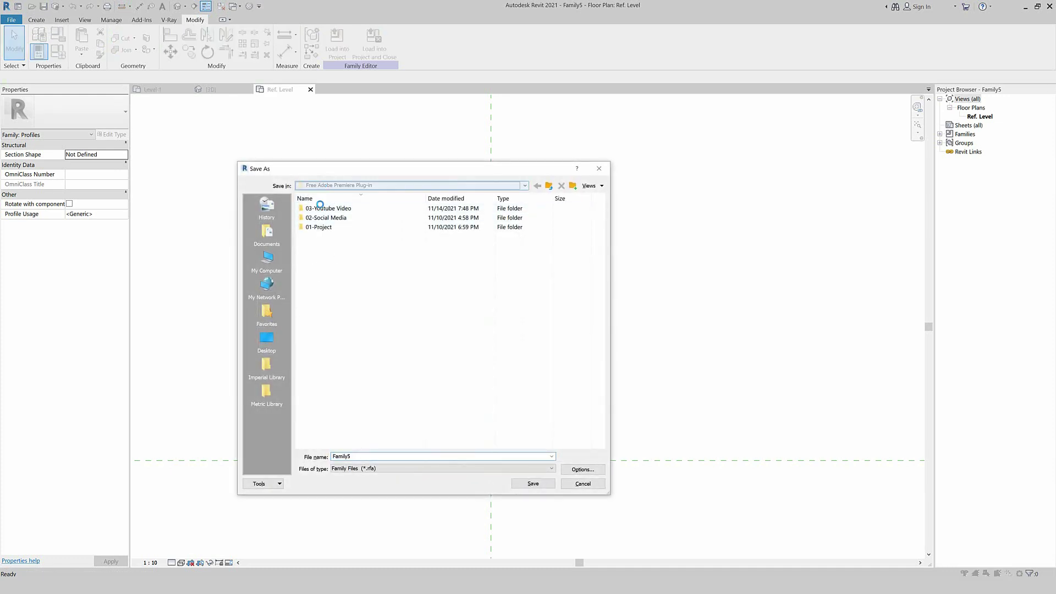
click(524, 487)
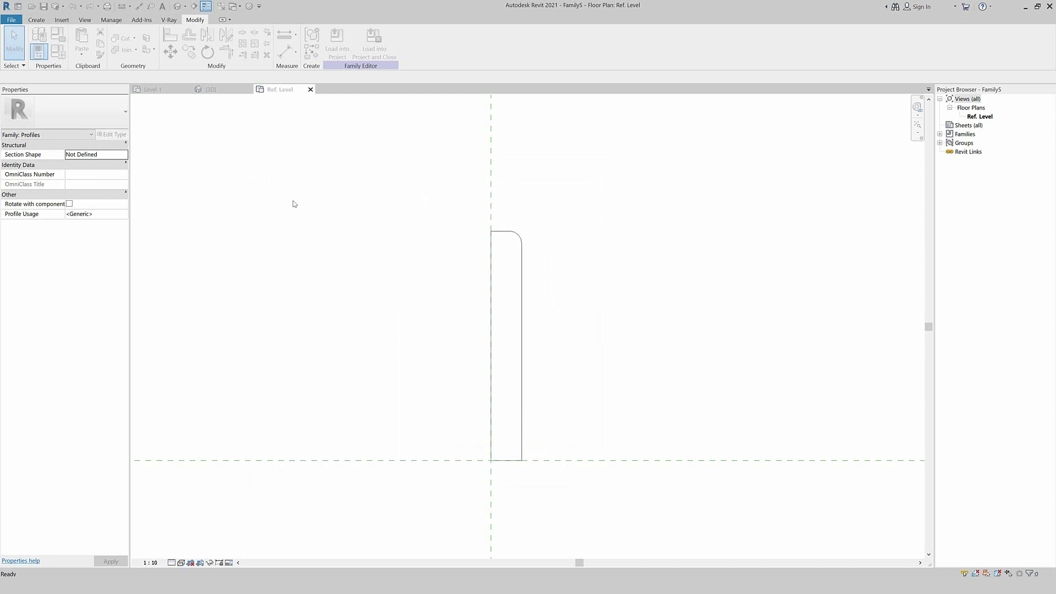
click(337, 44)
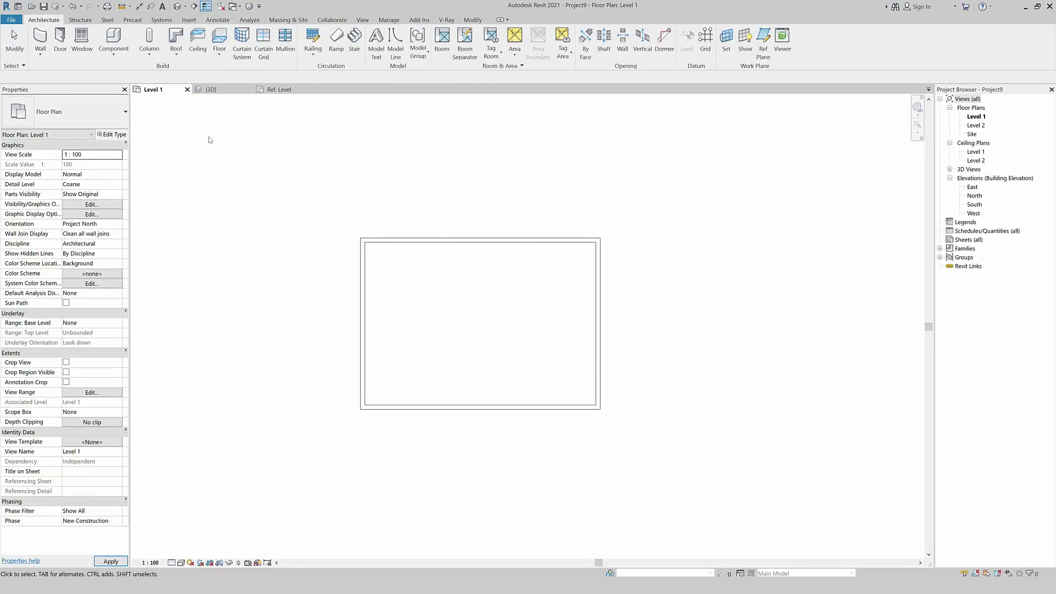
Step: Switch to the {3D} view and select the room's back-left wall
click(225, 92)
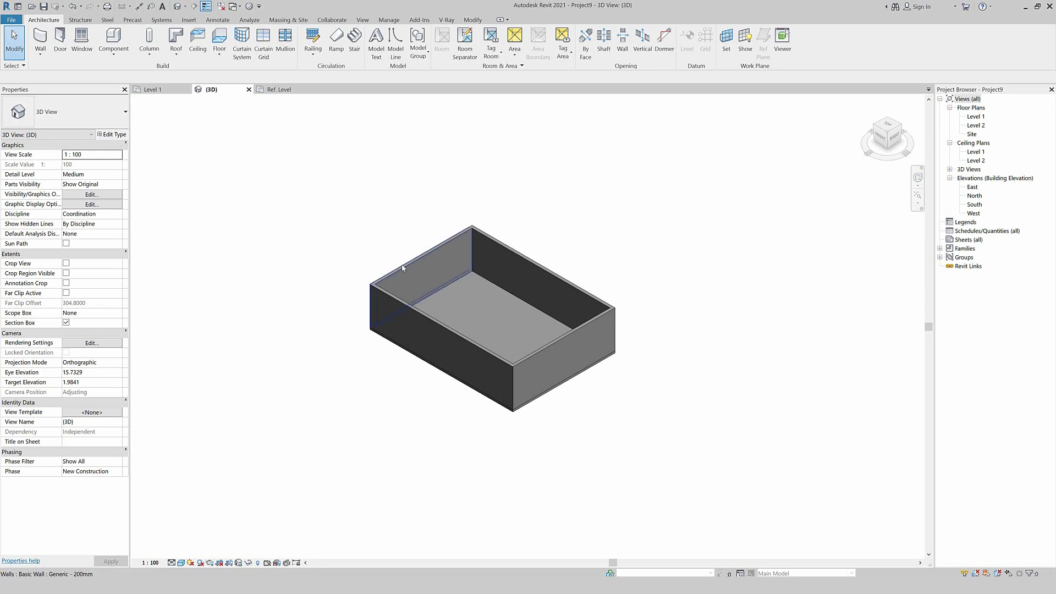
click(406, 289)
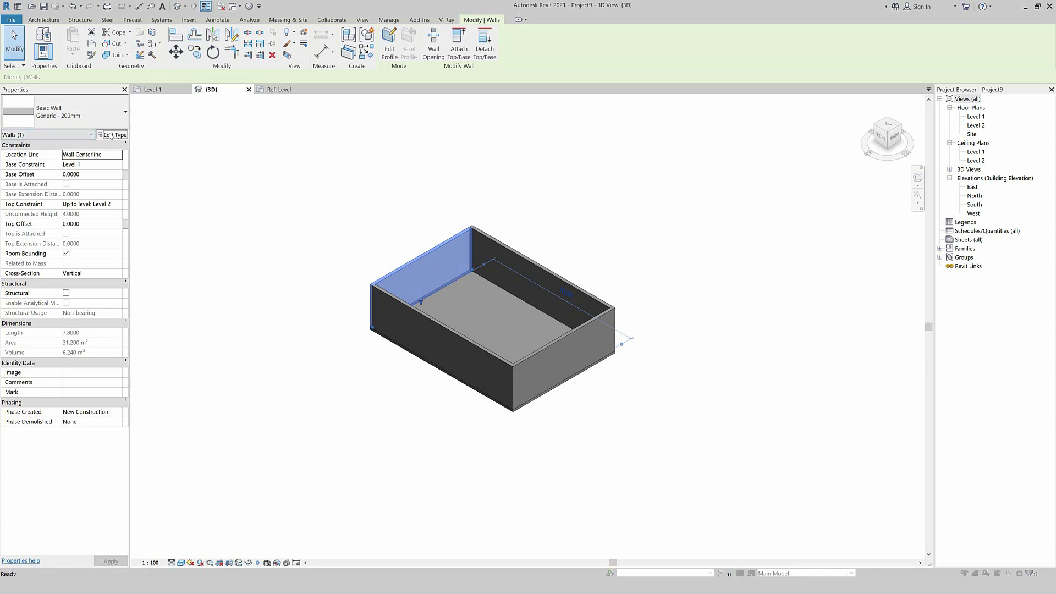
Step: Open the Generic - 200mm wall type's layer structure with its assembly preview showing
click(110, 135)
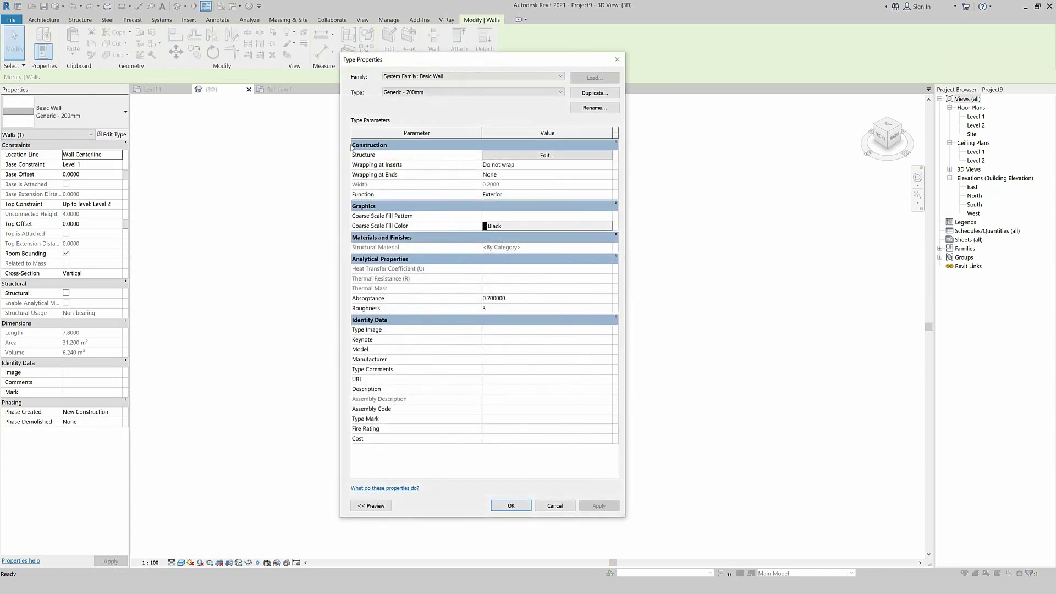
click(560, 156)
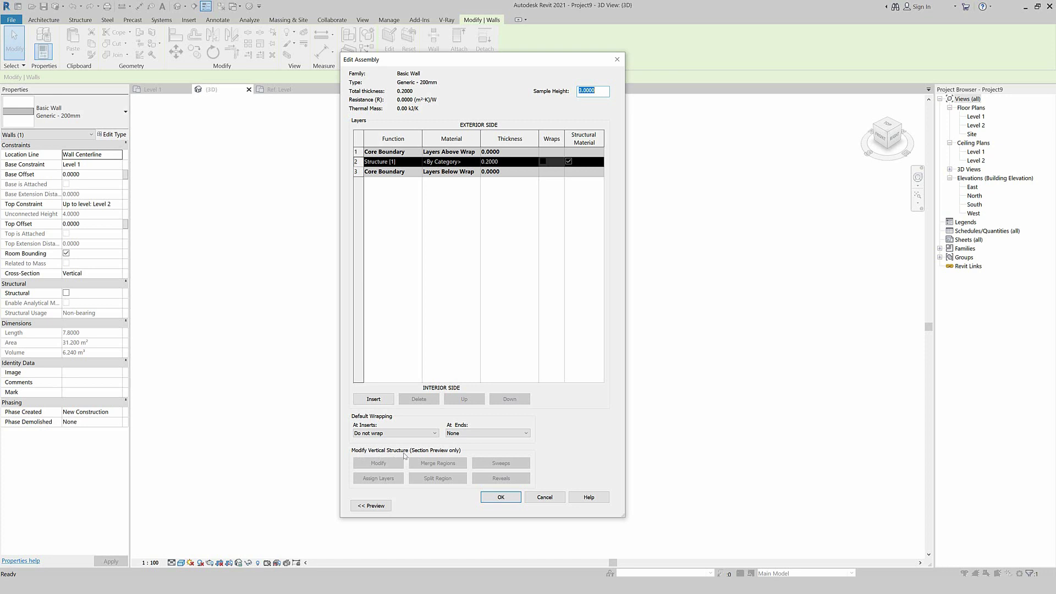
click(372, 506)
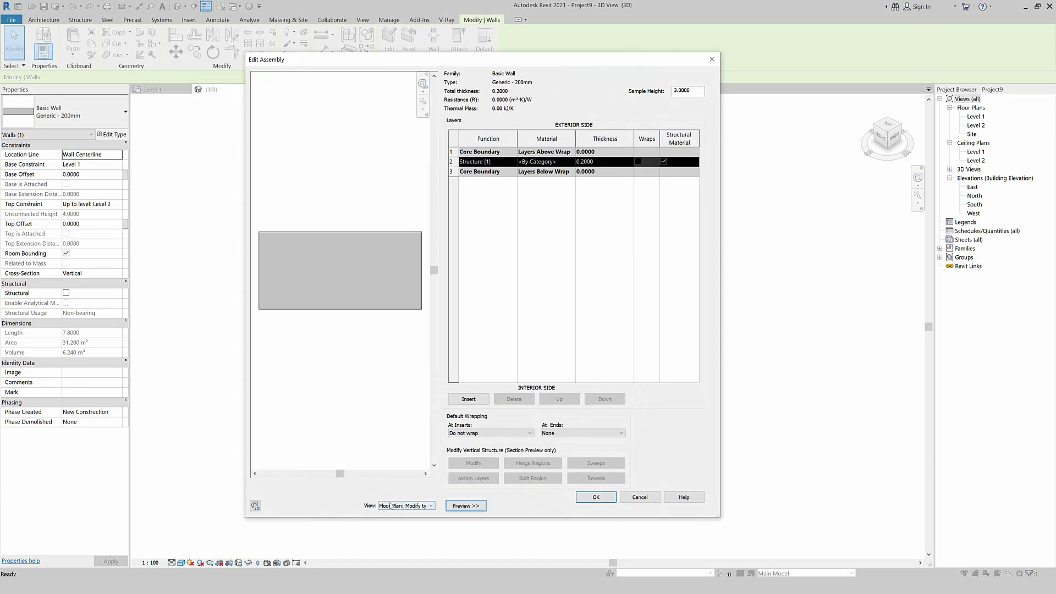
Step: Preview the wall in section at sample height 2, zoomed to fit, then open Wall Sweeps
click(397, 509)
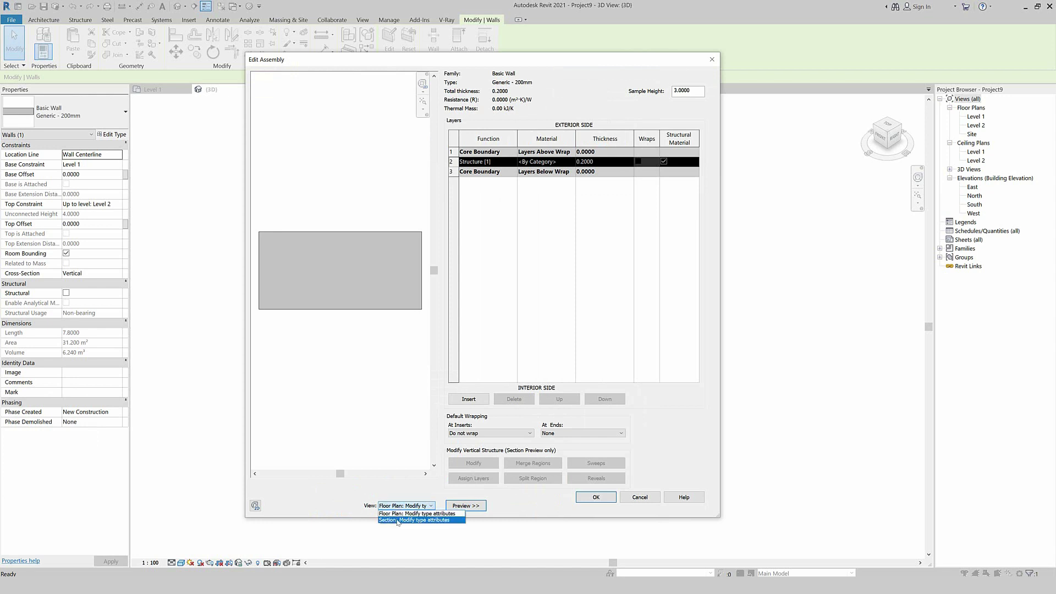
click(401, 522)
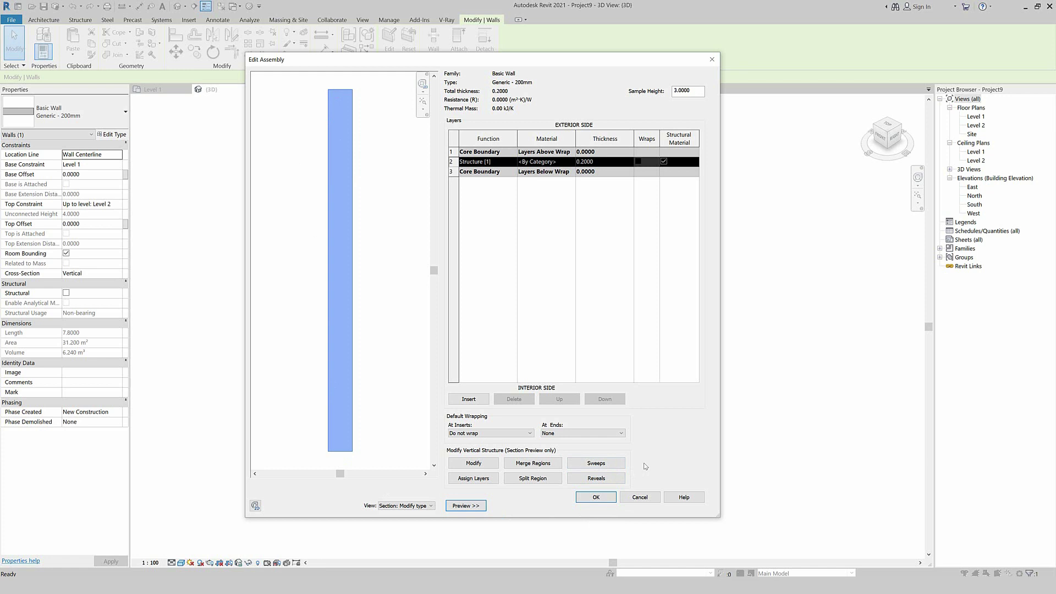
double_click(679, 91)
text(2)
click(340, 301)
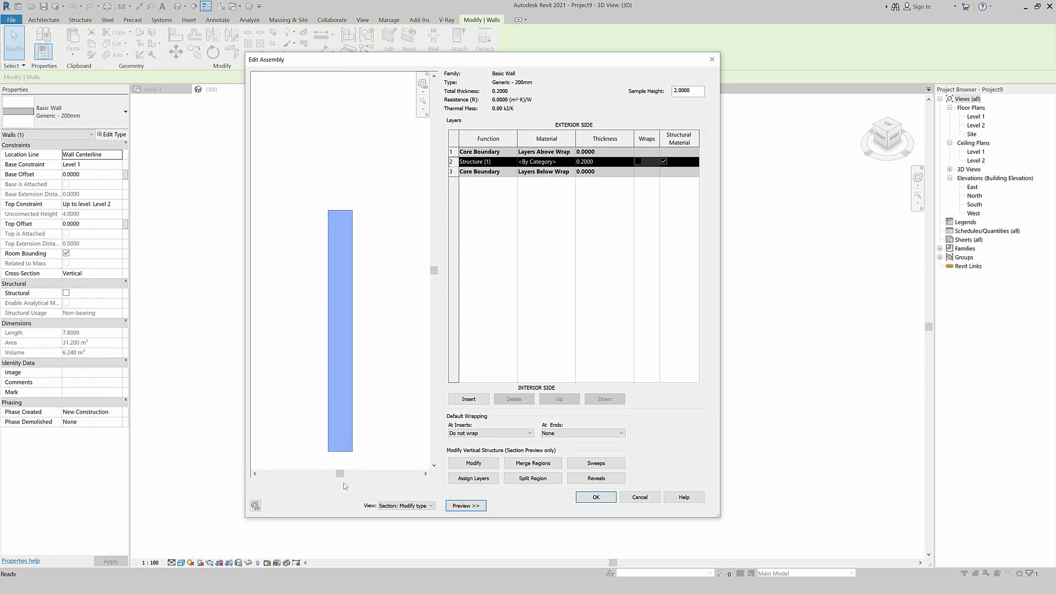
right_click(370, 188)
click(379, 206)
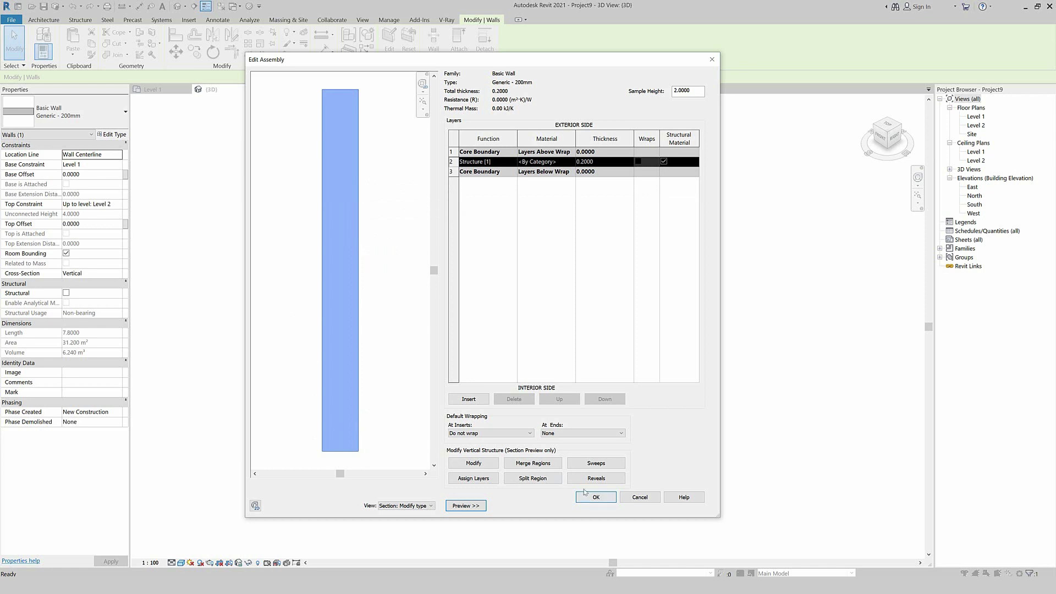
click(613, 465)
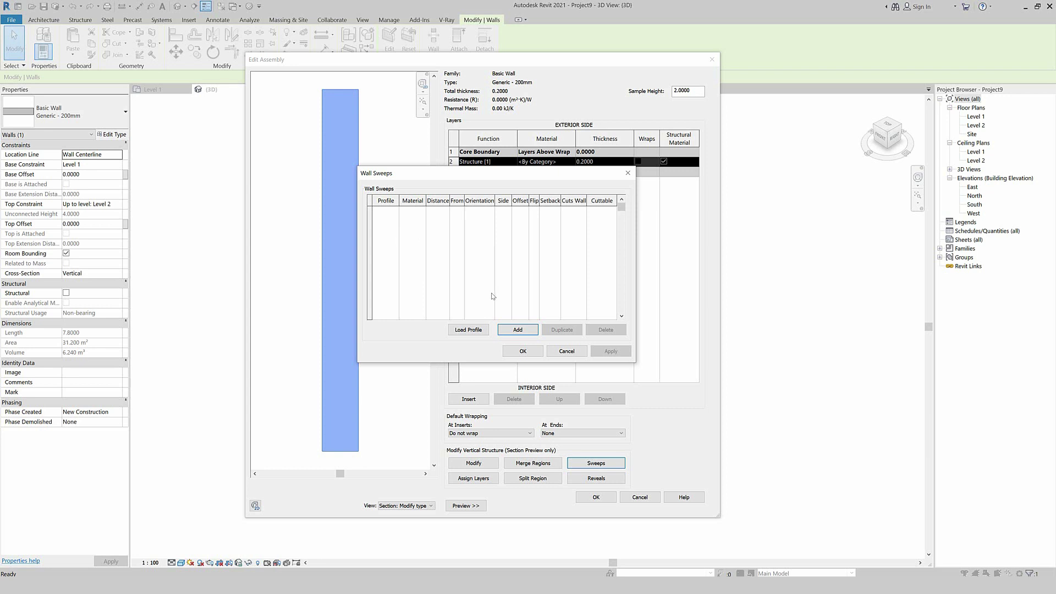
Step: Add a new wall sweep and set its profile to M_C Shapes-Profile
click(518, 329)
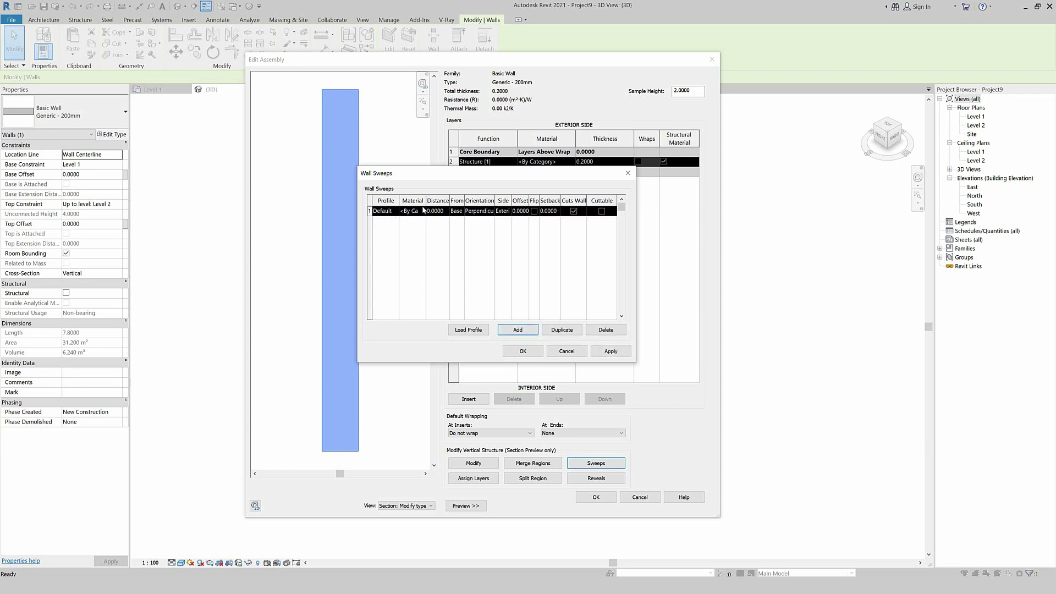
click(410, 211)
click(391, 211)
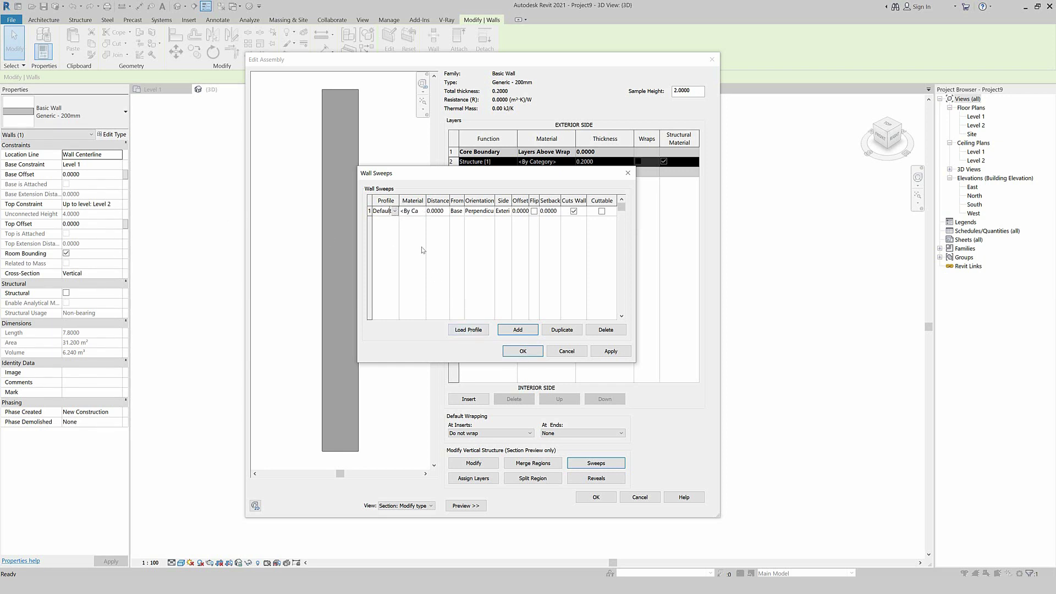
click(395, 211)
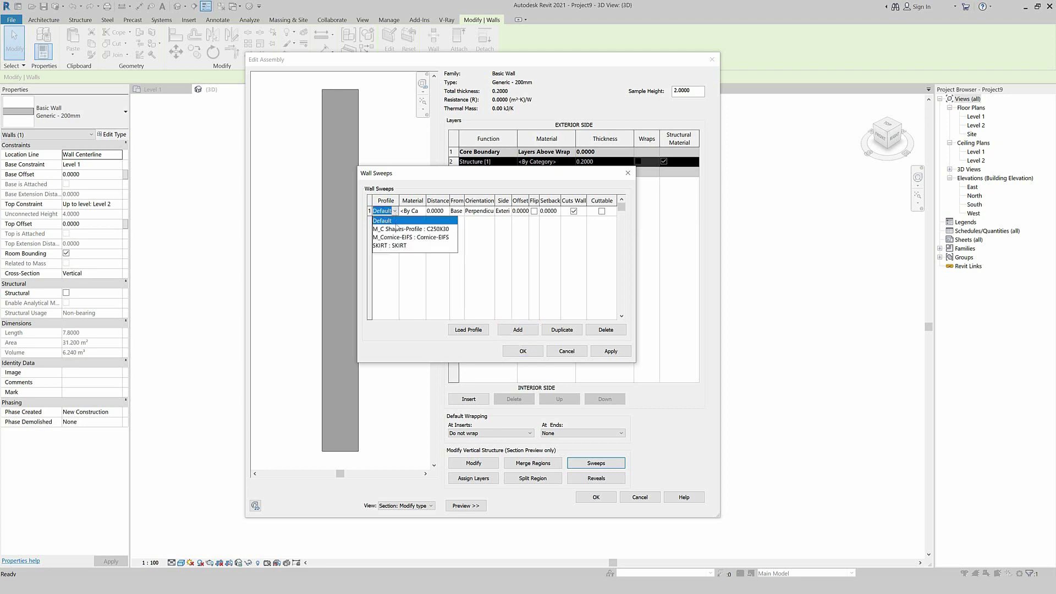
click(394, 213)
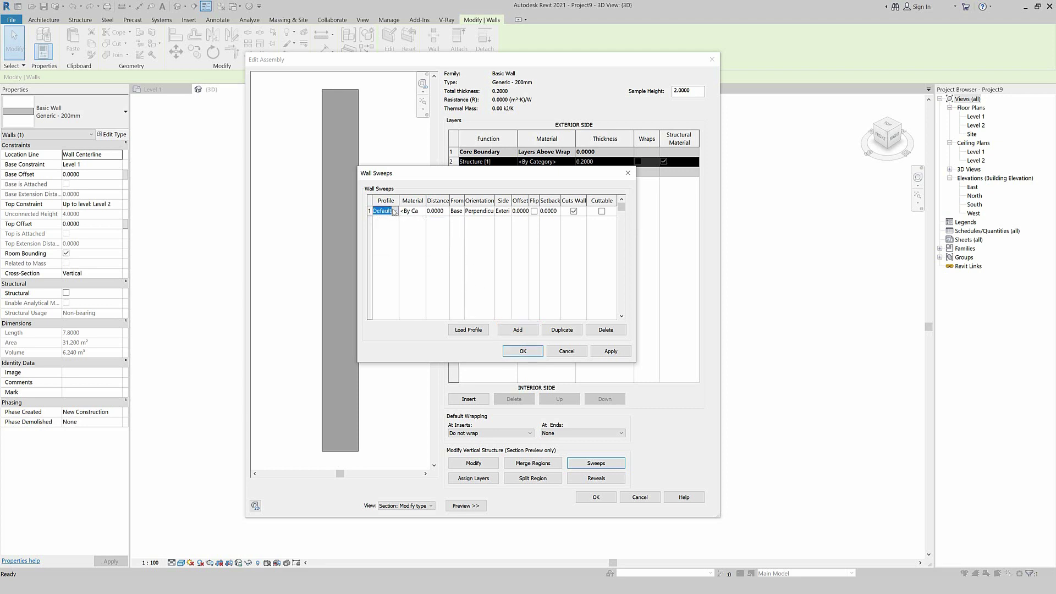
click(394, 212)
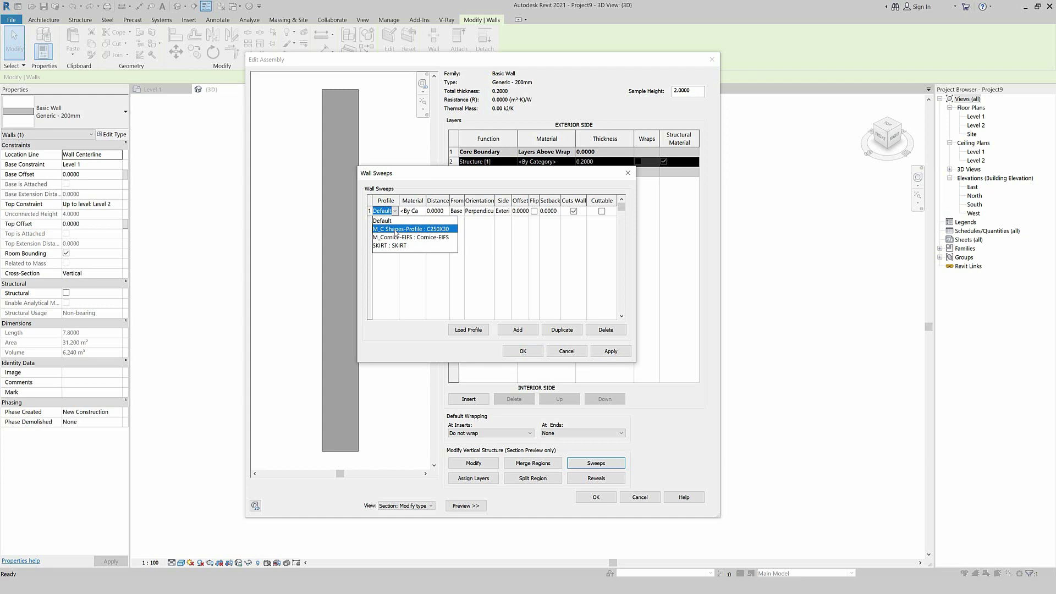
click(397, 228)
Step: Leave the sweep's material unchanged and apply to preview the sweep at the wall base
click(418, 211)
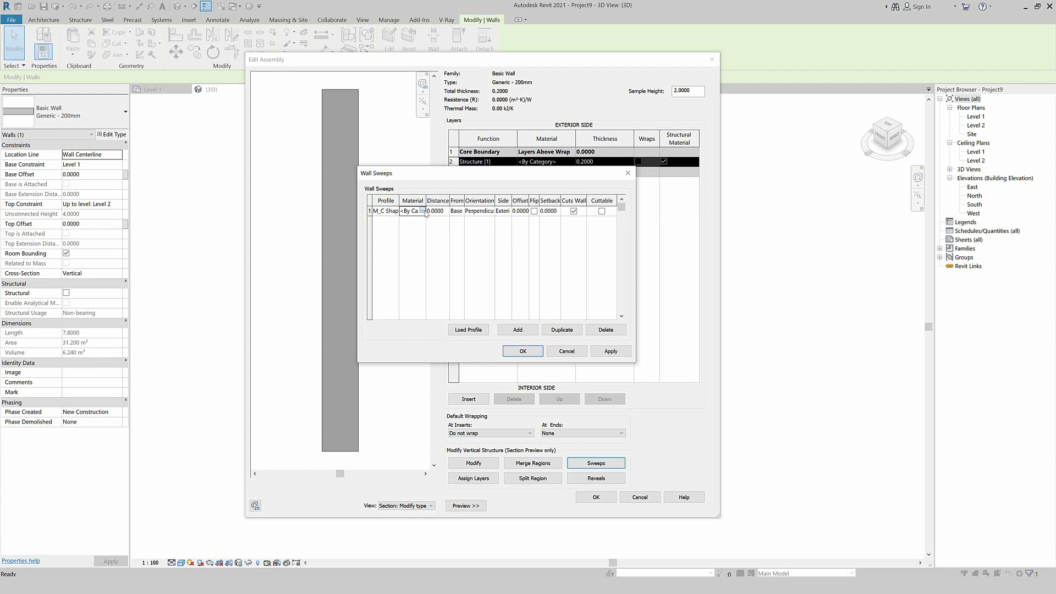
click(423, 211)
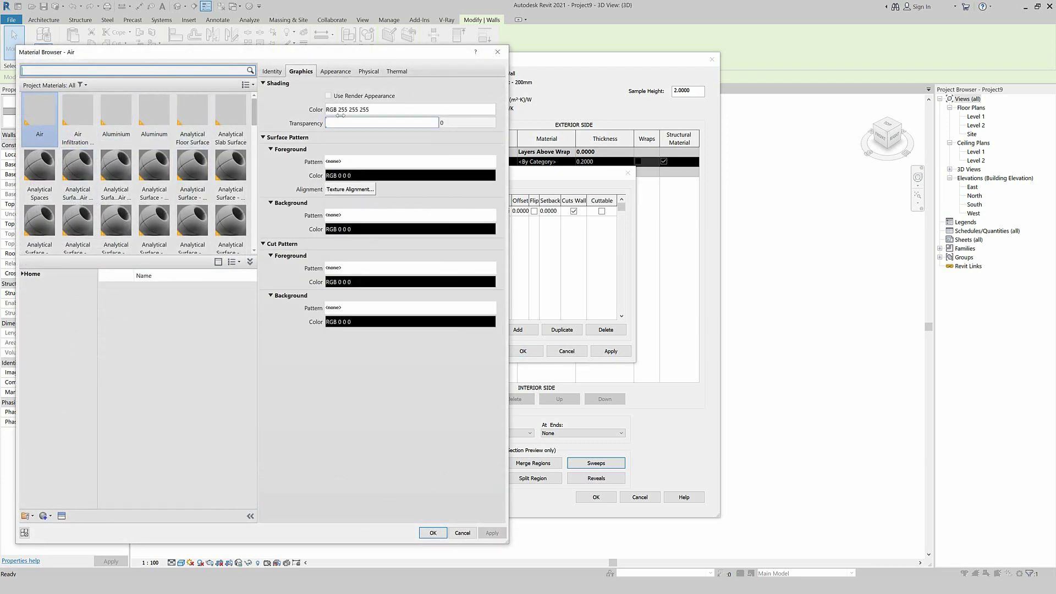
click(498, 52)
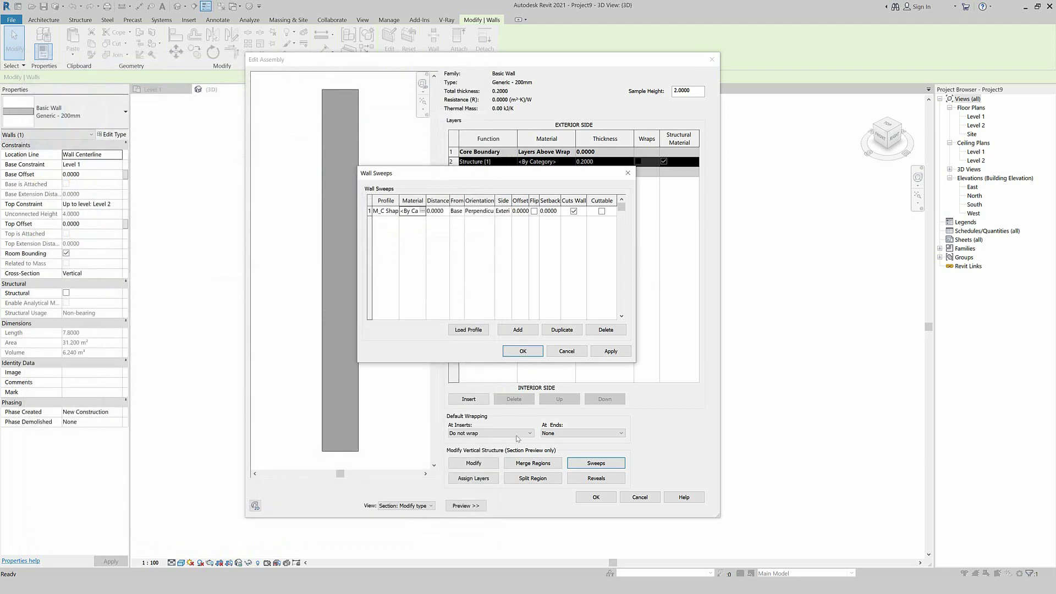
click(446, 212)
click(610, 352)
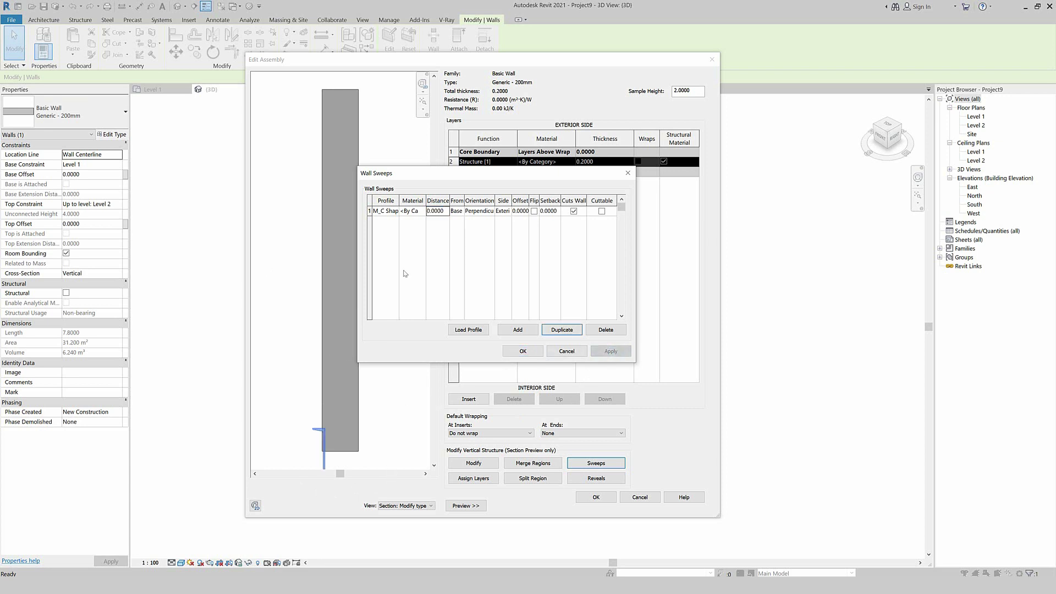
Step: Try the M_Cornice-EIFS sweep profile, then set the profile back to Default
click(393, 210)
click(395, 241)
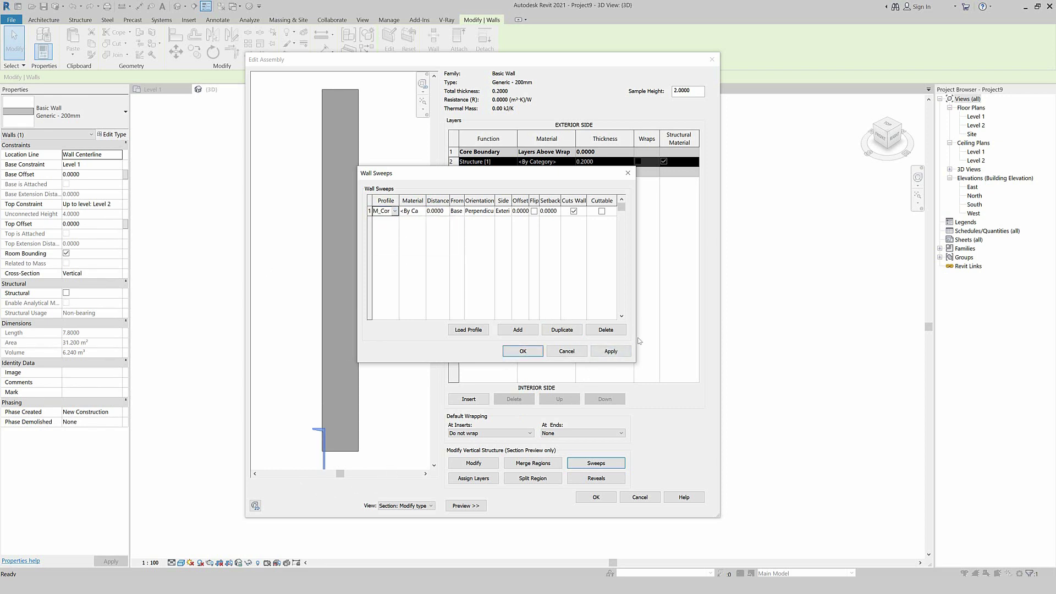
click(610, 352)
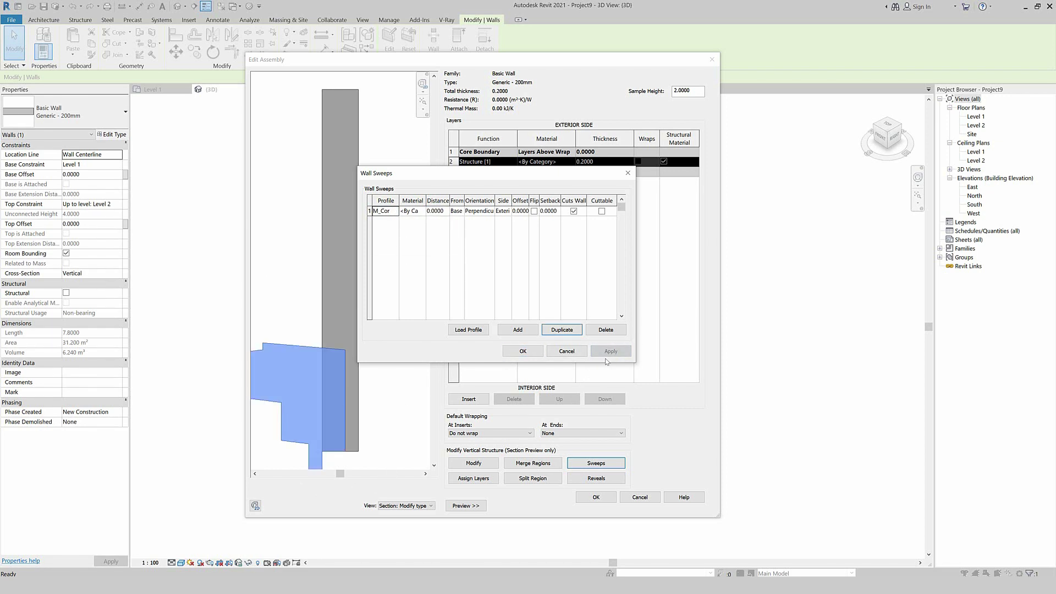
click(395, 211)
click(389, 222)
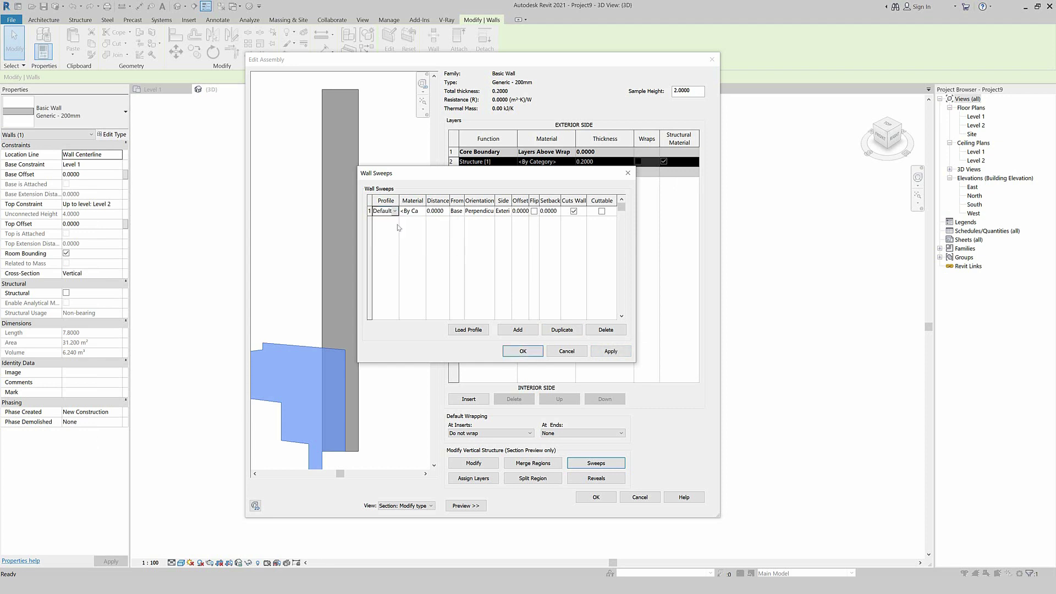
click(611, 352)
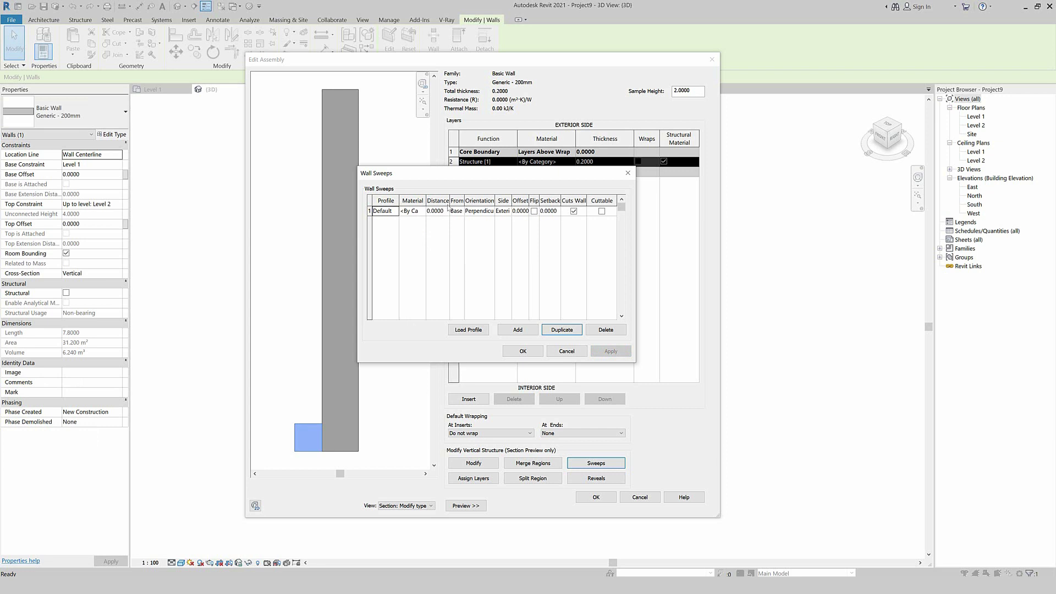
Step: Preview the sweep measured from the wall top, then set it back to Base
click(465, 214)
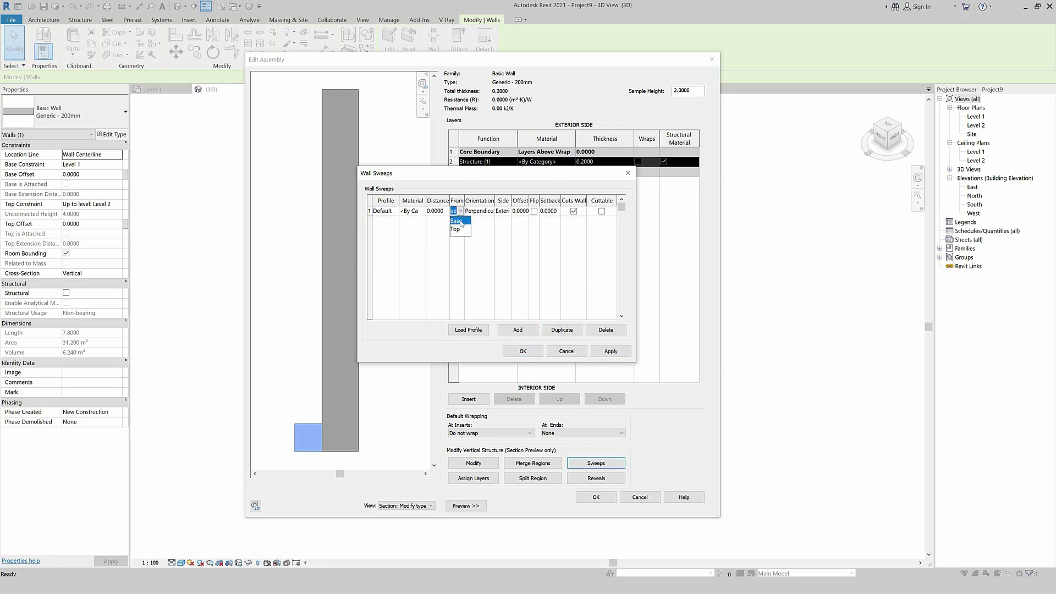
click(457, 230)
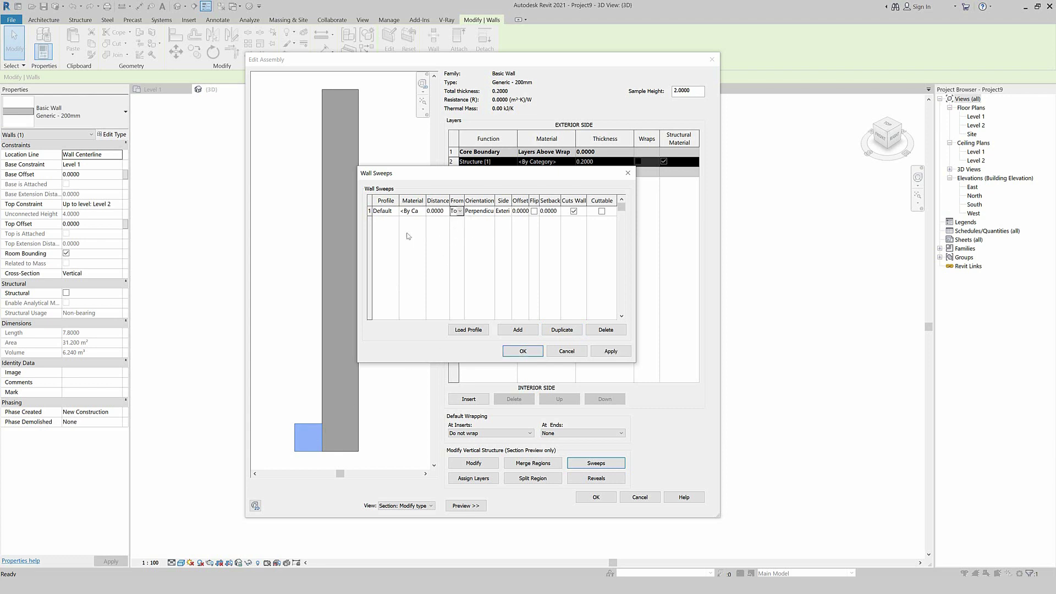
click(610, 351)
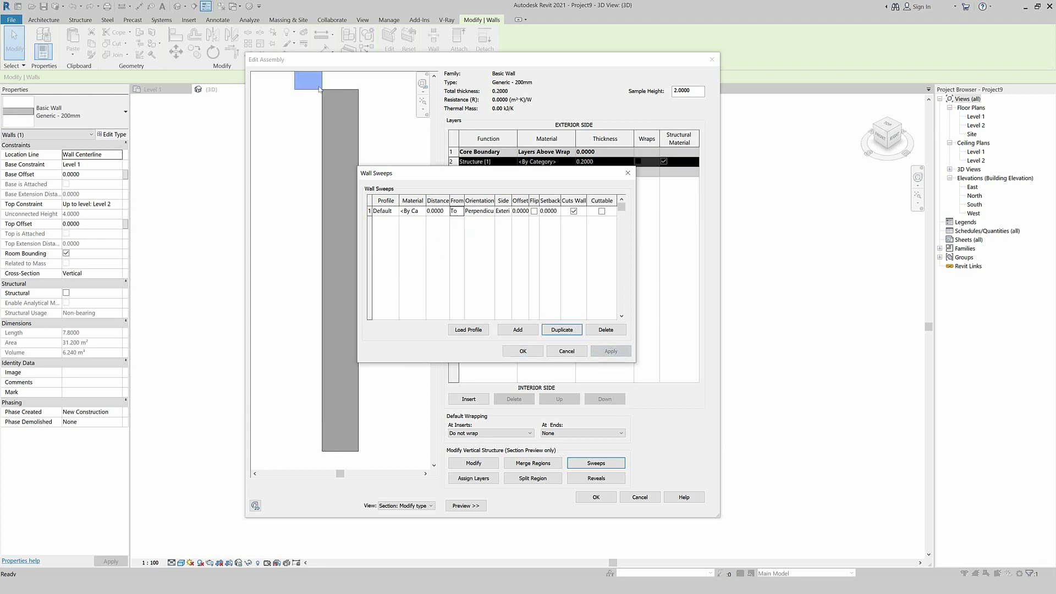
click(464, 212)
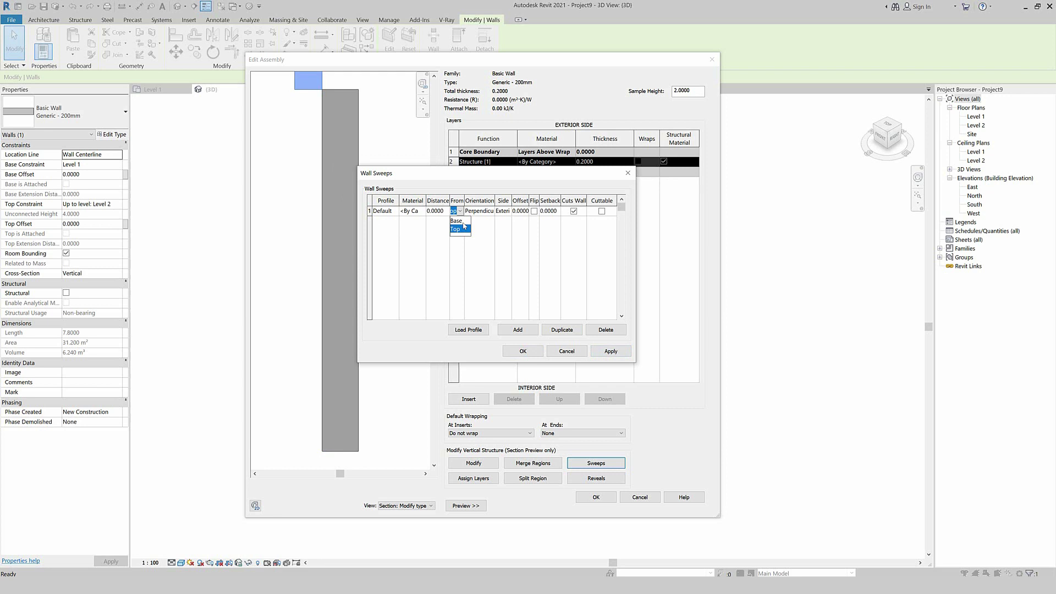
click(609, 352)
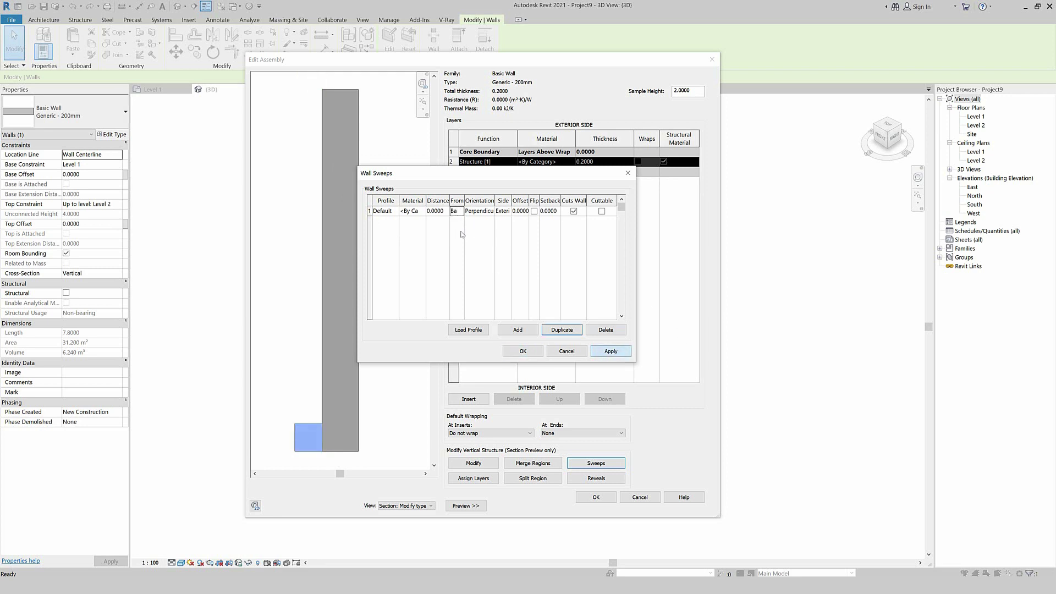
Step: Try sweep distances 2 and 1, then settle on a distance of 0
click(435, 212)
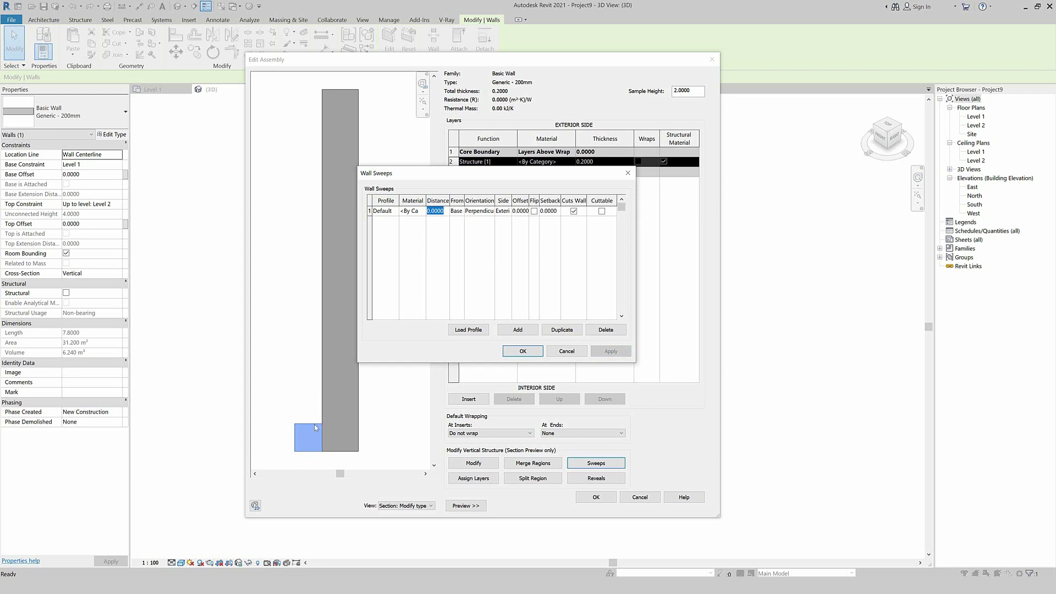
text(2)
click(608, 352)
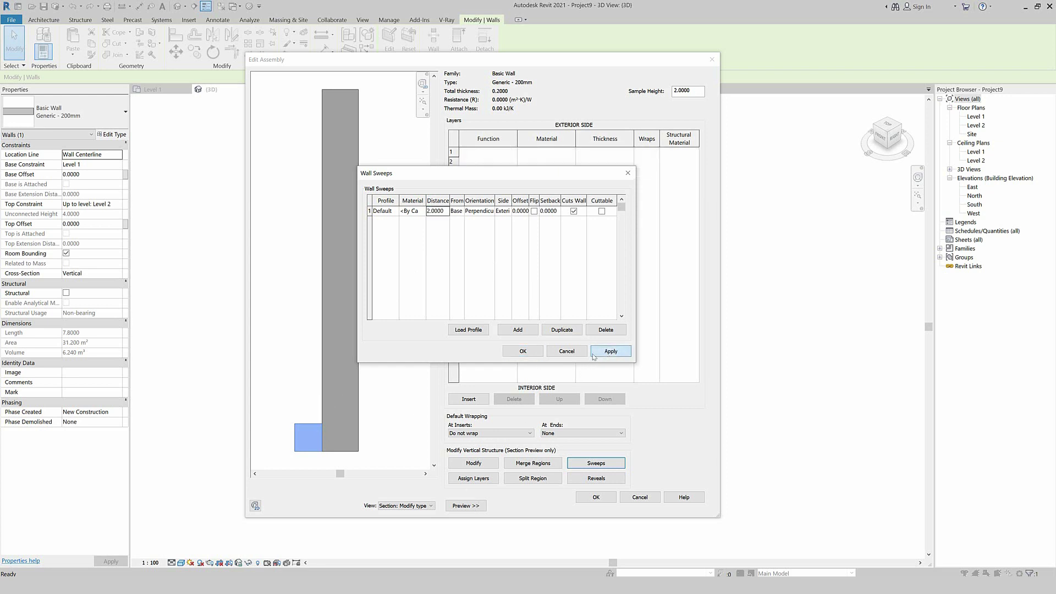
double_click(443, 212)
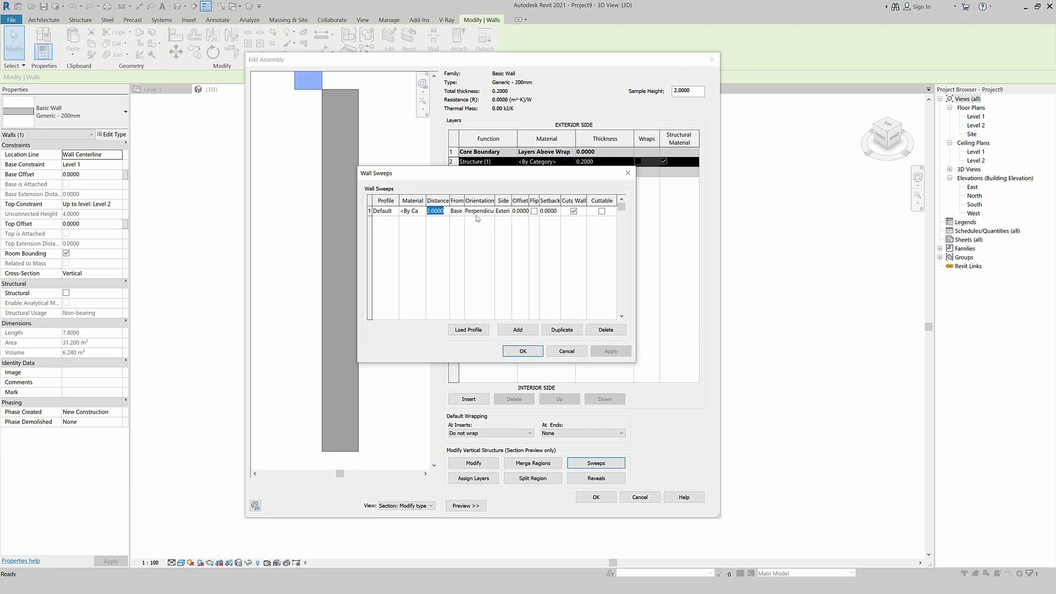
text(1)
click(610, 351)
click(441, 211)
text(0)
click(470, 223)
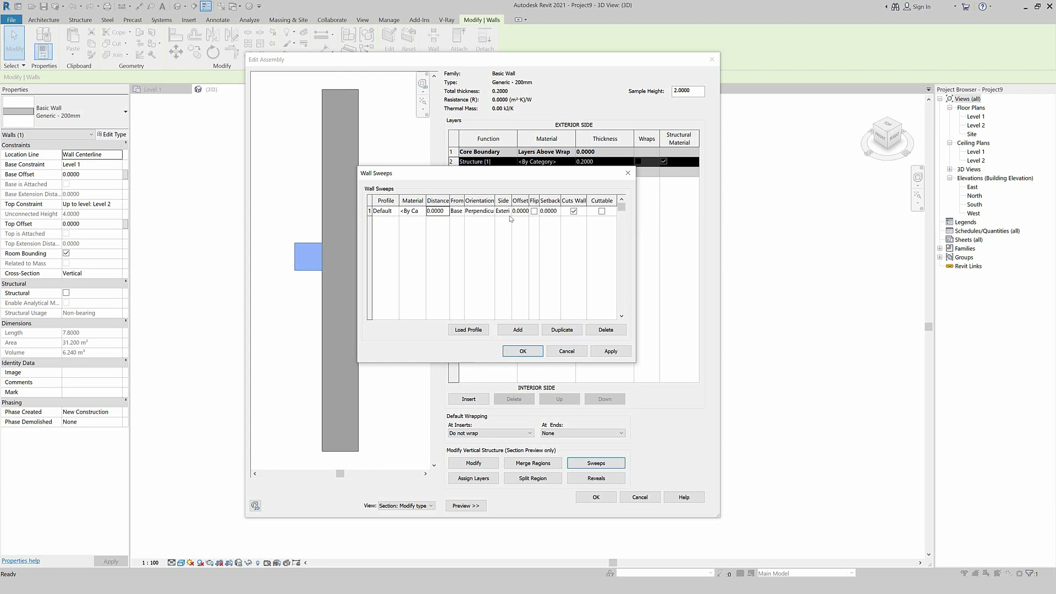
key(Tab)
key(space)
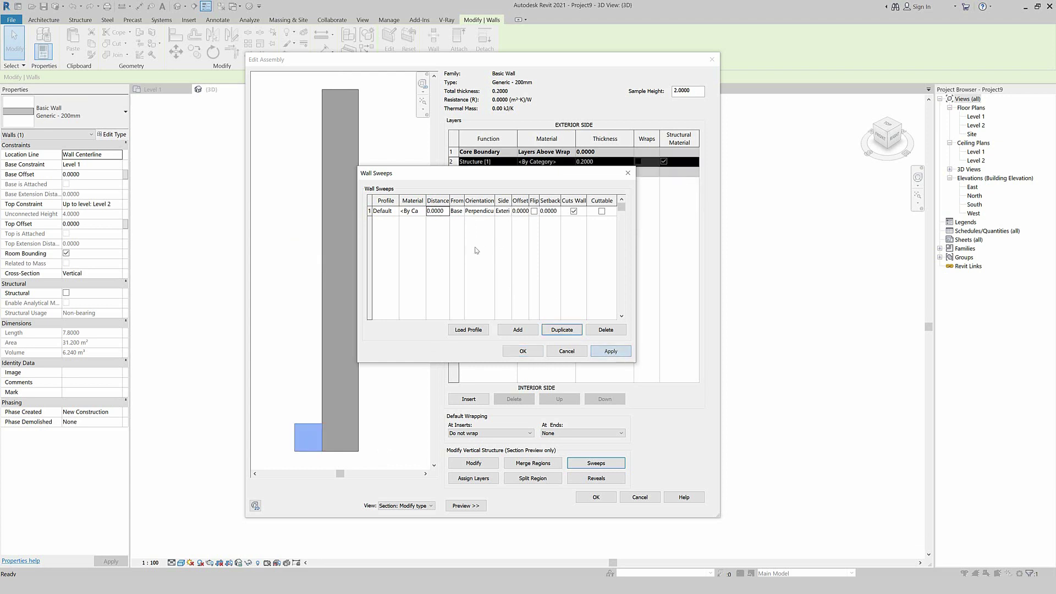
Step: Place the sweep on the Interior side, widening the Side column to read it
click(504, 211)
click(502, 226)
drag(512, 200, 522, 200)
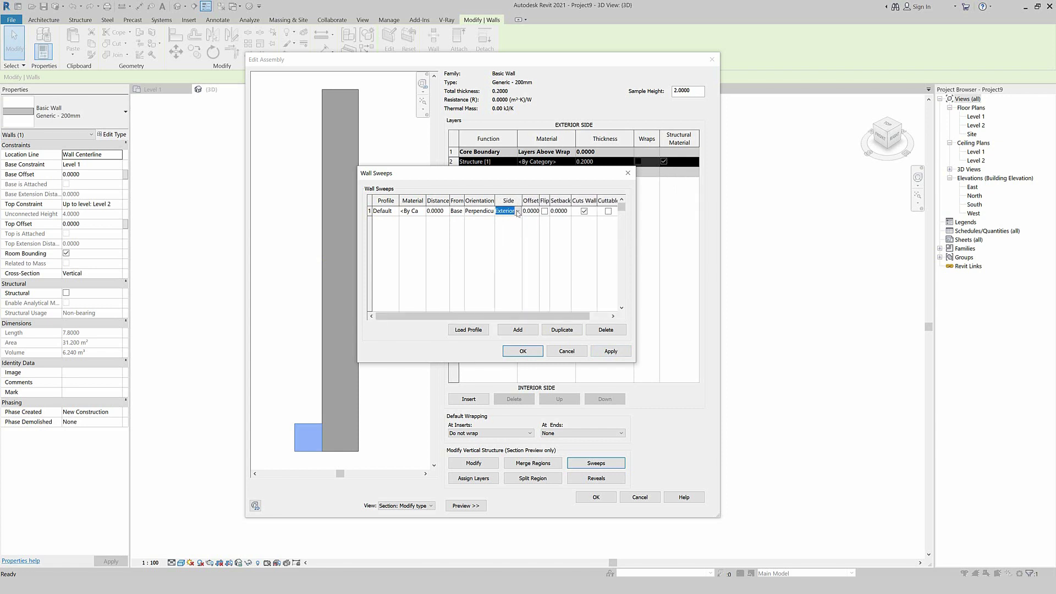
drag(543, 316, 563, 317)
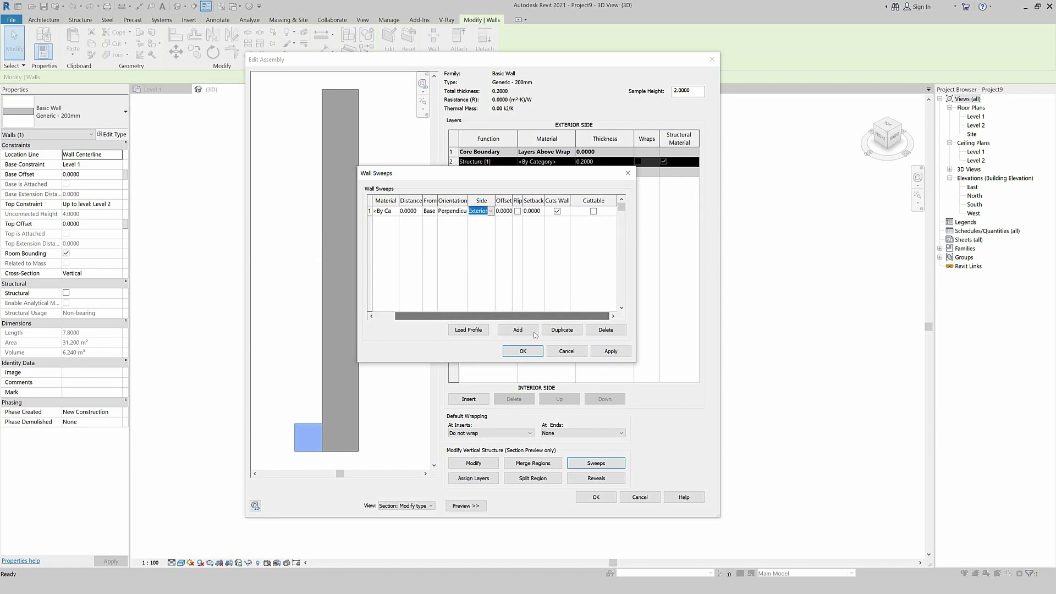
click(491, 212)
click(487, 230)
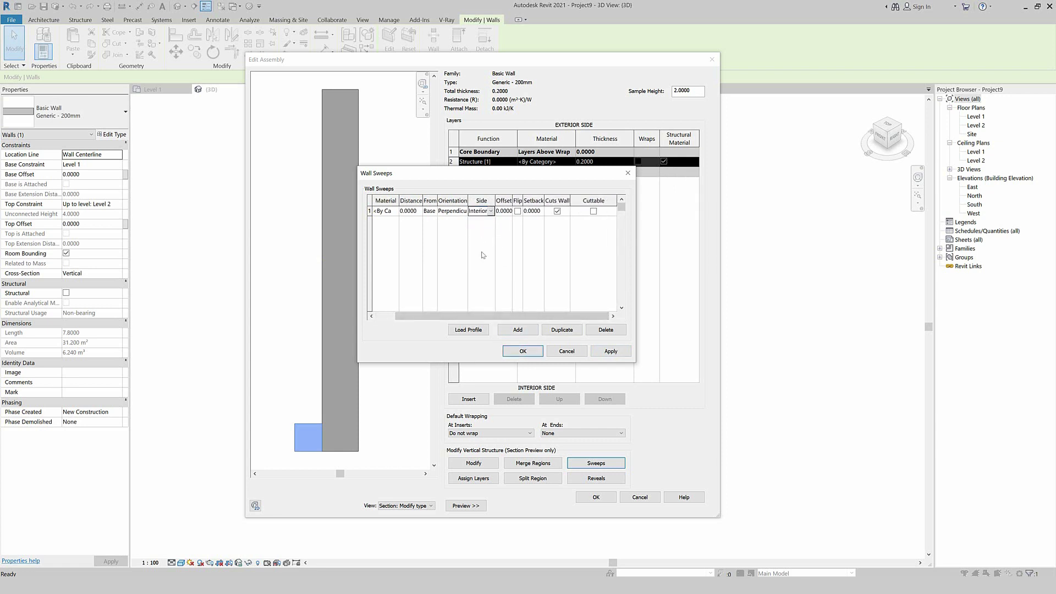
click(608, 353)
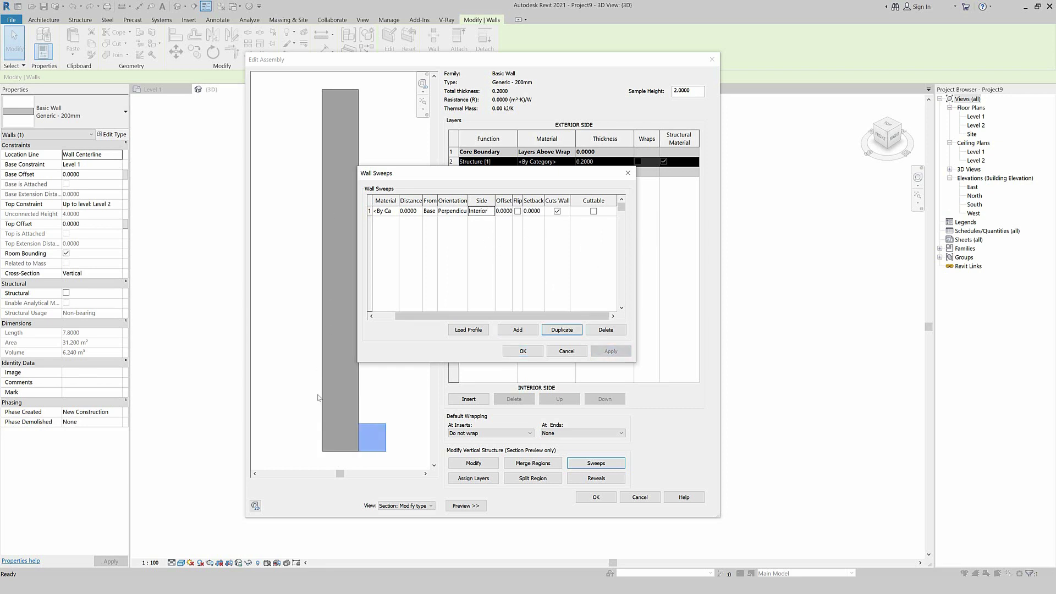
Step: Preview a flipped profile, leave Flip unchecked, and confirm the Wall Sweeps and Edit Assembly dialogs
click(517, 212)
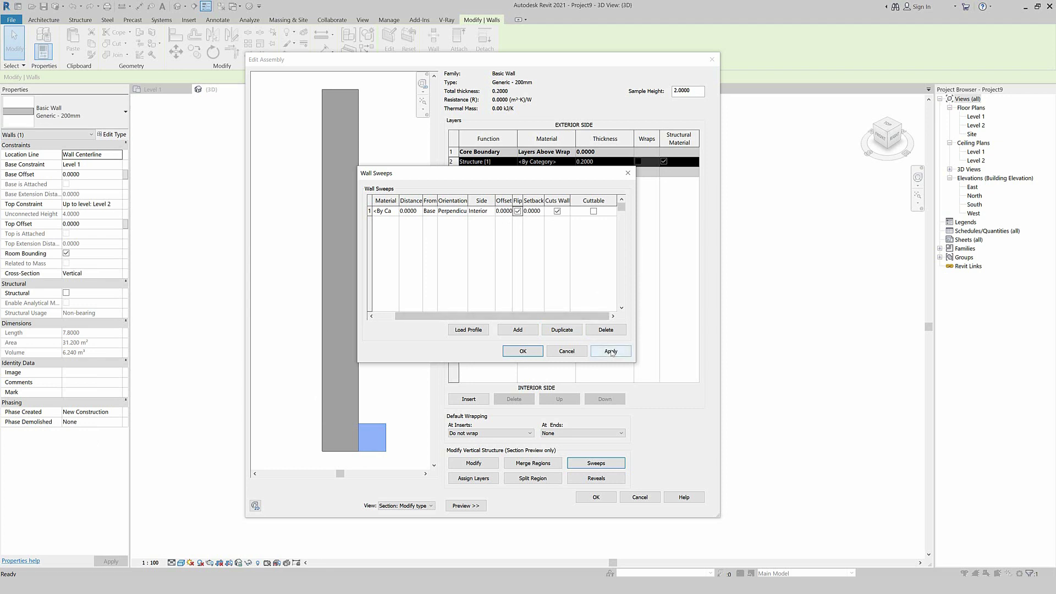
click(611, 352)
click(517, 211)
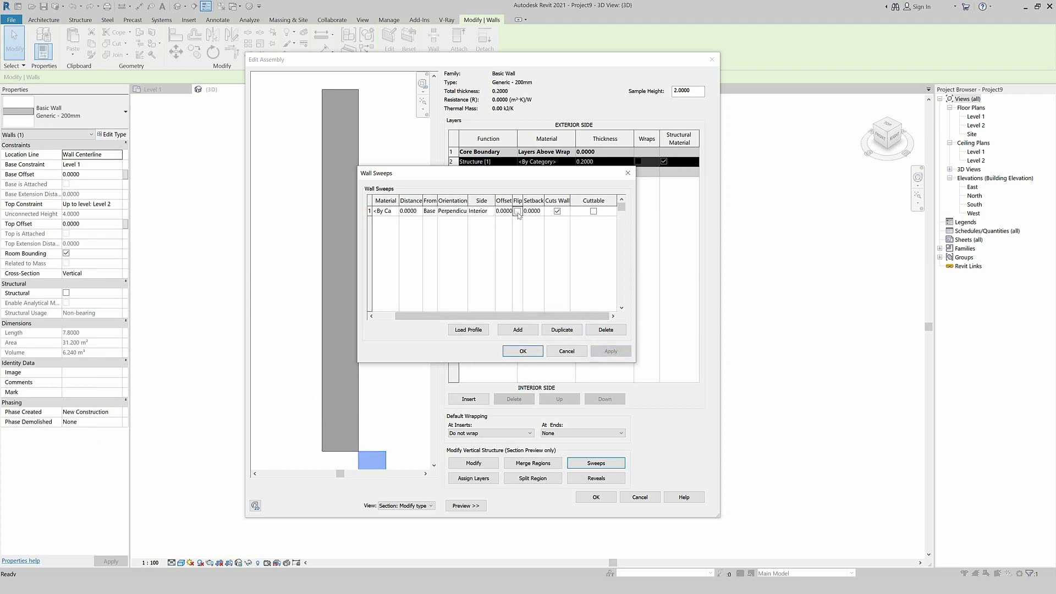
click(611, 353)
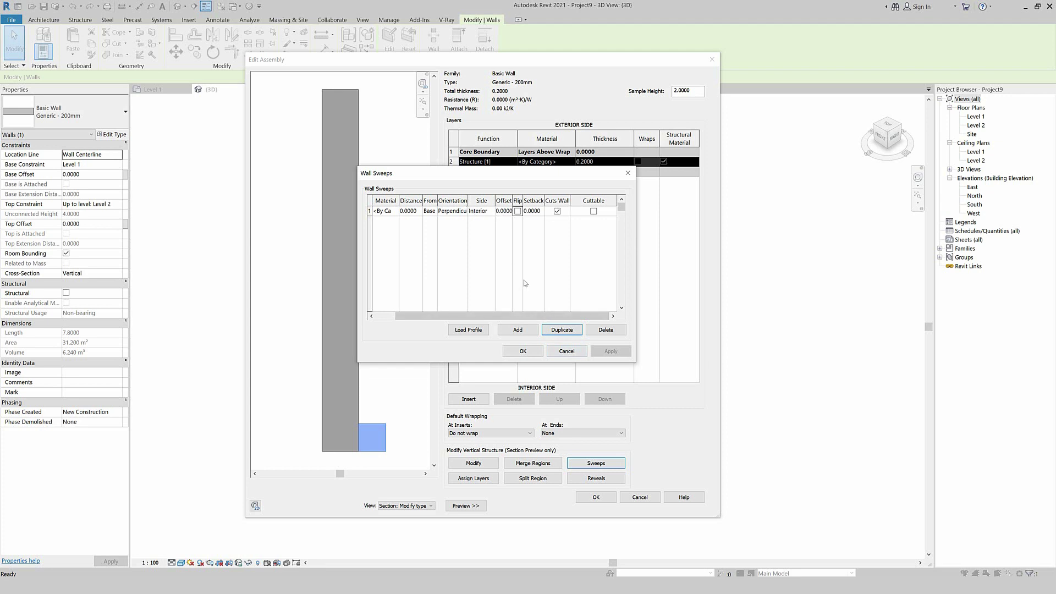
click(531, 351)
click(531, 351)
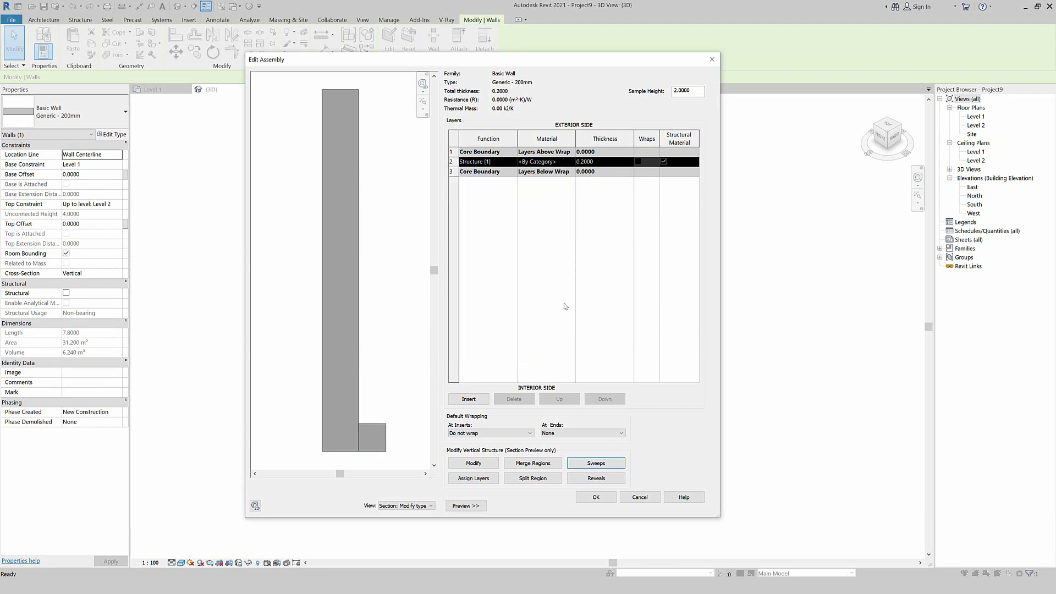
click(597, 497)
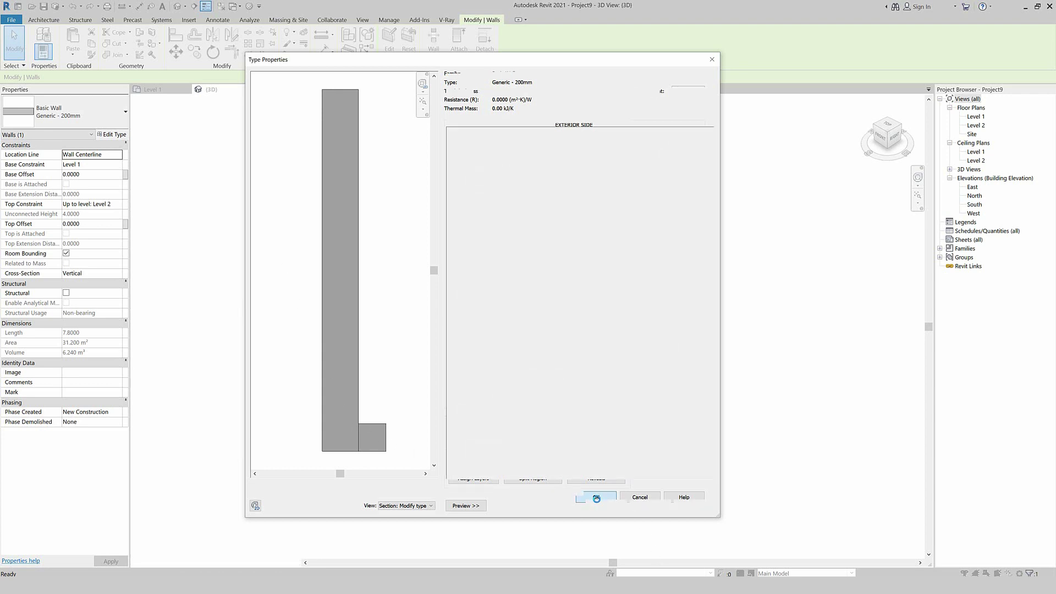
Step: Reopen the wall sweeps list through the left wall's type properties and structure
click(618, 506)
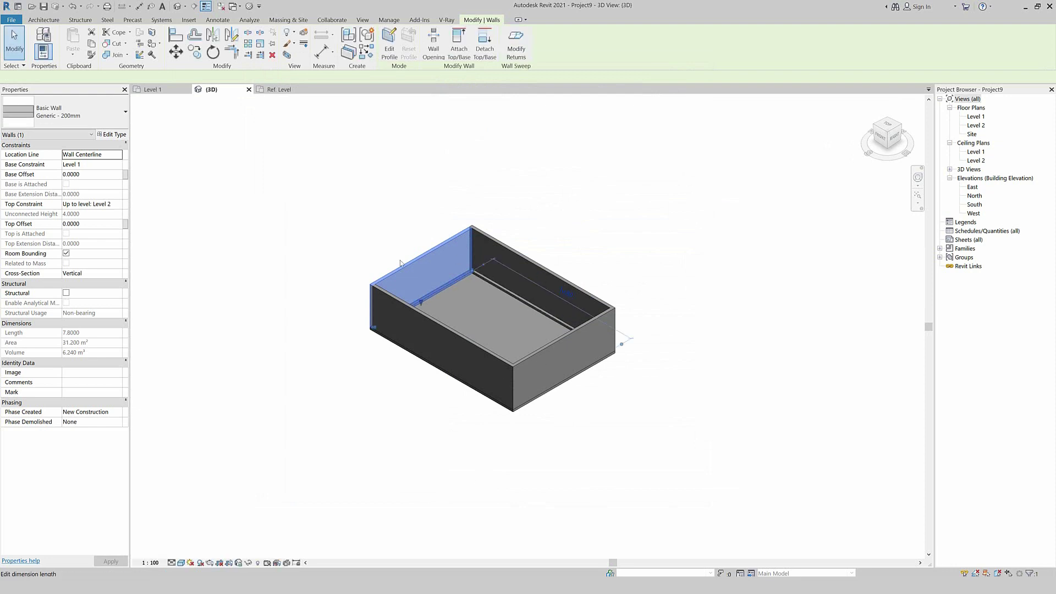
scroll(506, 279, up, 3)
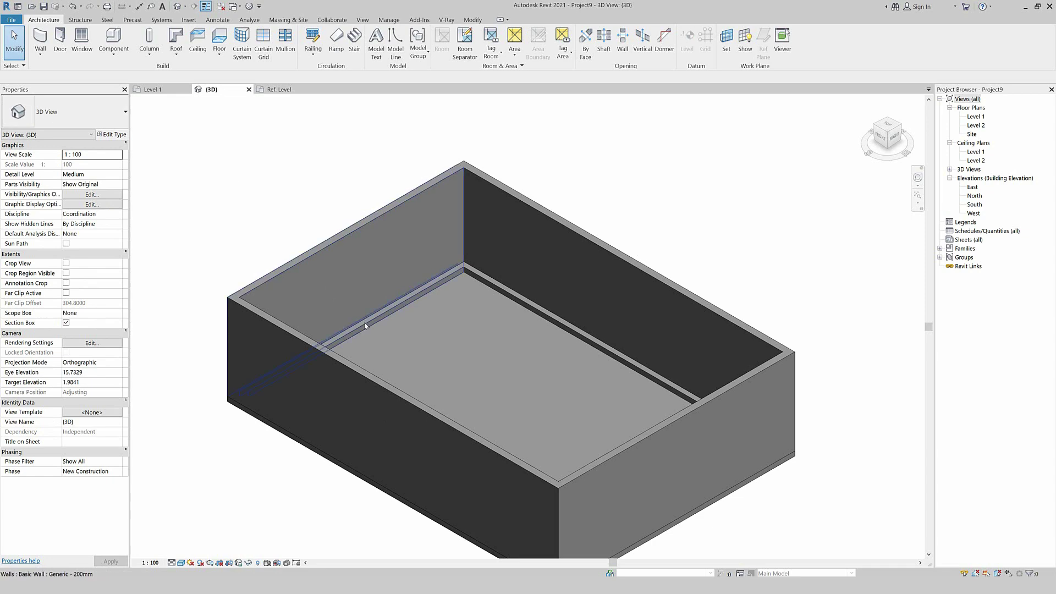
click(434, 214)
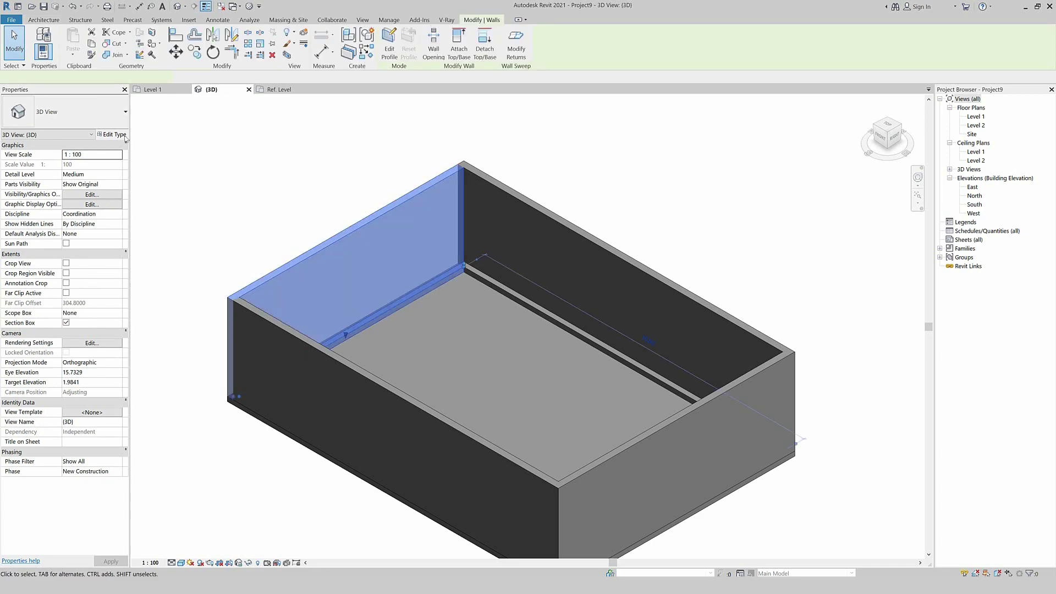
double_click(471, 206)
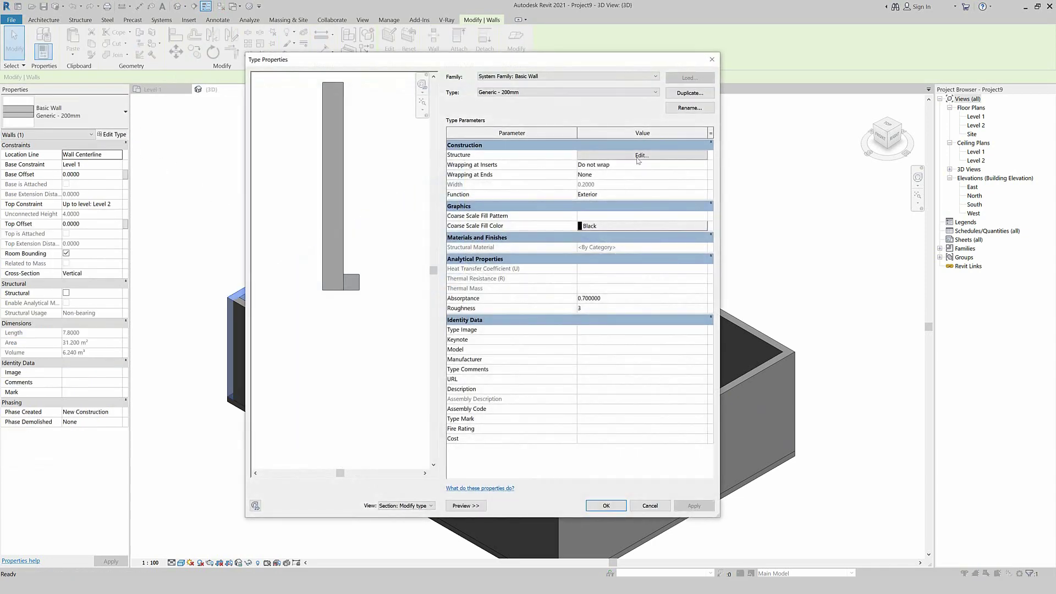
click(639, 157)
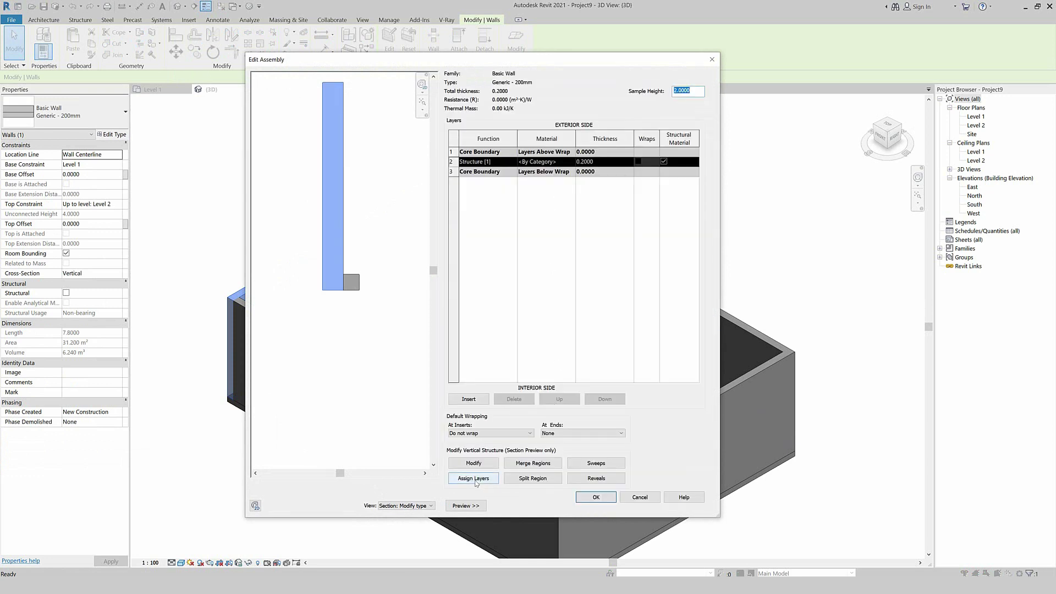
click(601, 464)
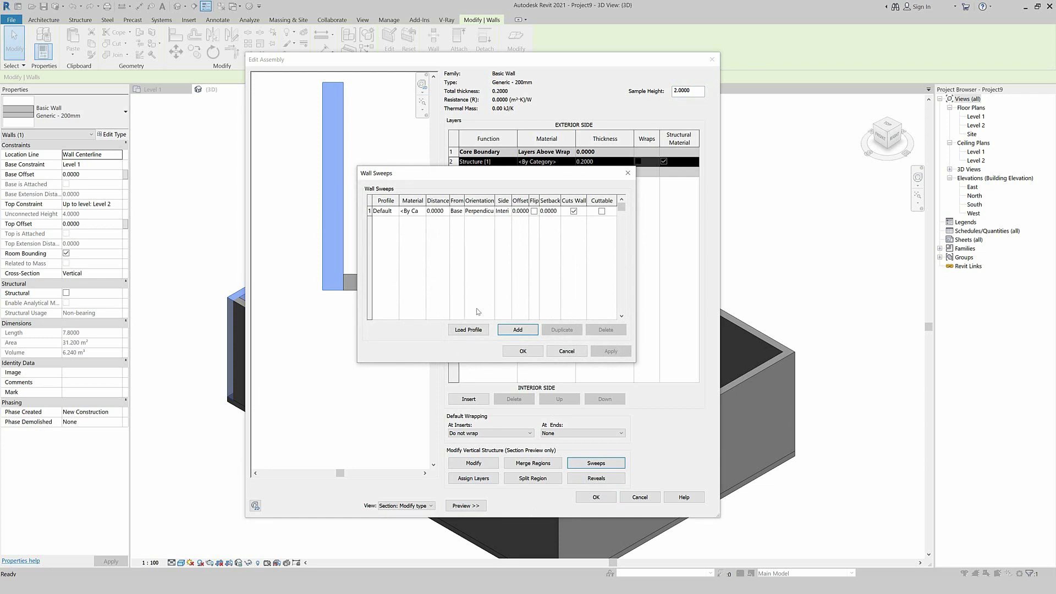
Step: Add a second sweep, then browse the Desktop for a profile family without loading one
click(518, 329)
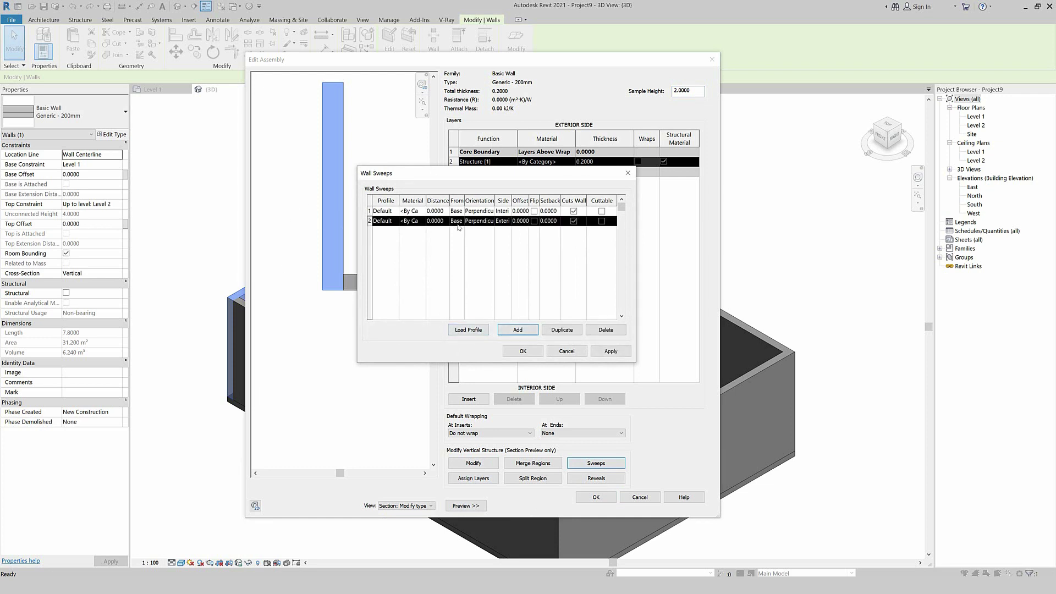
click(385, 221)
click(396, 221)
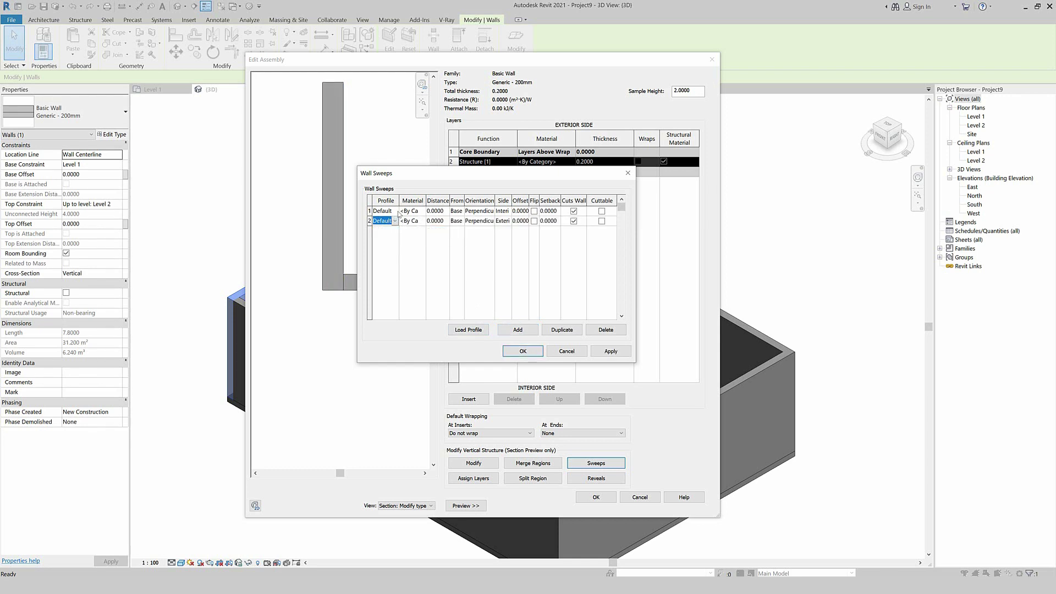
click(394, 212)
click(395, 212)
click(468, 330)
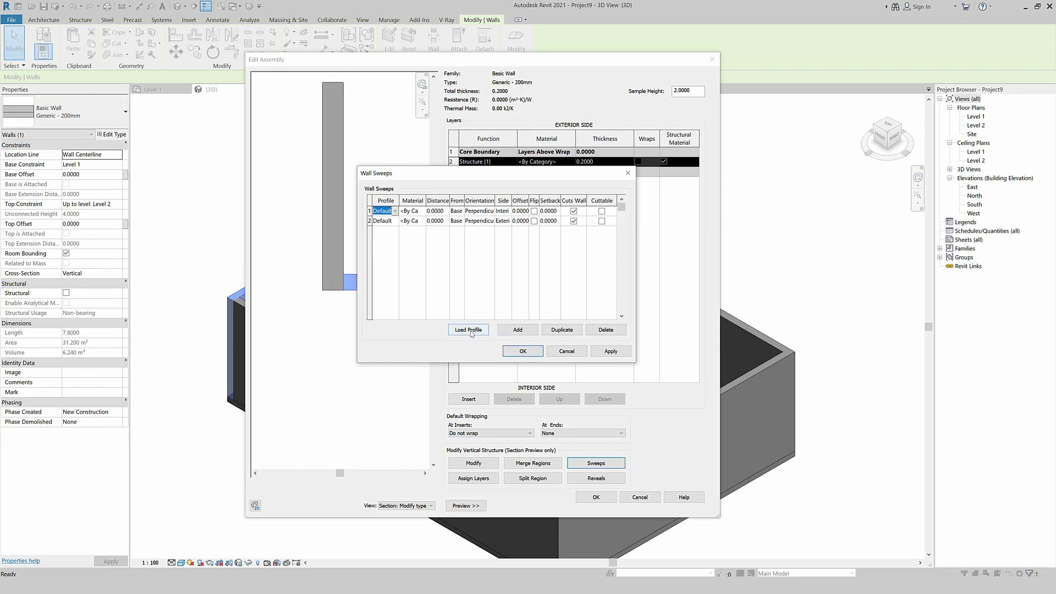
click(215, 239)
click(215, 266)
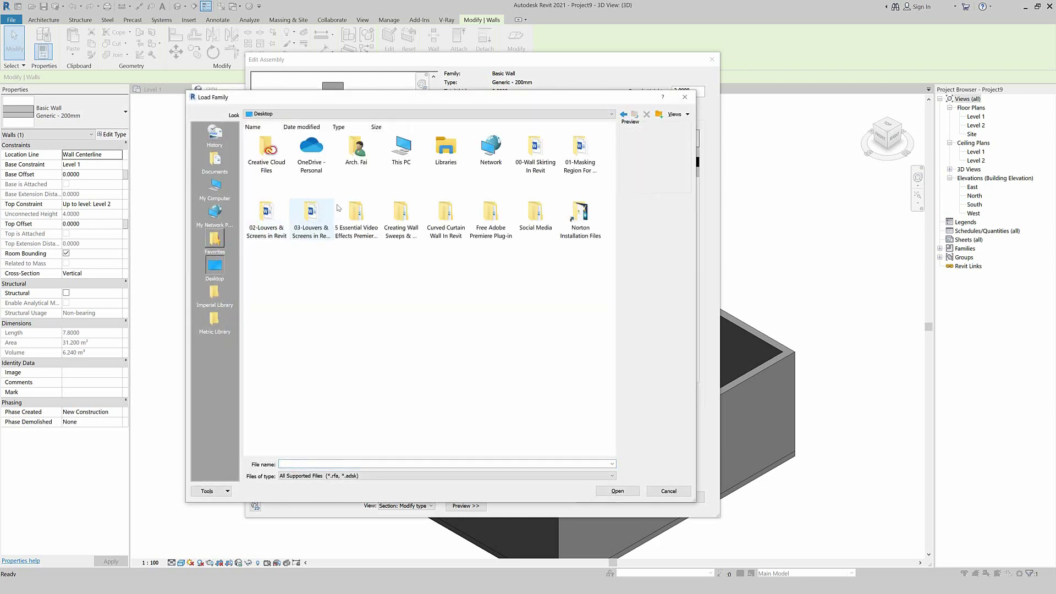
click(685, 97)
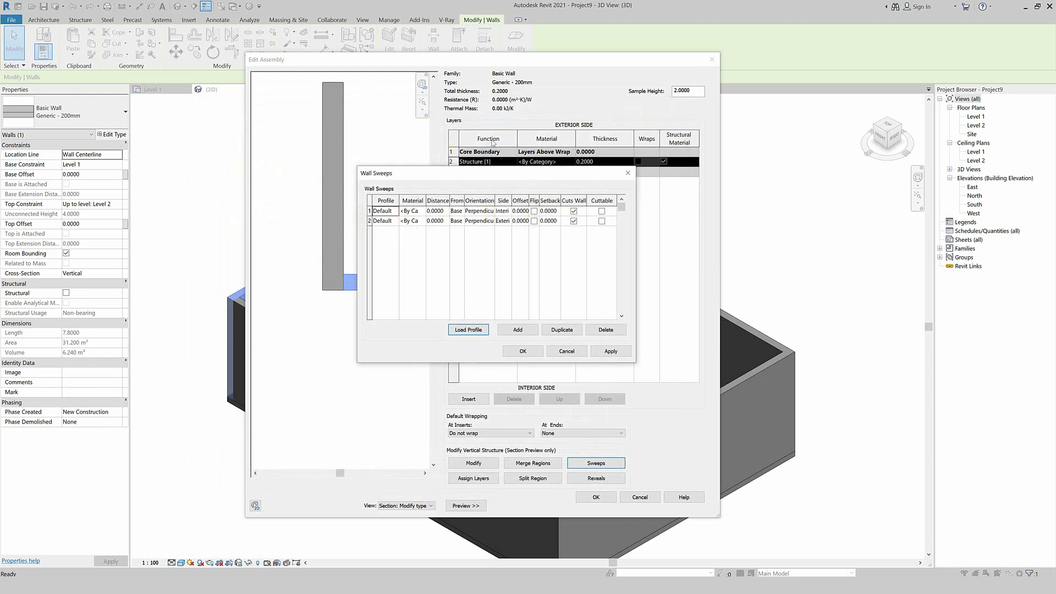
Step: Set the first sweep's profile to SKIRT and confirm through all dialogs
click(393, 213)
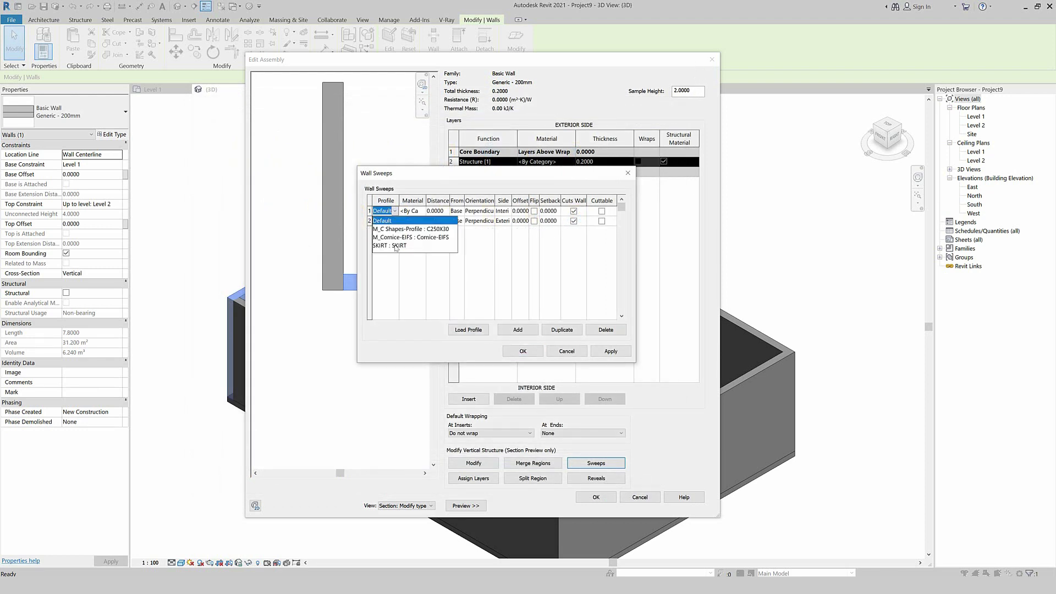
click(396, 246)
click(523, 352)
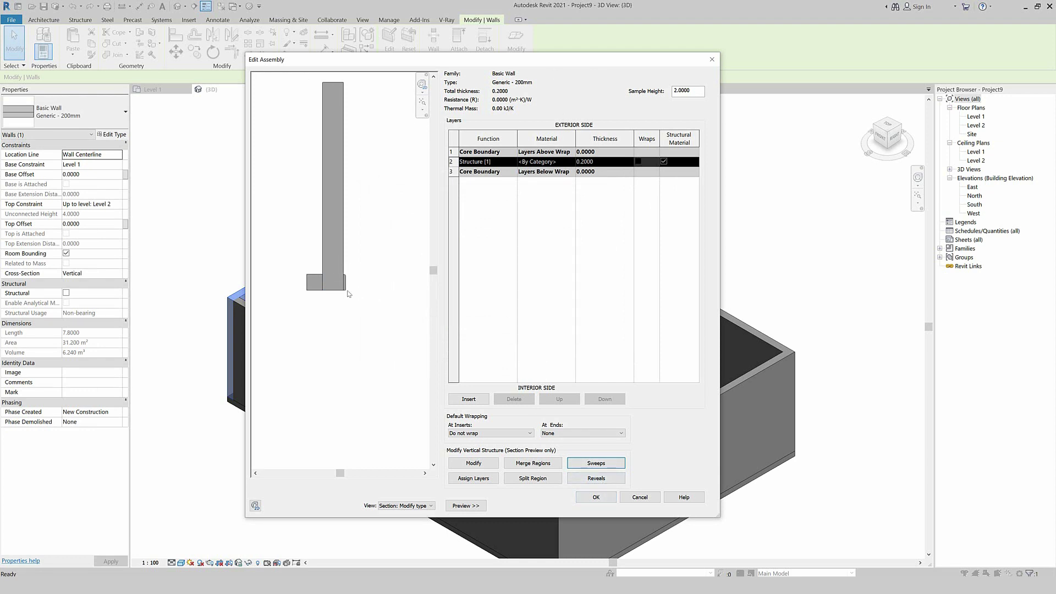
click(603, 500)
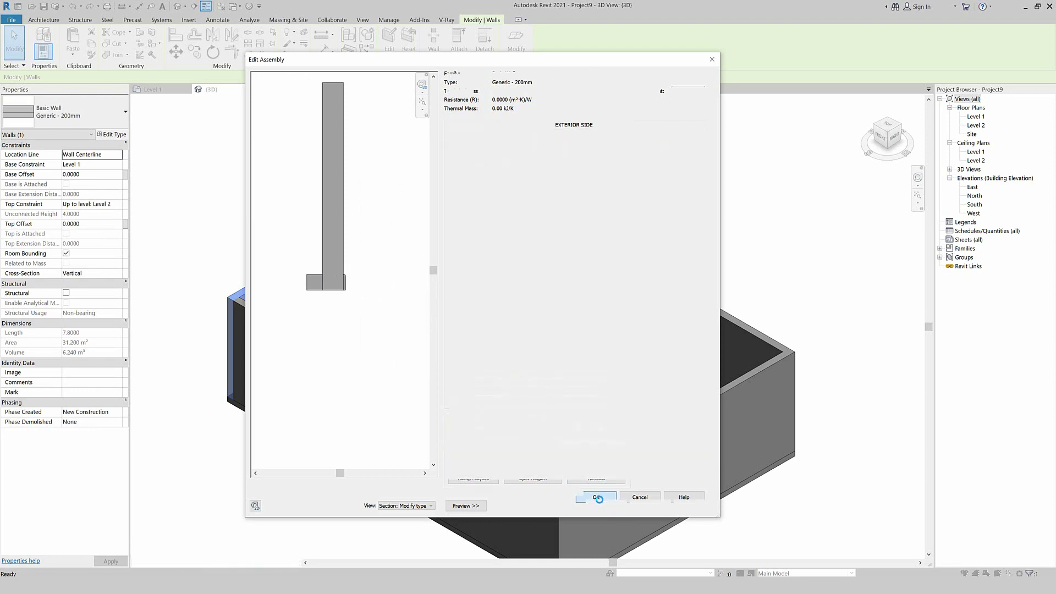
click(606, 504)
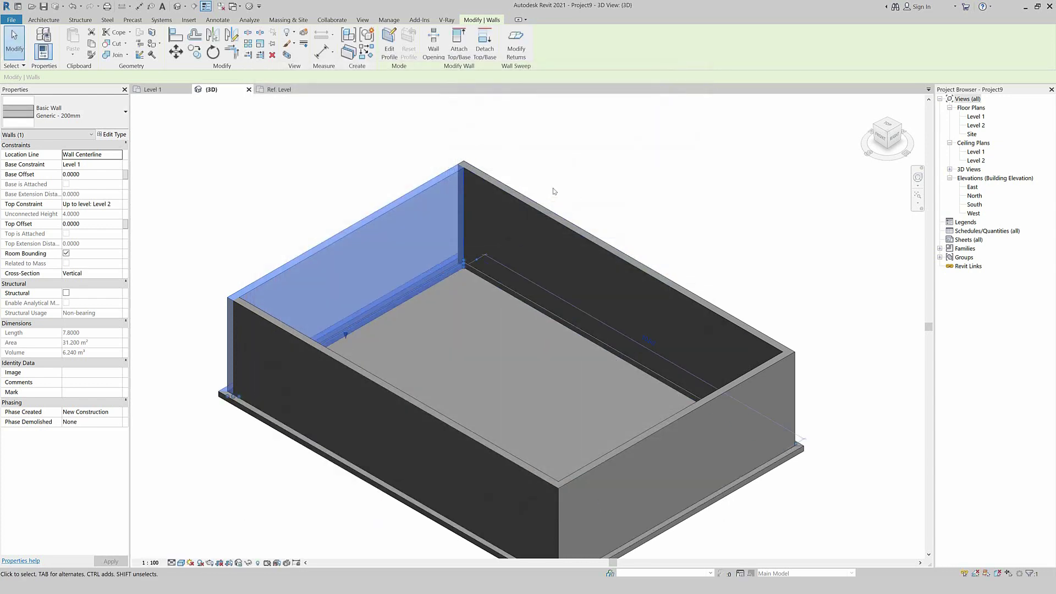
Step: Load the edited SKIRT.rfa profile into the project, dismissing the save reminder
click(553, 194)
scroll(473, 254, up, 5)
scroll(433, 293, up, 5)
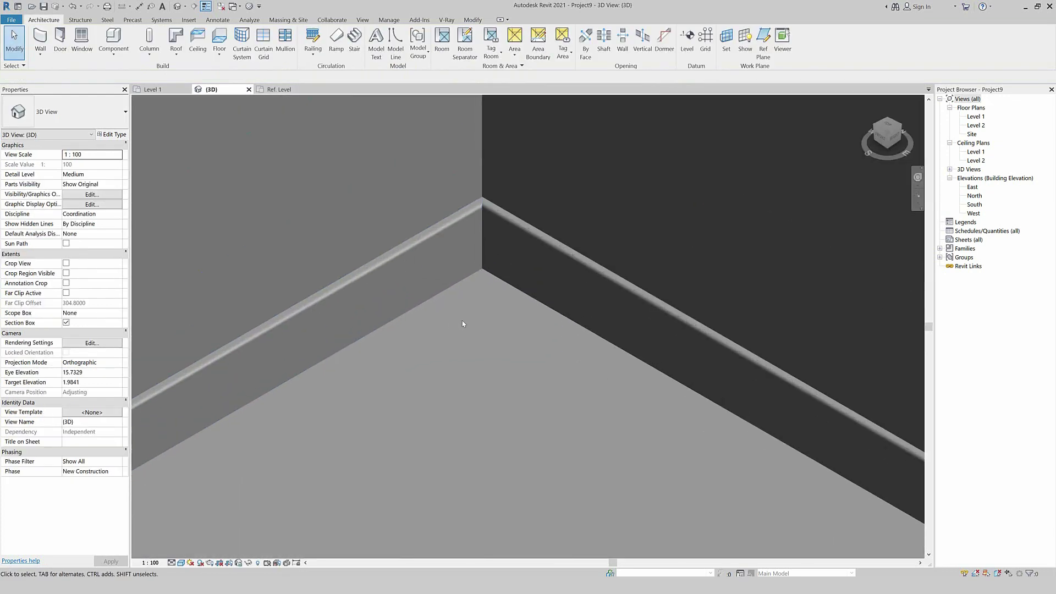
click(279, 89)
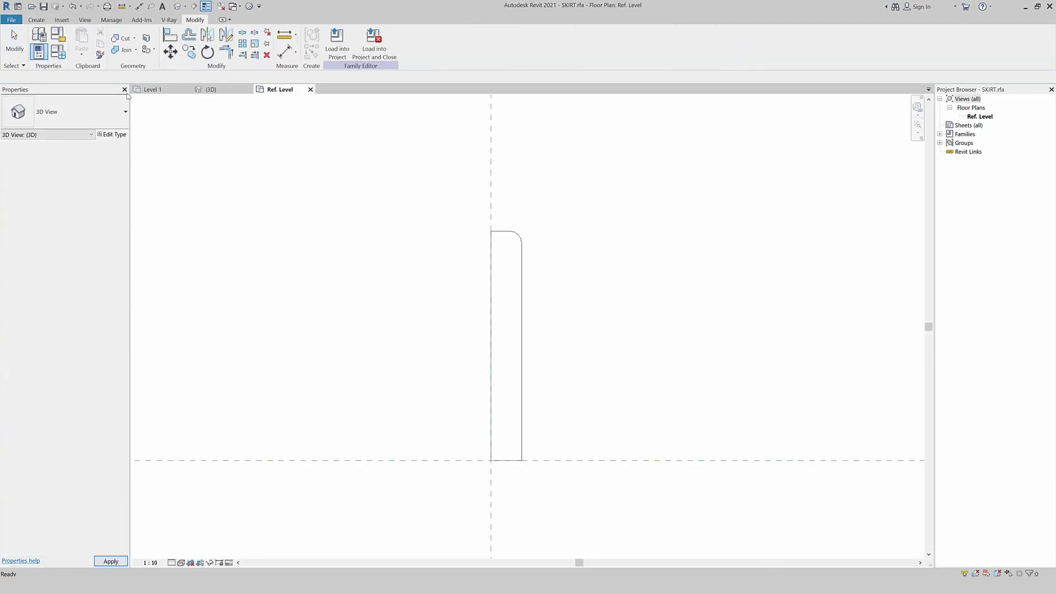
click(337, 41)
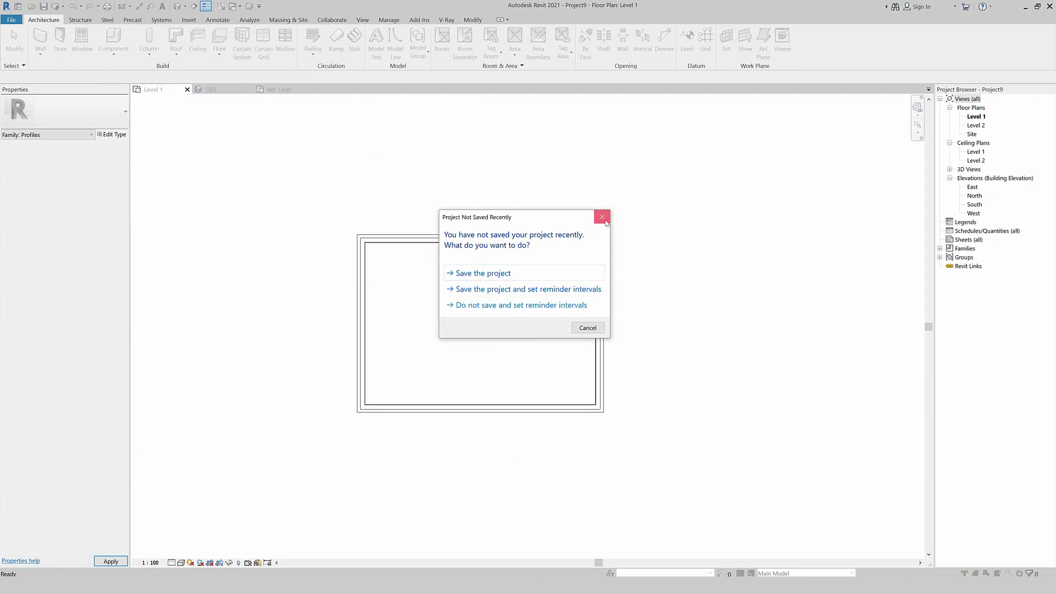
click(601, 217)
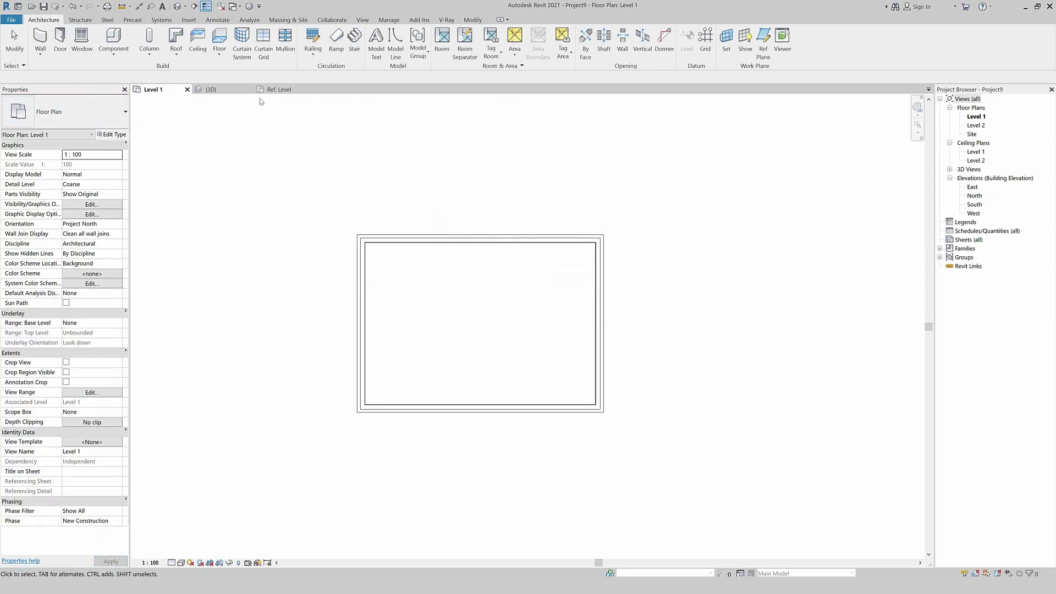
Step: Back in {3D}, open the skirted wall's type structure for editing
click(211, 89)
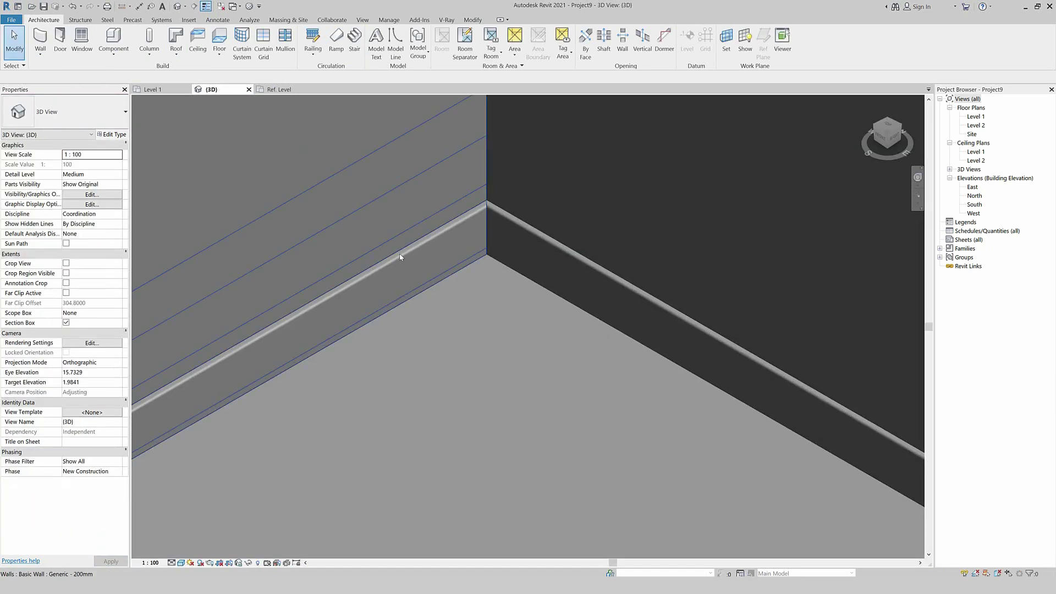
click(405, 266)
click(121, 137)
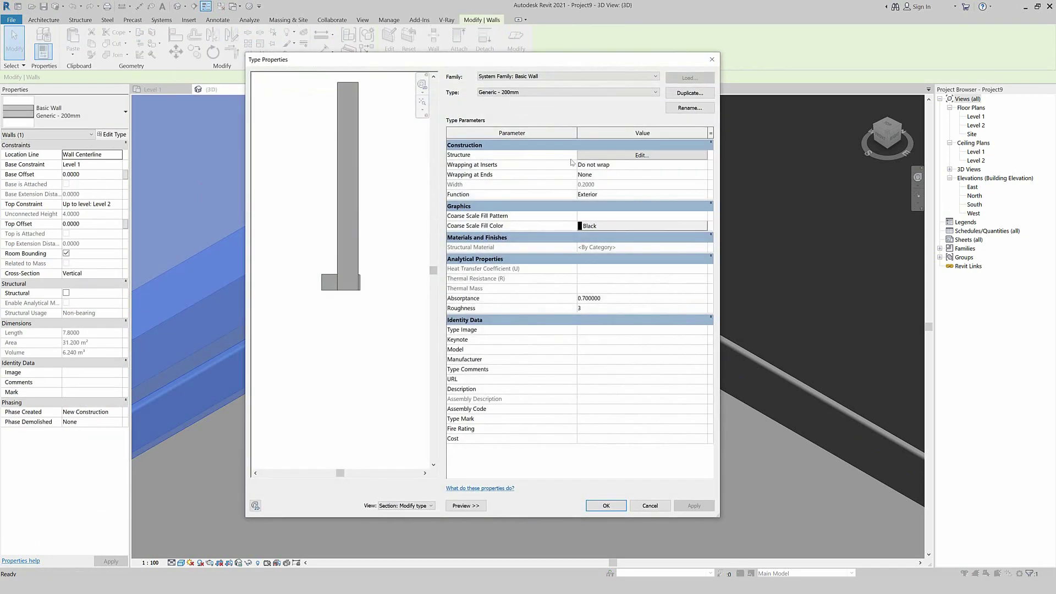
click(623, 162)
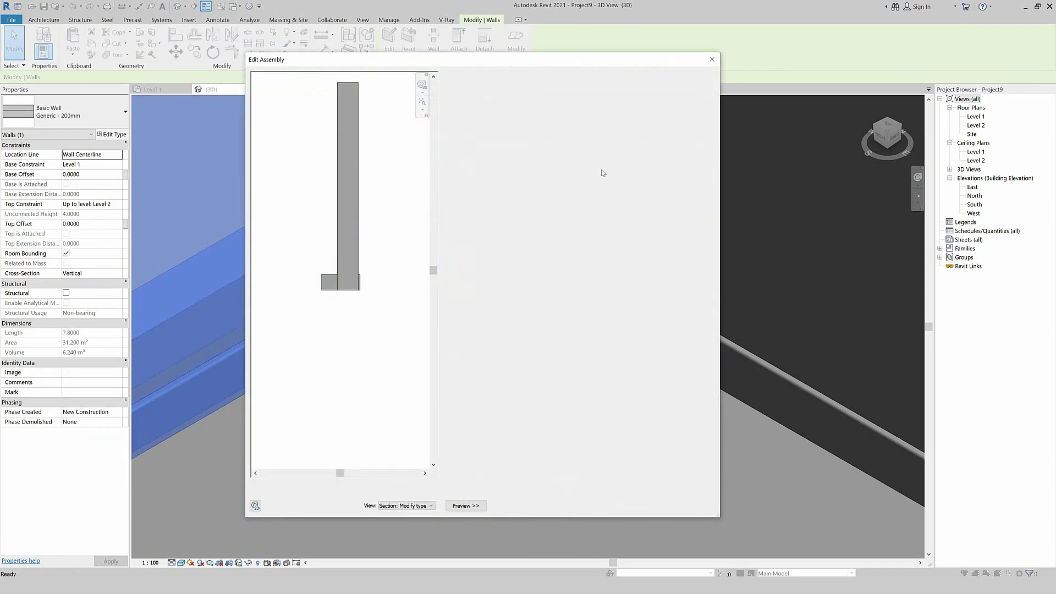
Step: Delete the second, exterior sweep from the Wall Sweeps list
click(596, 463)
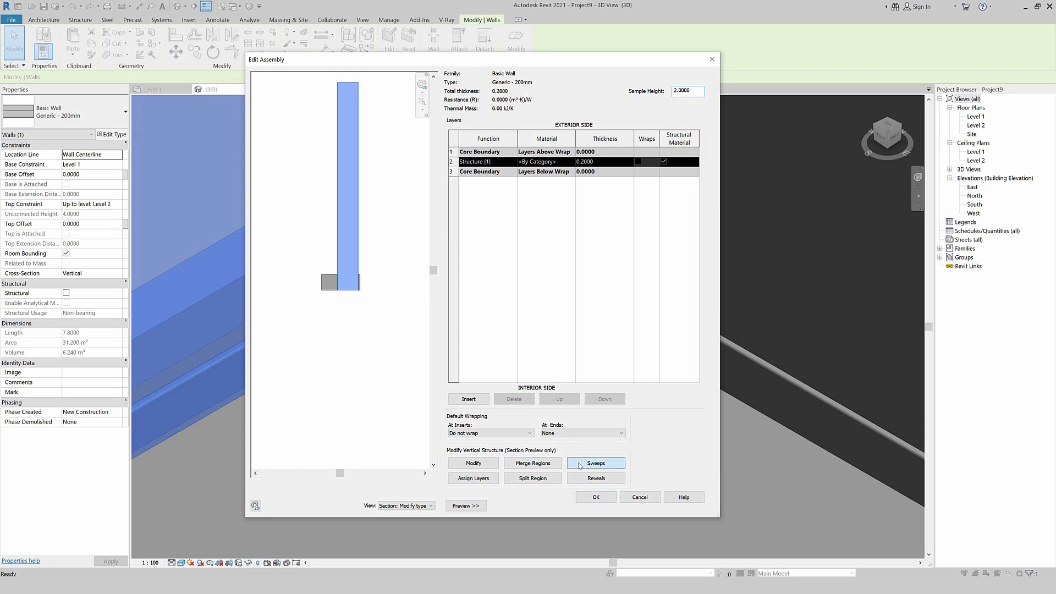
click(371, 221)
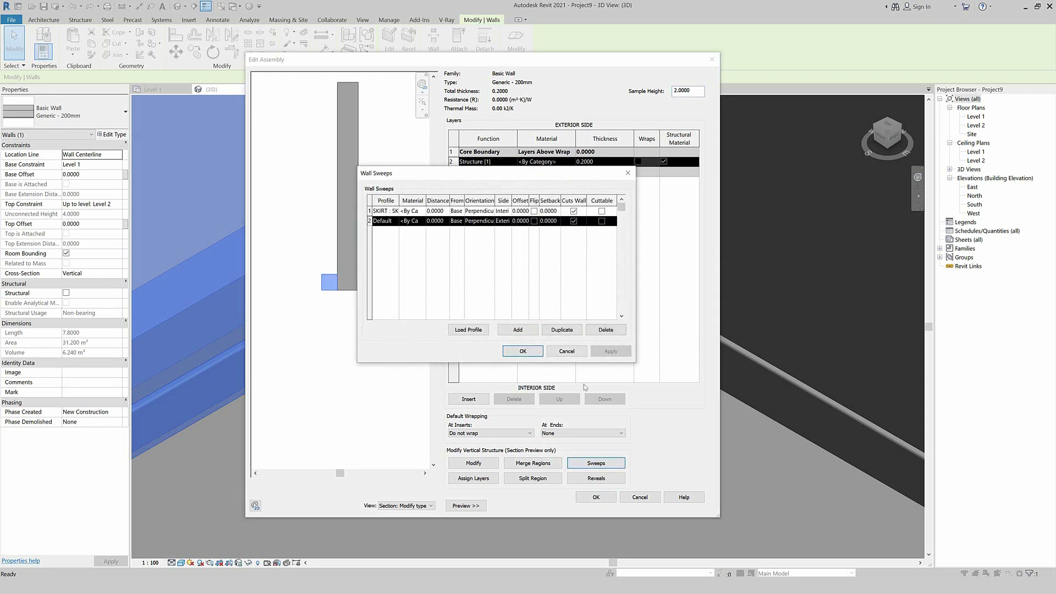
click(607, 330)
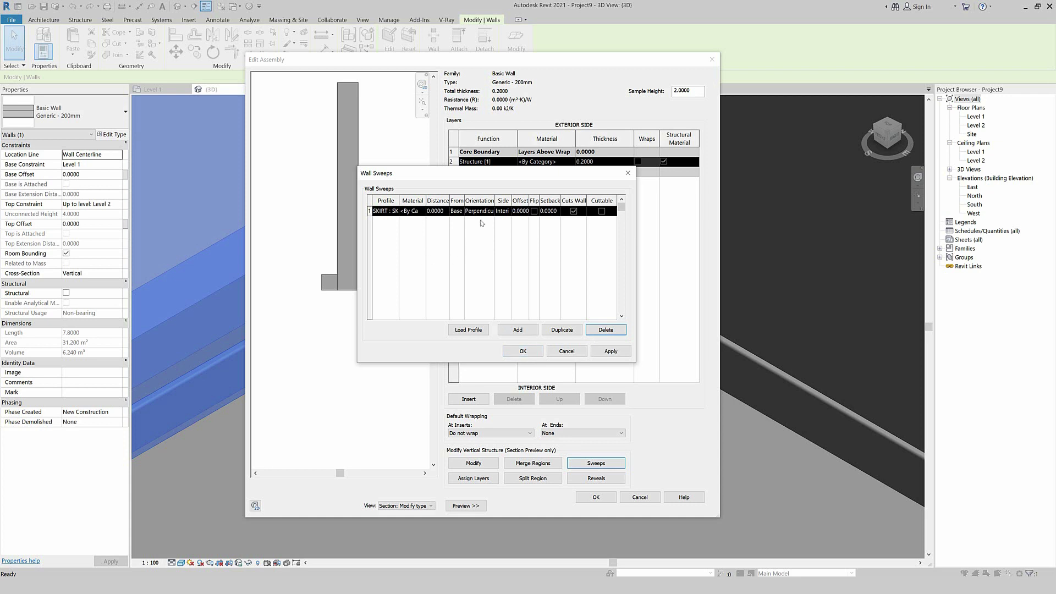
Step: Keep the first sweep on SKIRT : SKIRT, confirm all dialogs, and clear the selection
click(388, 211)
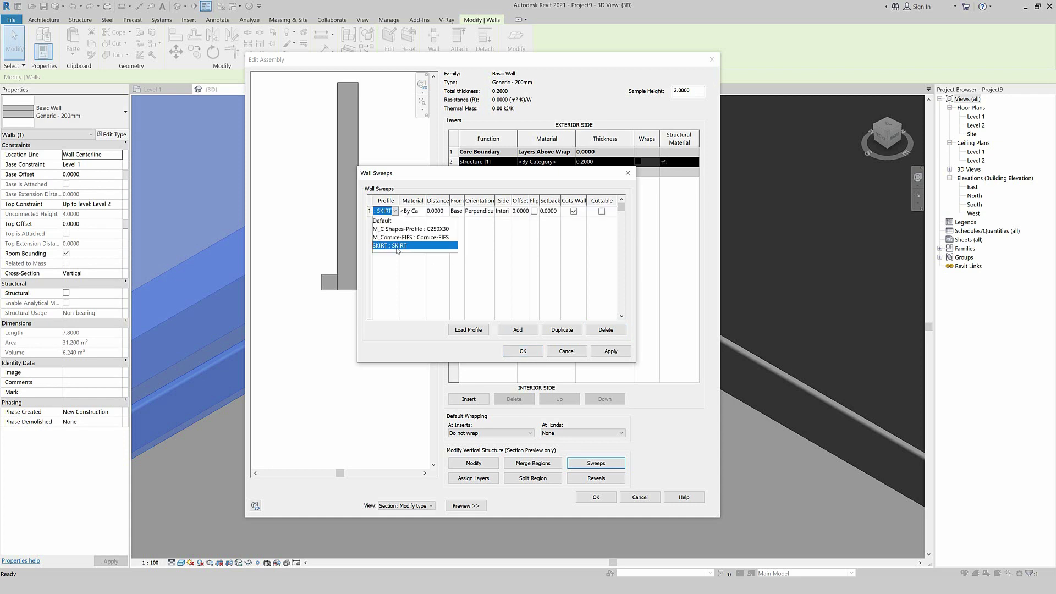
click(532, 352)
click(531, 353)
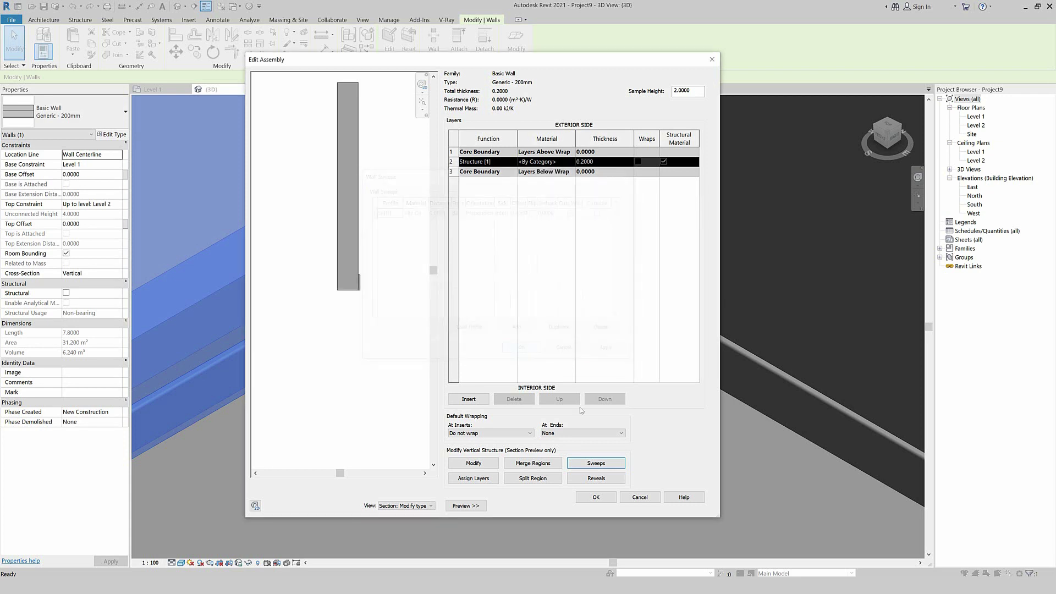
click(596, 497)
click(606, 504)
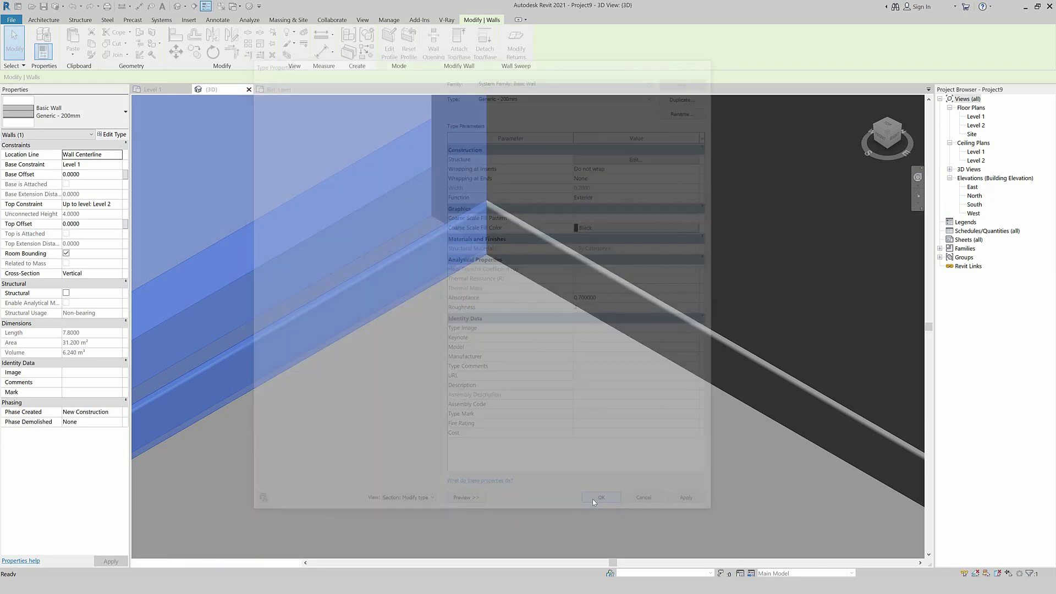
key(Escape)
scroll(395, 207, down, 3)
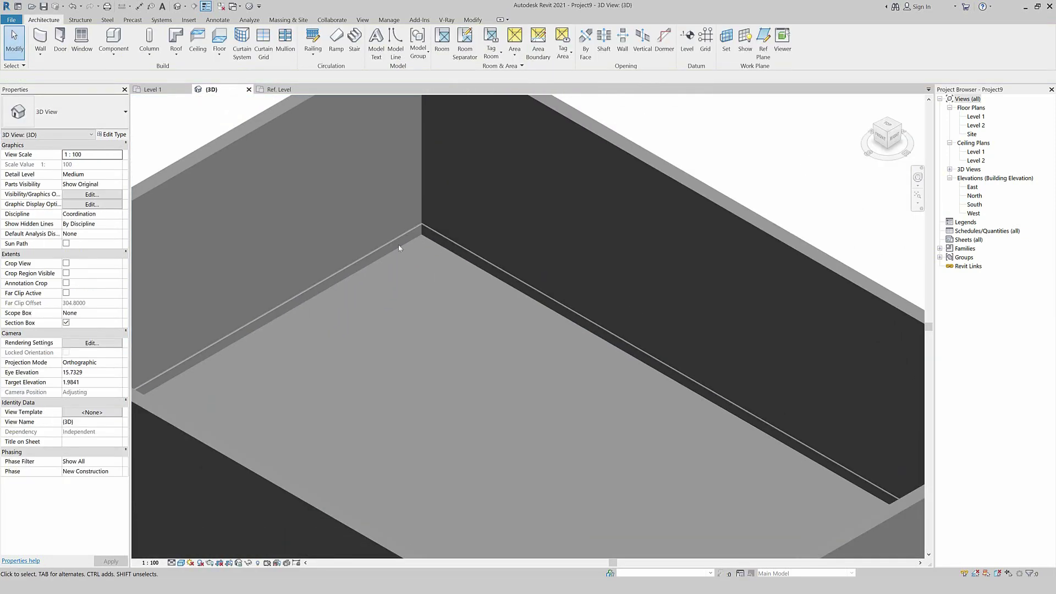
Step: Orbit into the room, select the back wall, and open its type's wall sweeps
scroll(384, 392, up, 1)
shift+middle_drag(400, 403, 245, 387)
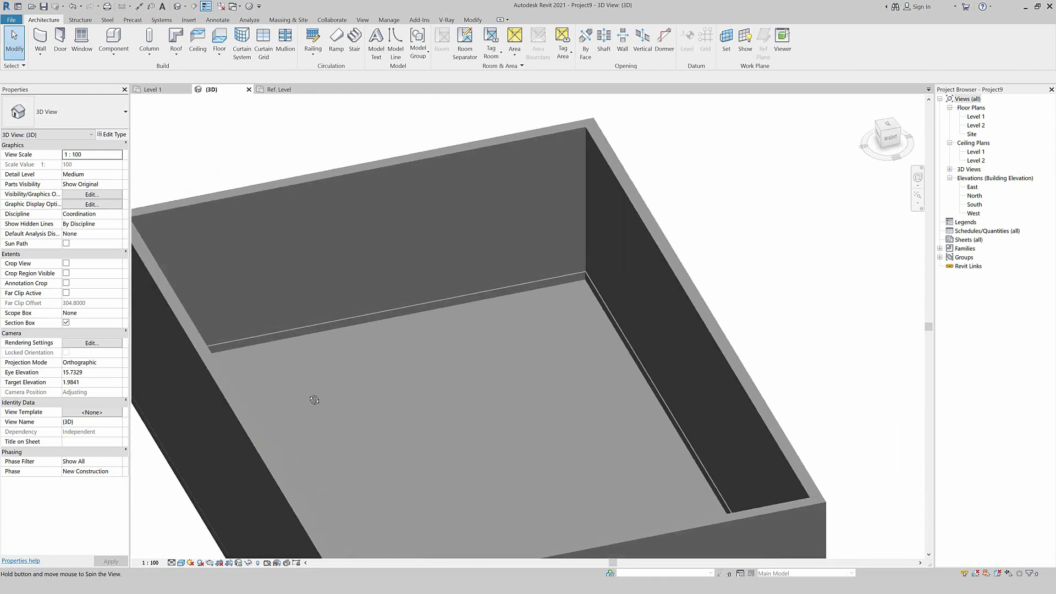
scroll(350, 291, up, 2)
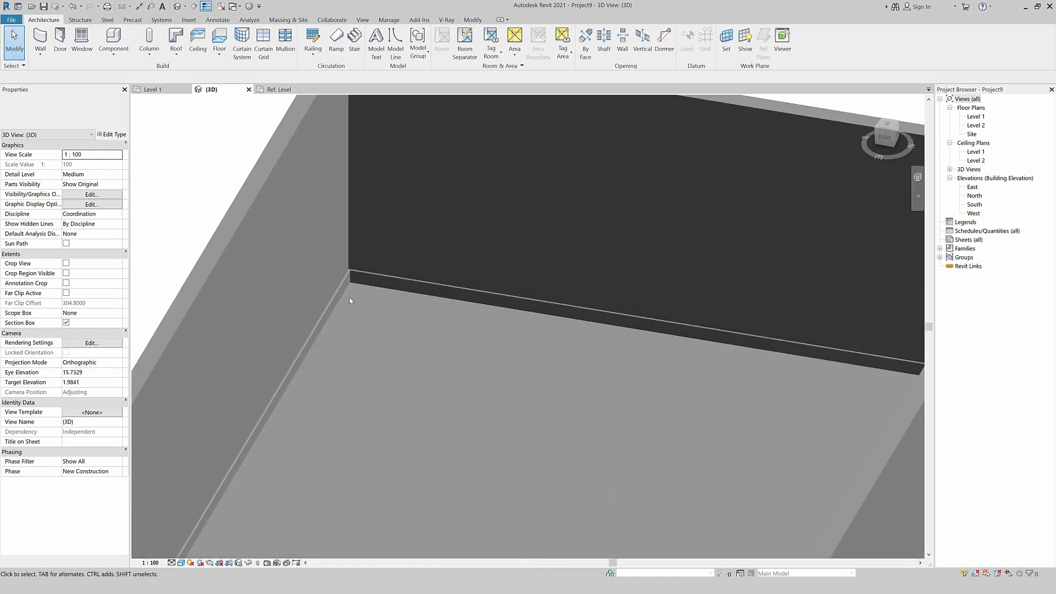
click(358, 282)
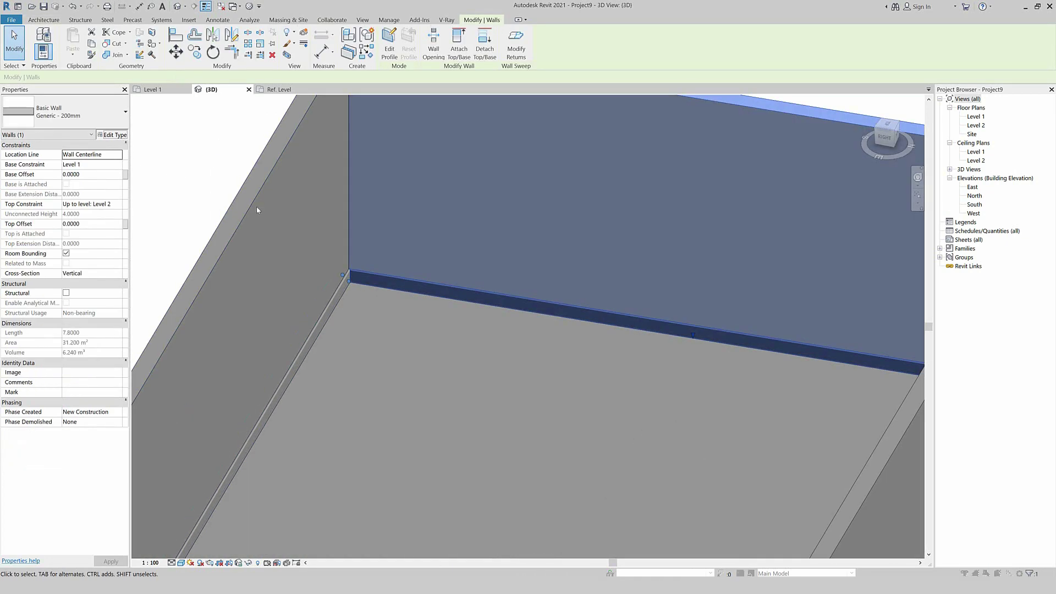
click(113, 134)
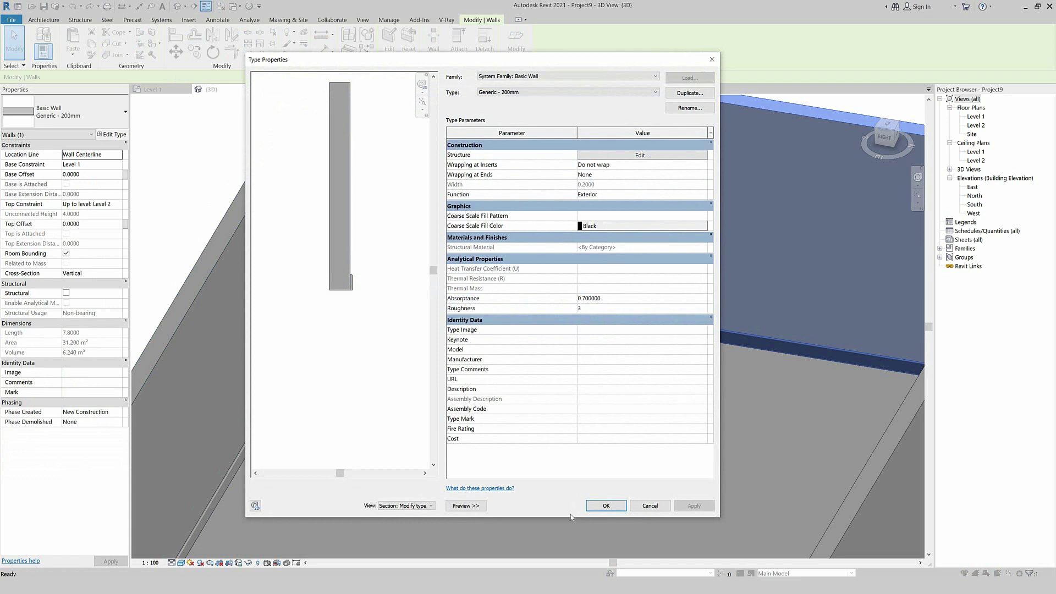
click(620, 156)
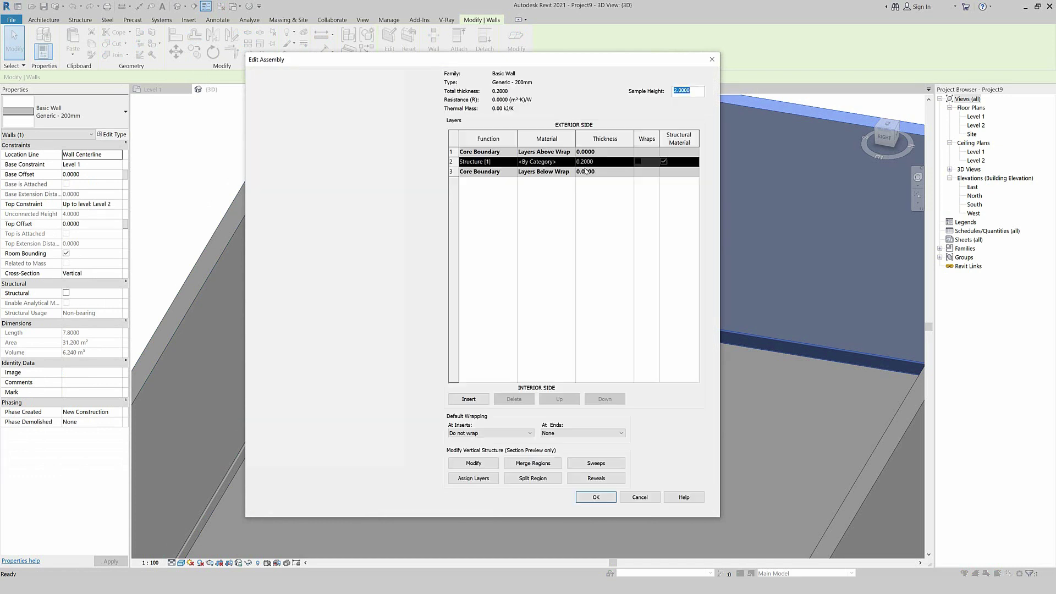
click(590, 468)
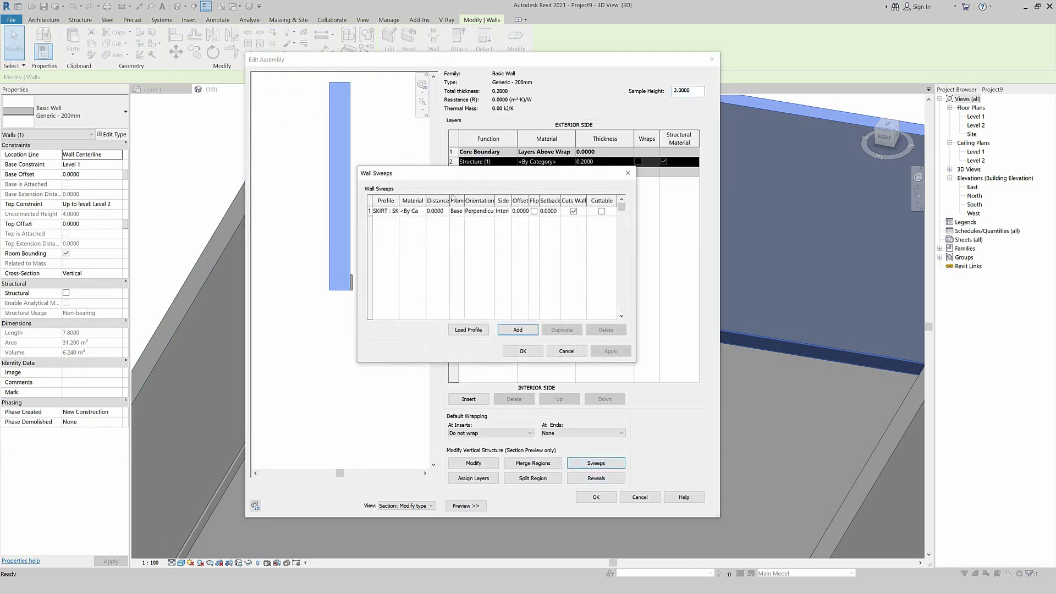
Step: Search materials for PLASTER and assign Wall Texture, Stucco to the SKIRT sweep
click(423, 212)
click(423, 212)
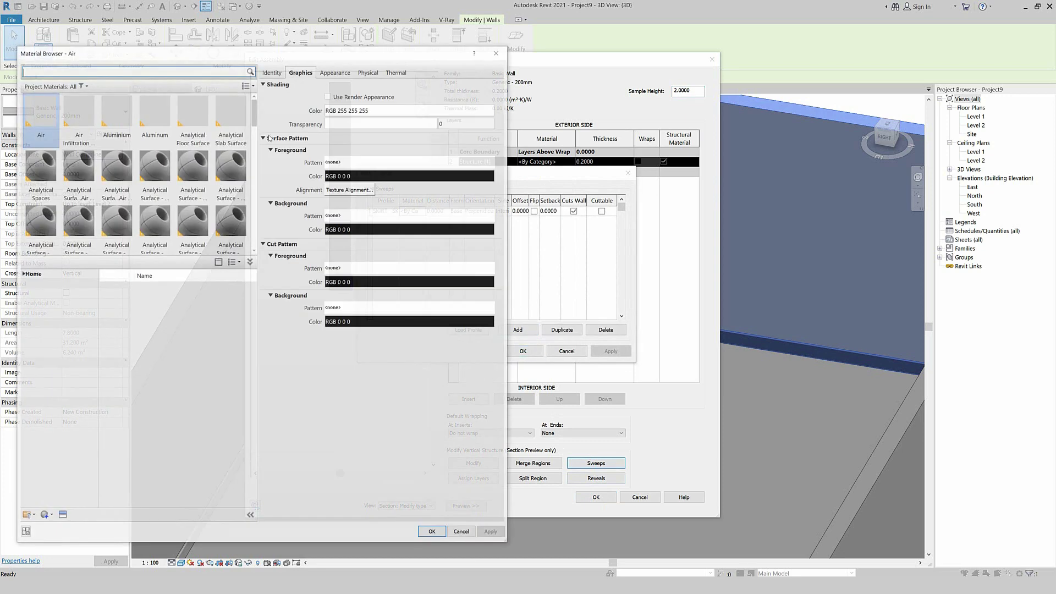
text(PLASTER)
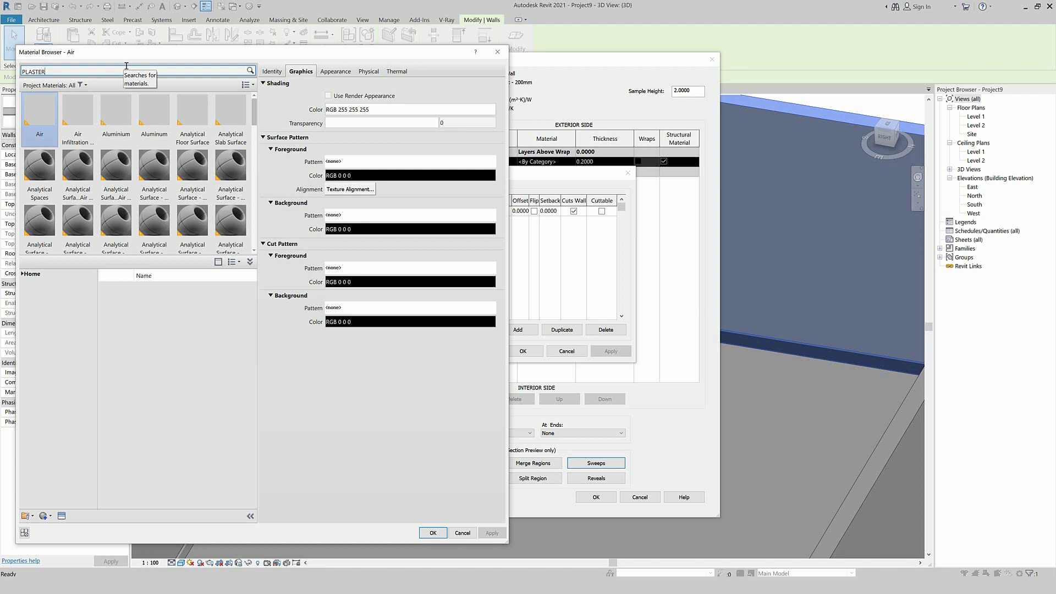
key(Return)
mouse_move(177, 335)
click(237, 407)
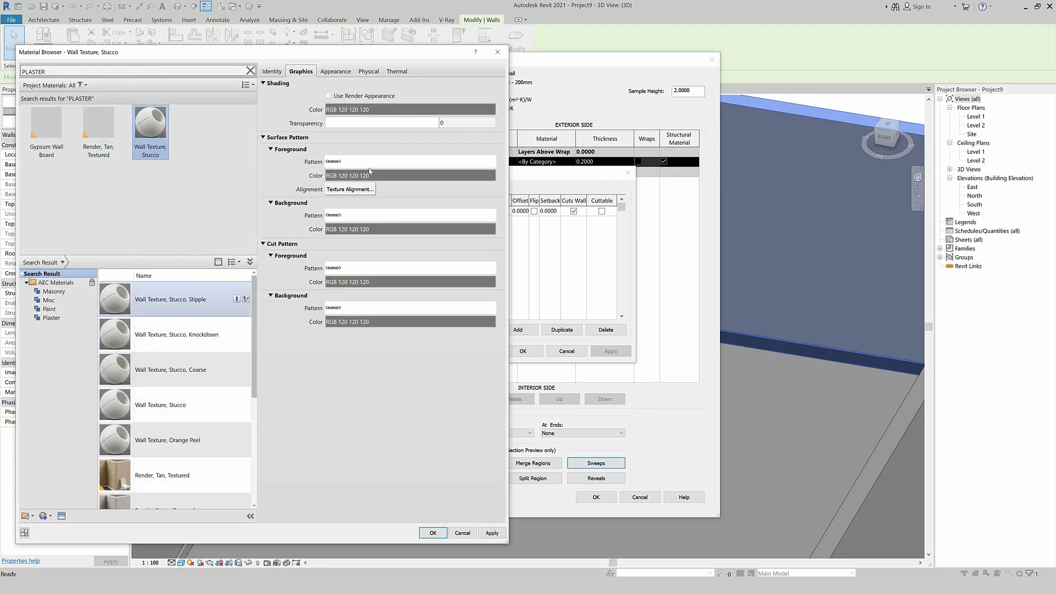
click(328, 96)
click(433, 533)
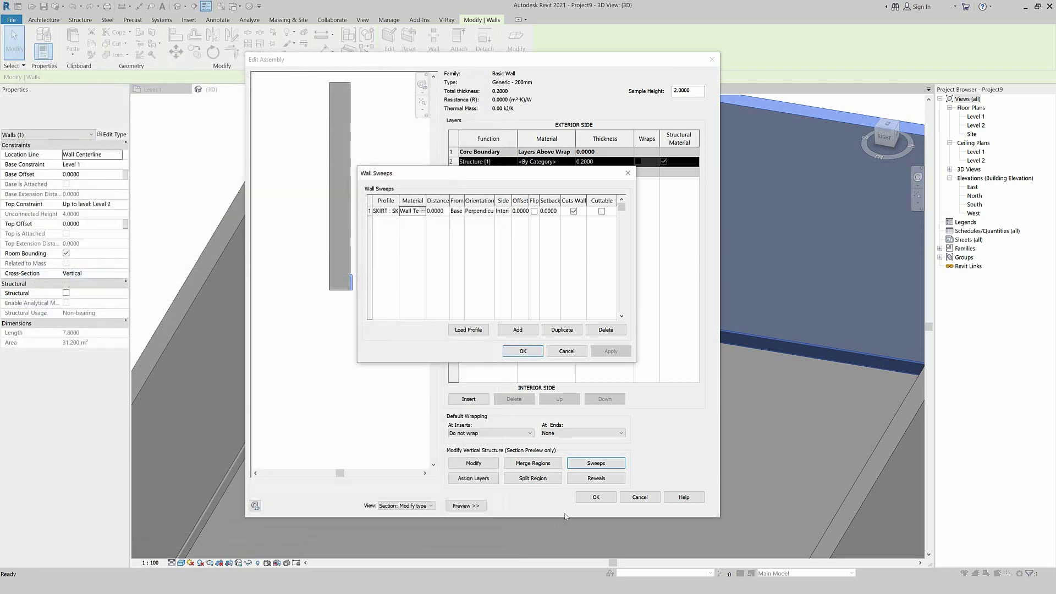
Step: Confirm all wall type dialogs and orbit the 3D view to show the whole room
click(522, 351)
click(596, 497)
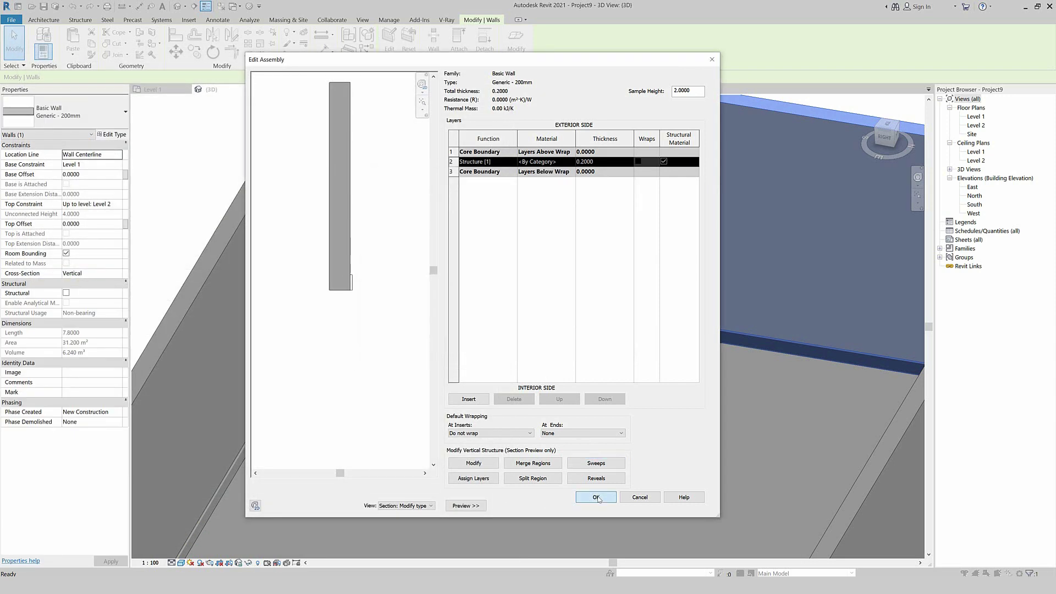
click(608, 505)
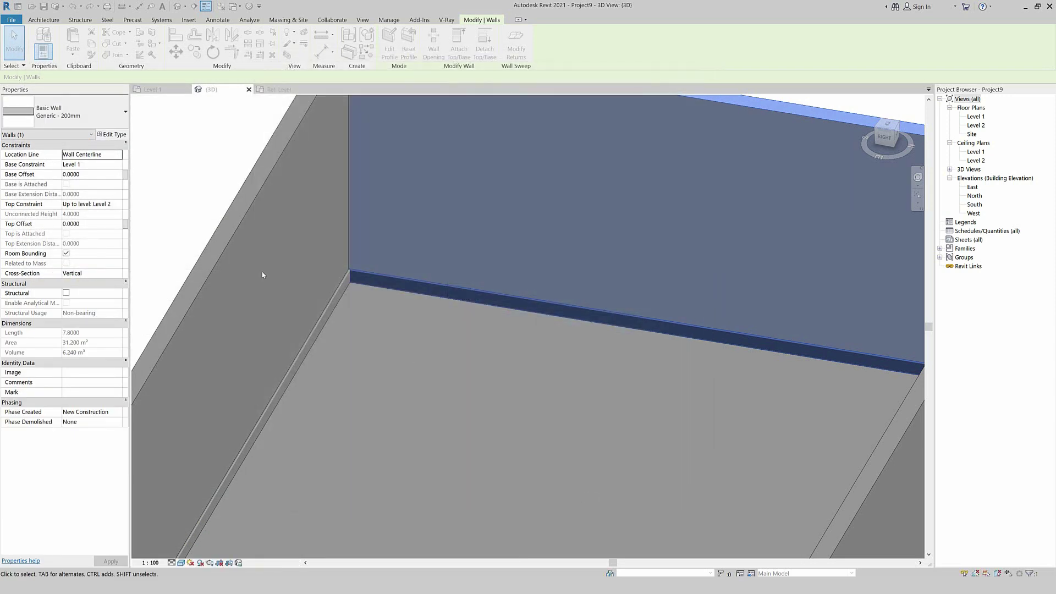
click(252, 170)
scroll(385, 248, down, 5)
shift+middle_drag(429, 292, 464, 292)
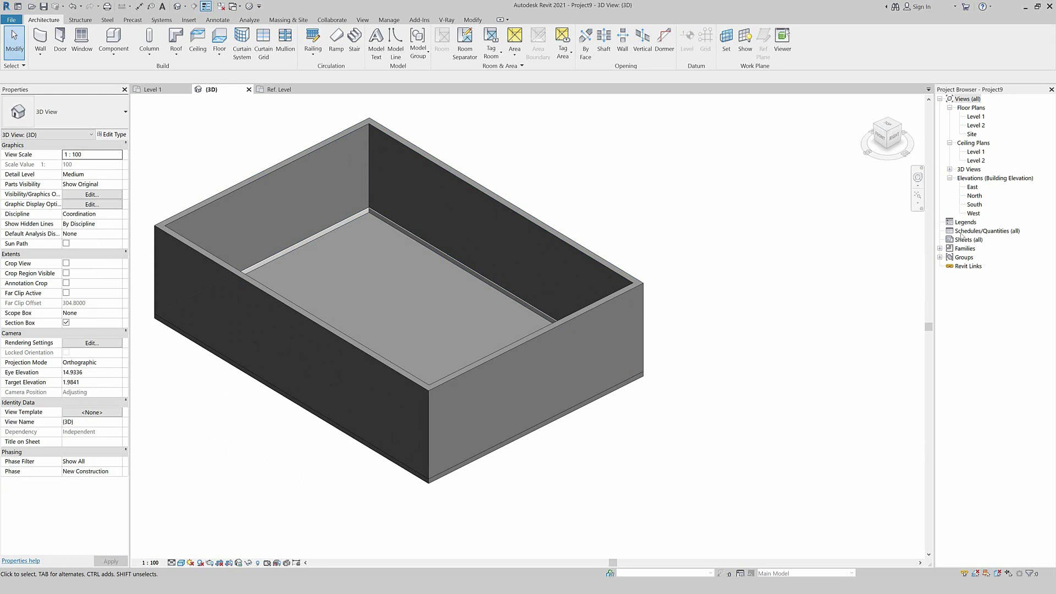
click(973, 231)
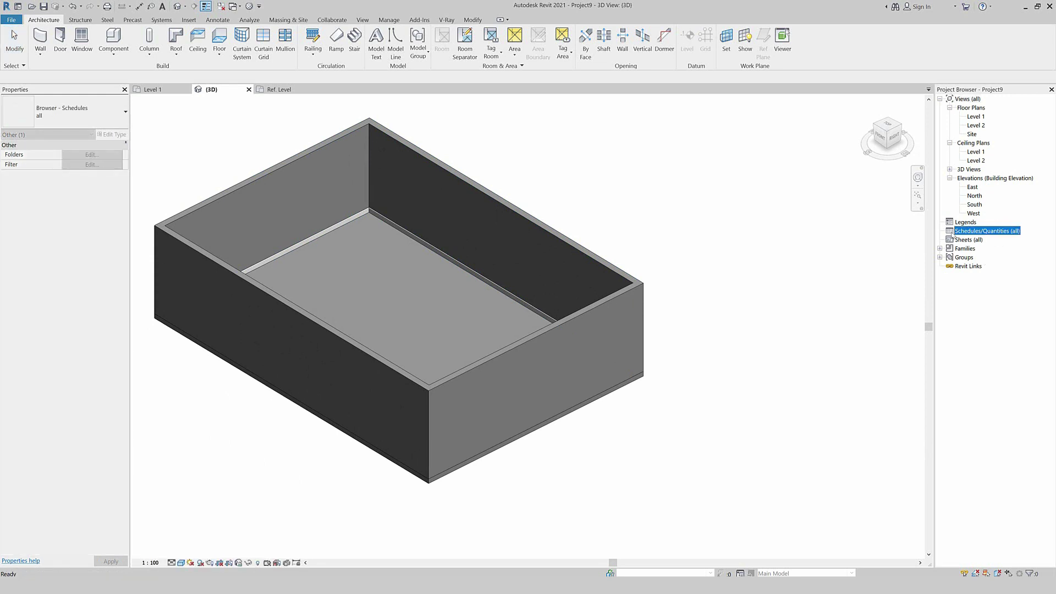
Step: Start a new schedule and choose the Walls > Wall Sweeps category
right_click(983, 232)
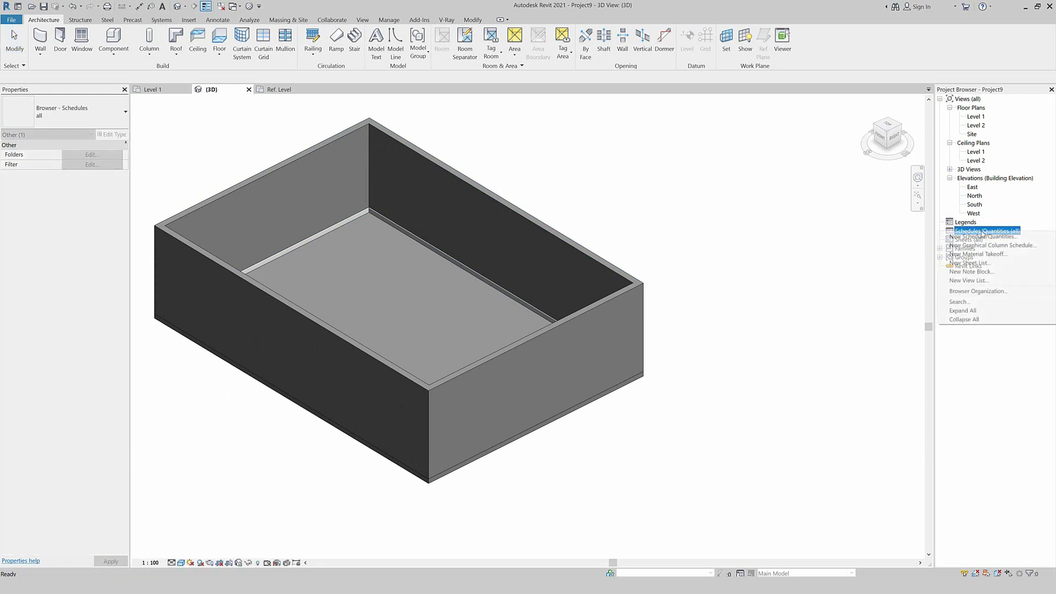
click(983, 237)
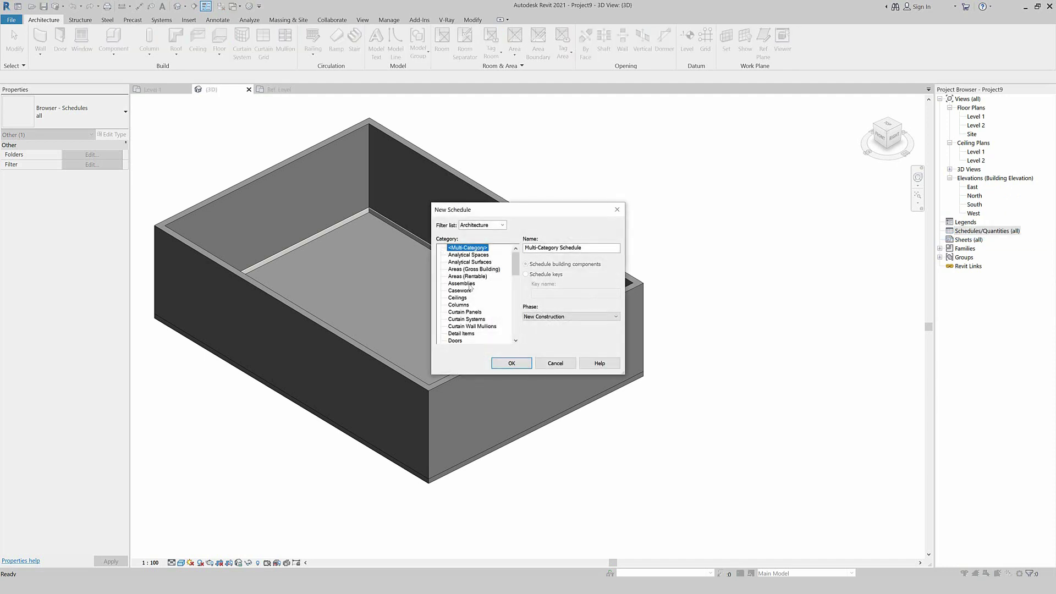
click(455, 290)
key(w)
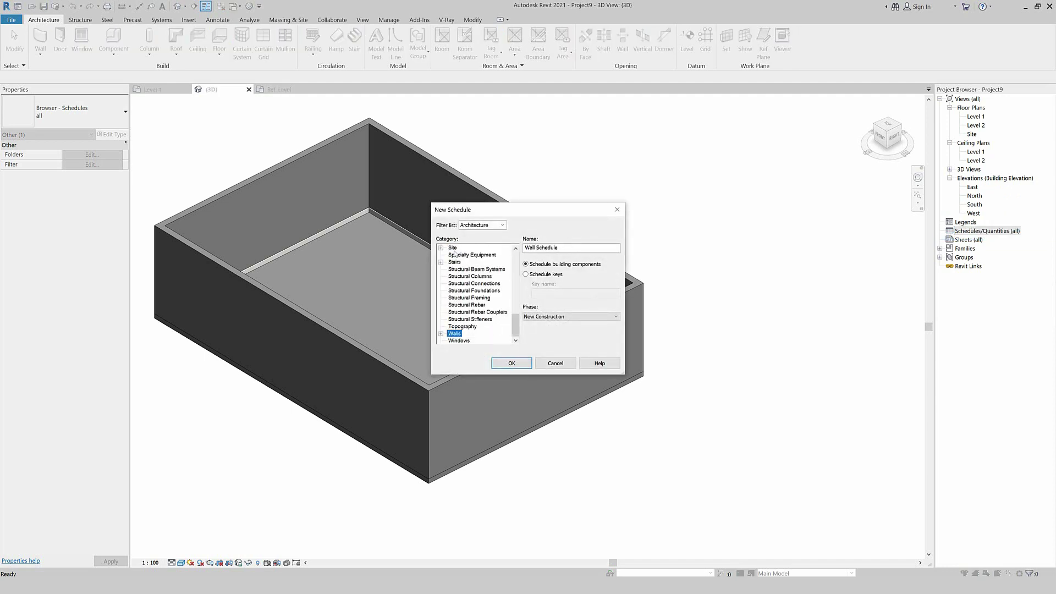
click(441, 333)
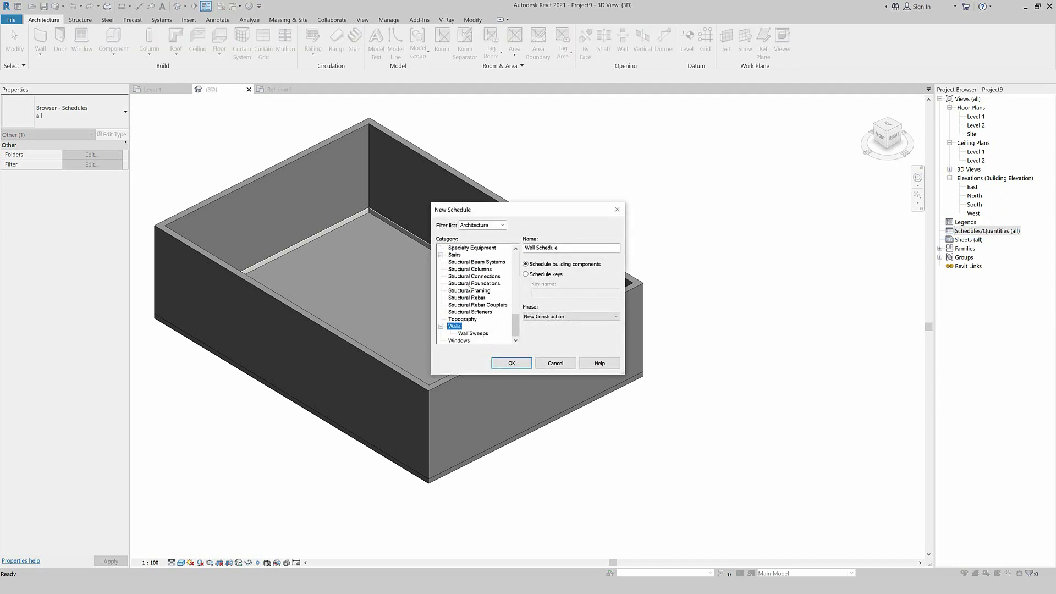
click(474, 334)
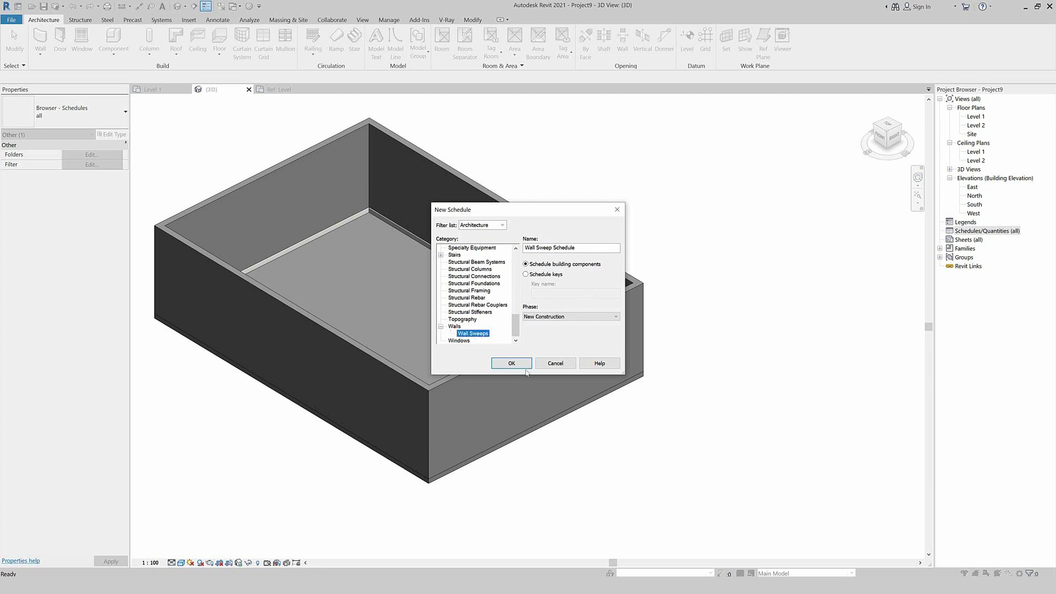
Step: Name the schedule Wall SKIRTS and create it
click(558, 247)
drag(576, 248, 539, 250)
text(s)
drag(556, 247, 545, 247)
click(511, 364)
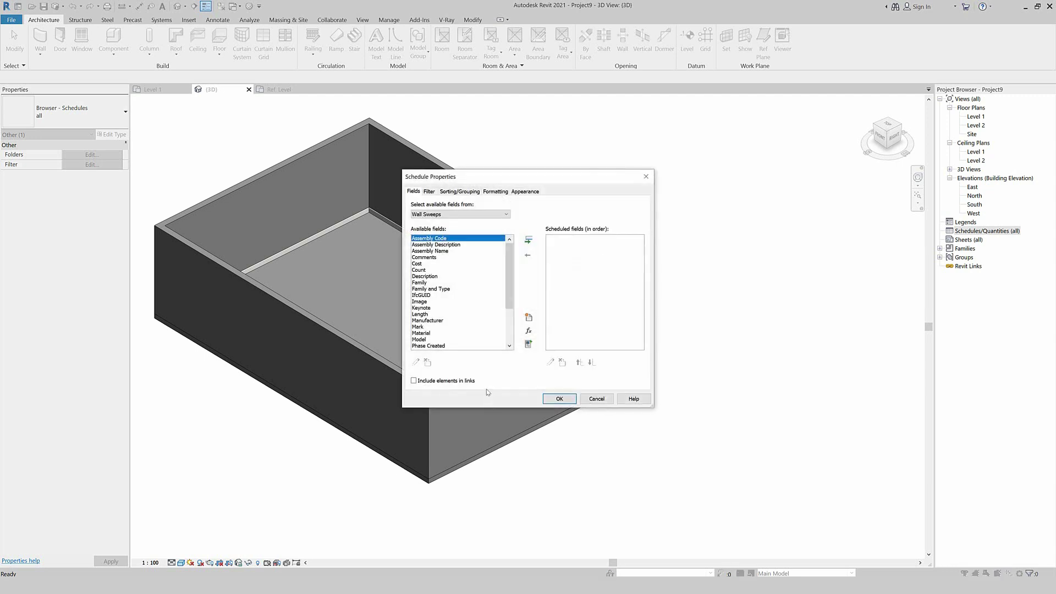
Step: Add the Length, Type and Profile fields as schedule columns
click(431, 247)
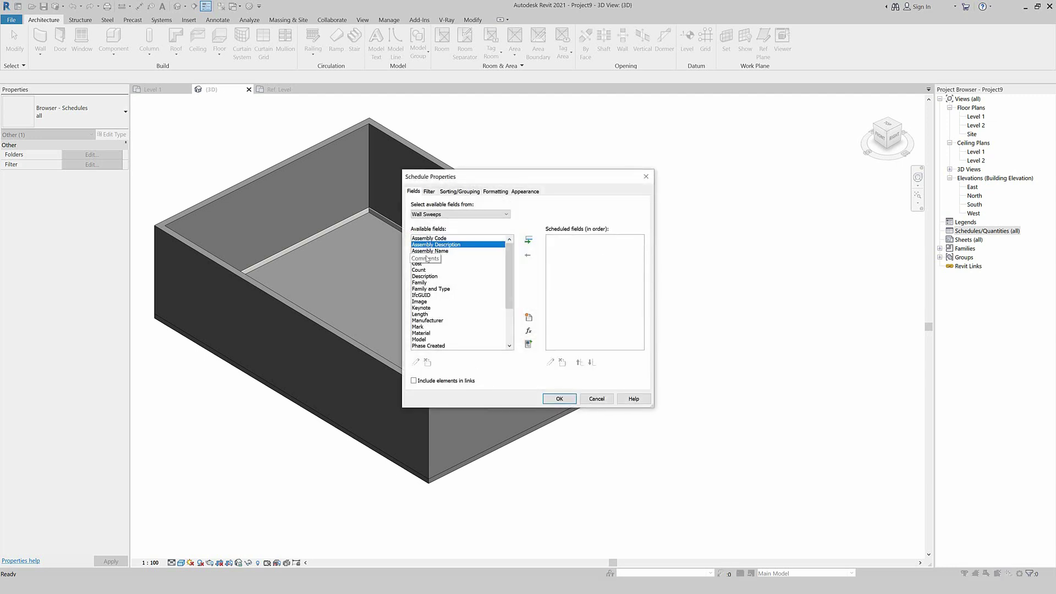
key(l)
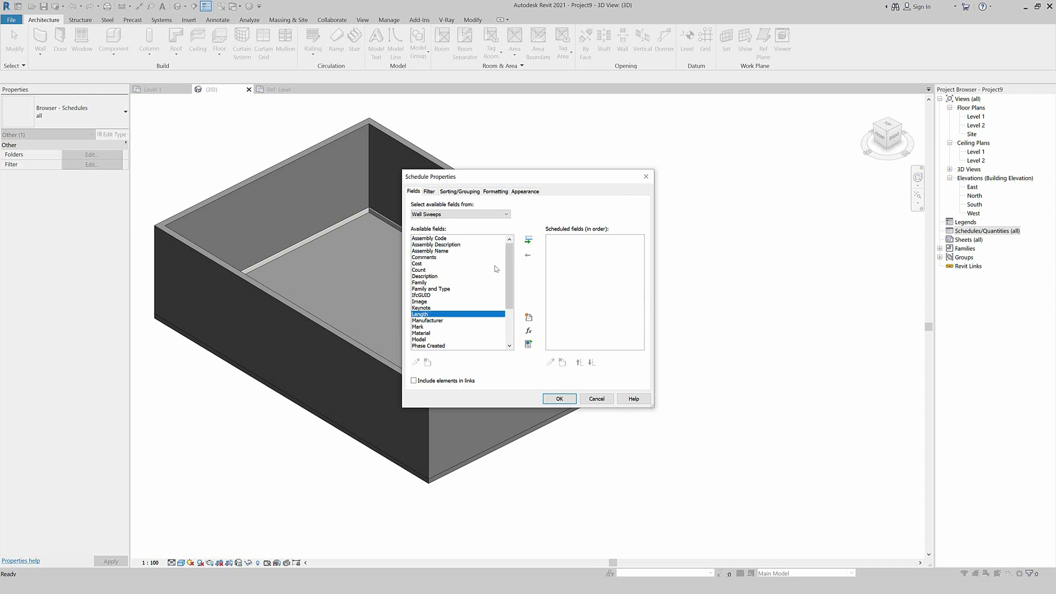
click(529, 240)
click(431, 251)
scroll(434, 256, down, 1)
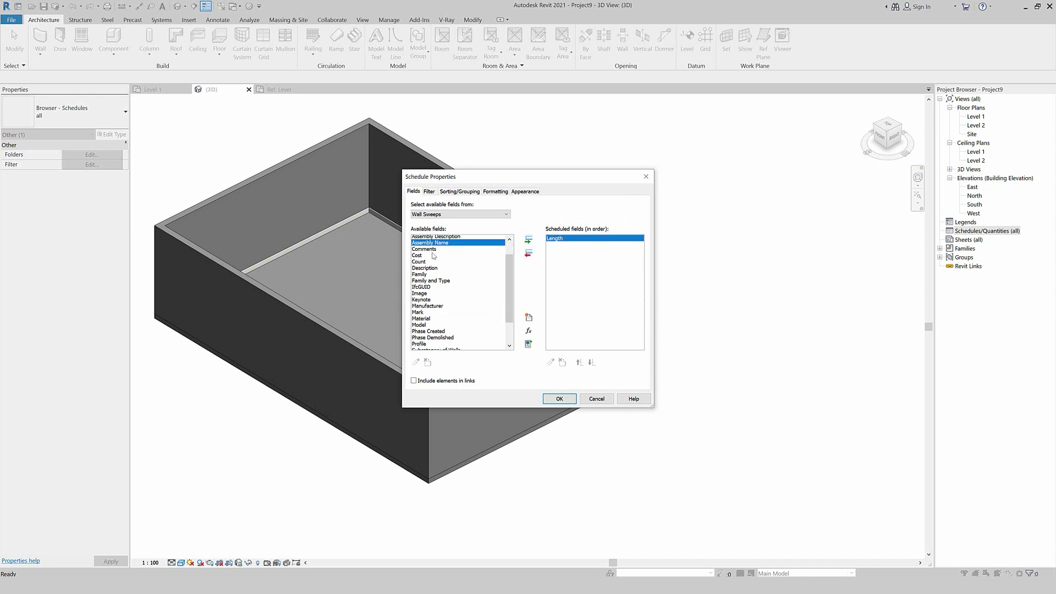
key(t)
click(528, 240)
click(434, 283)
click(466, 322)
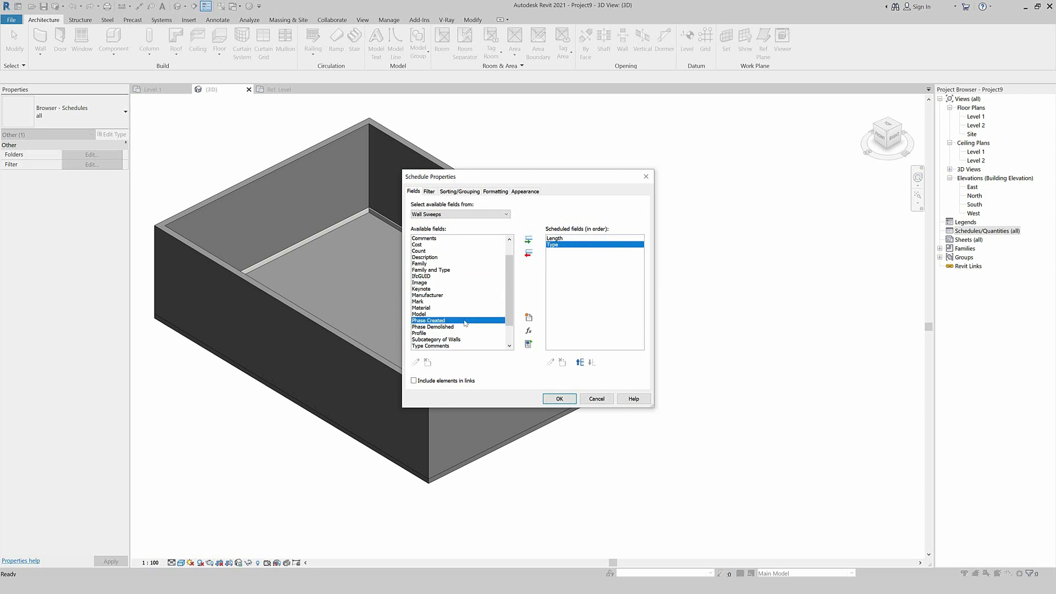
click(420, 333)
click(528, 240)
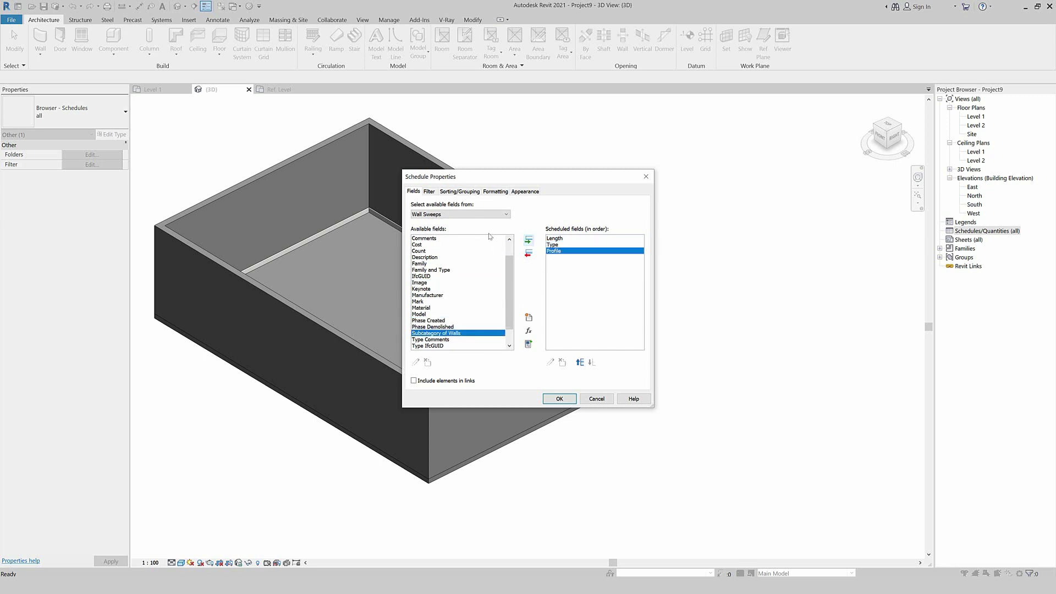
Step: Sort the schedule by Type, total the Length column, enable grand totals and create it
click(461, 192)
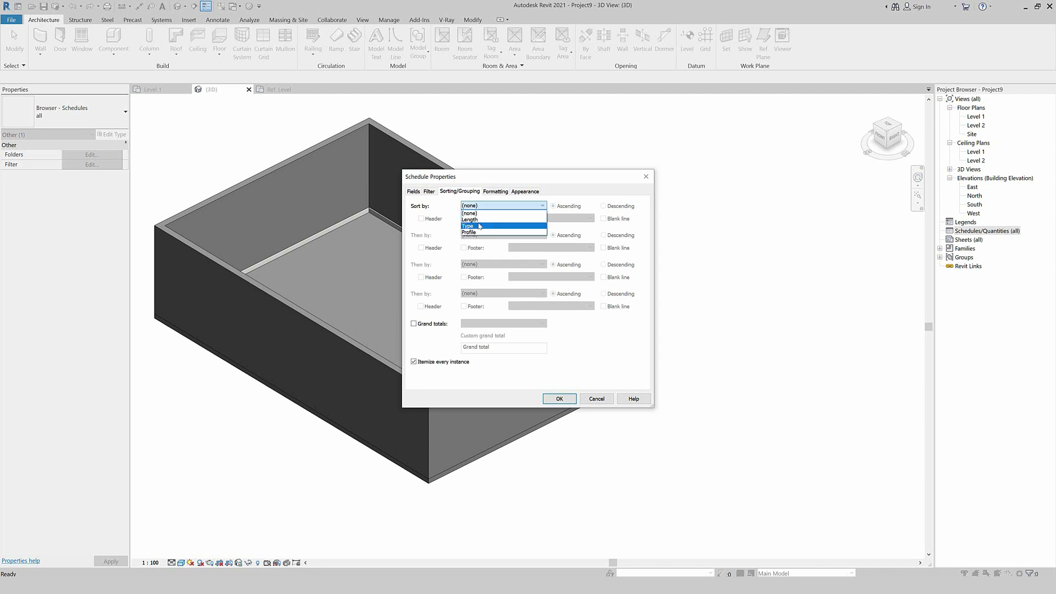
click(479, 226)
click(495, 191)
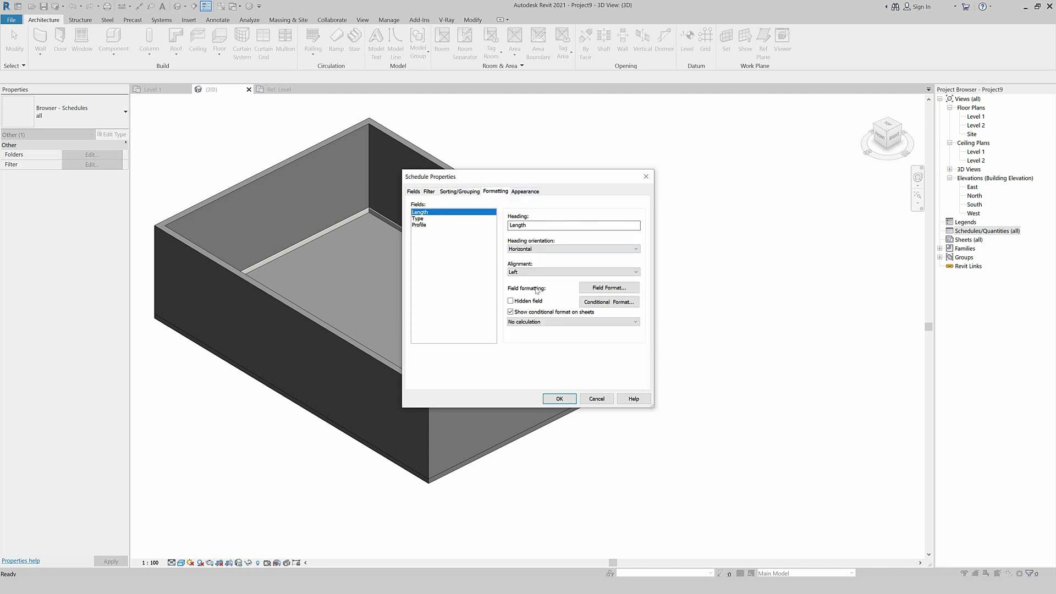
click(427, 218)
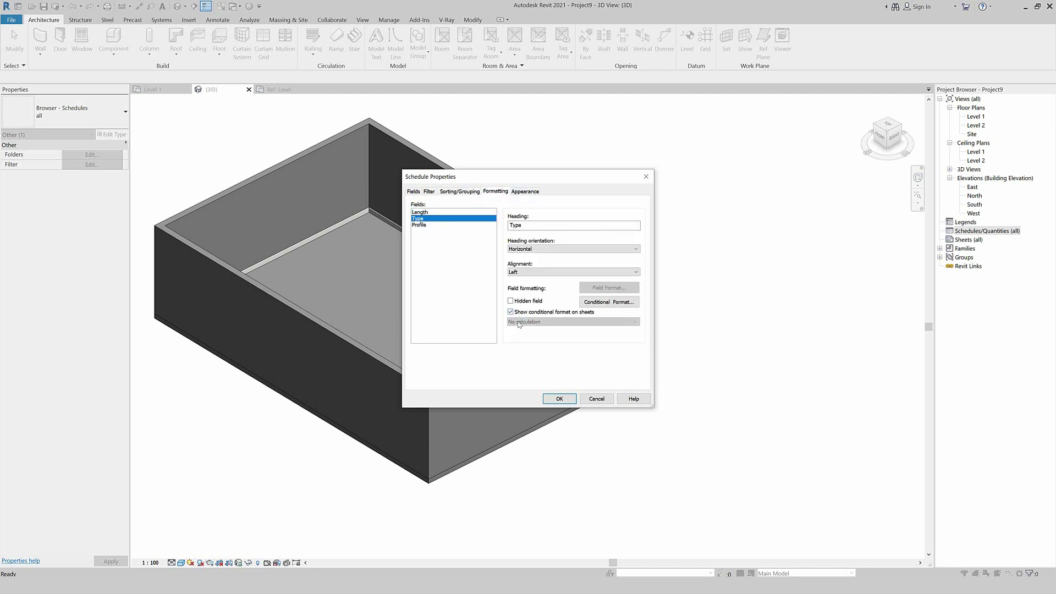
click(435, 213)
click(548, 321)
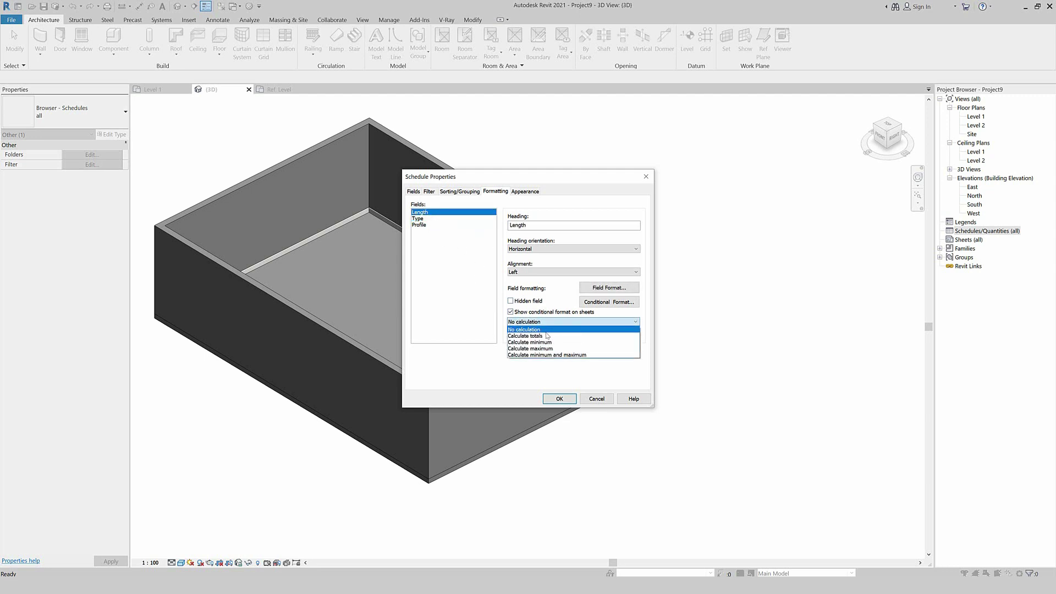
click(548, 335)
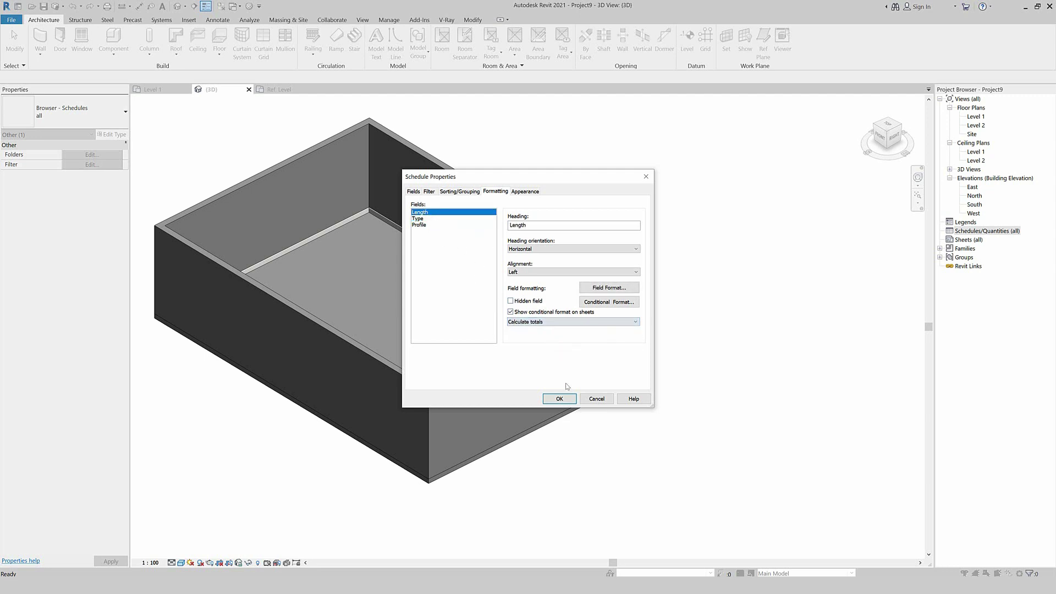
click(455, 192)
click(414, 324)
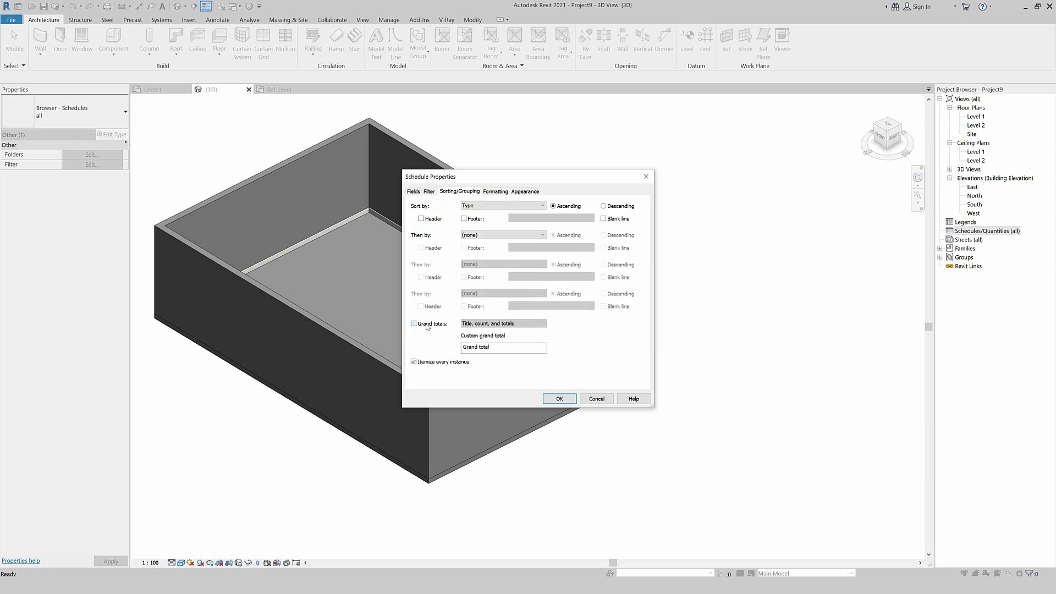
click(560, 399)
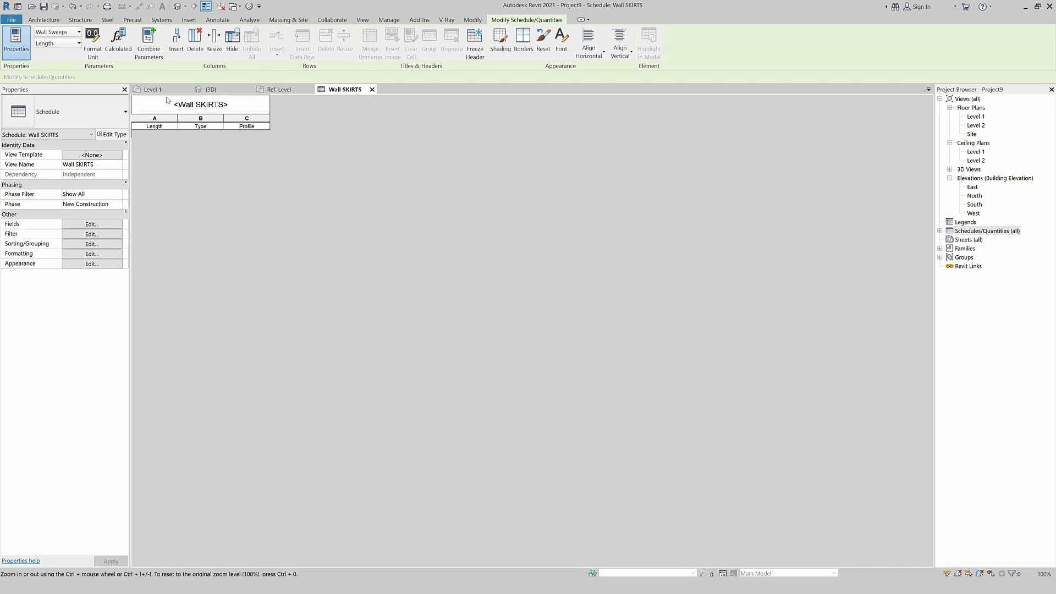
click(221, 96)
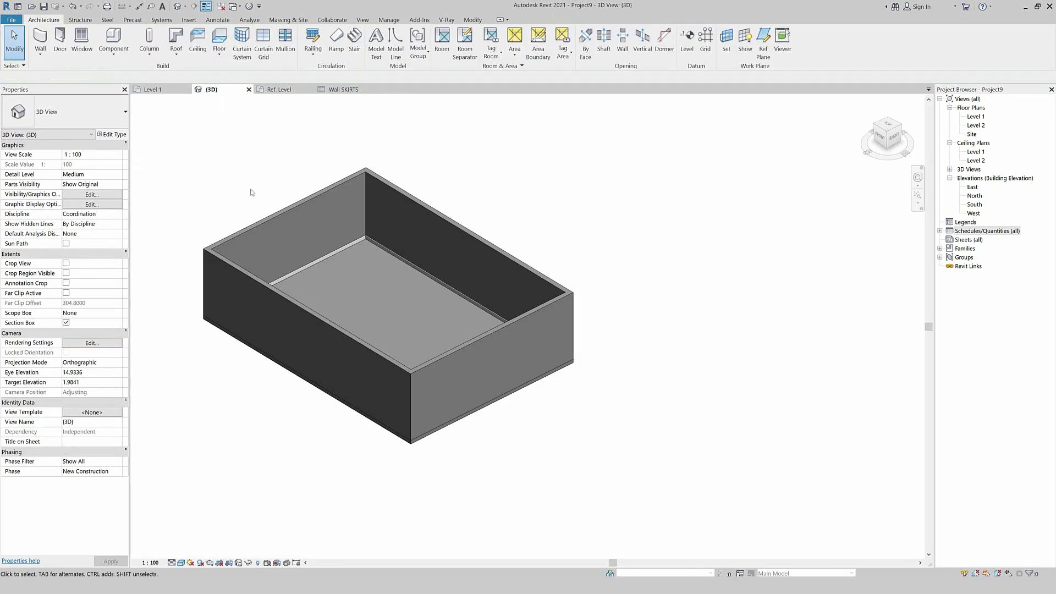
Step: Remove the SKIRT sweep from the Generic - 200mm wall type and close its settings
click(266, 223)
click(112, 135)
click(635, 157)
click(596, 463)
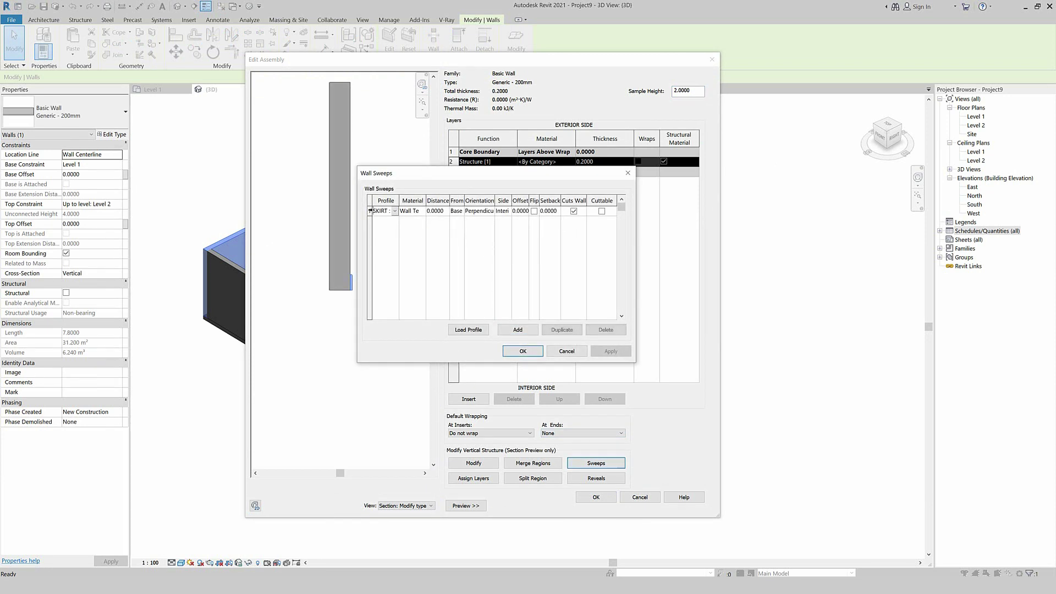
click(370, 212)
click(607, 330)
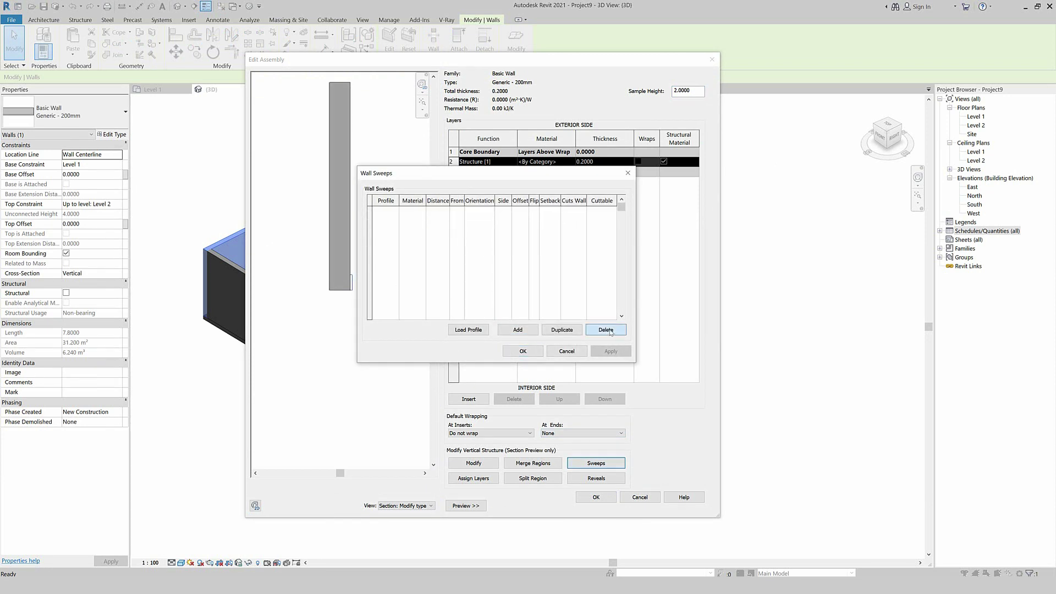
click(523, 351)
click(596, 497)
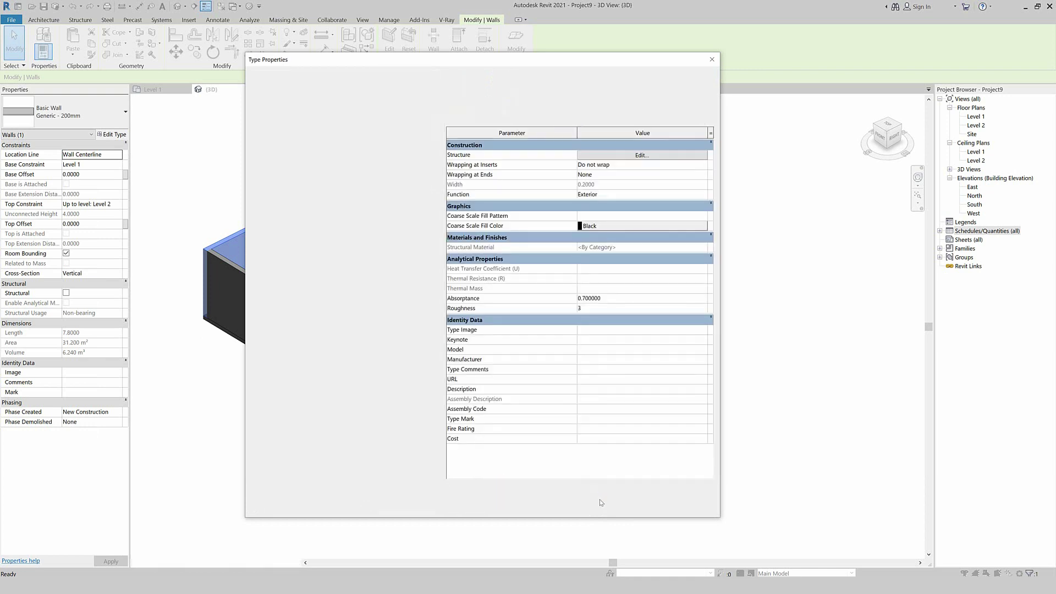
click(605, 506)
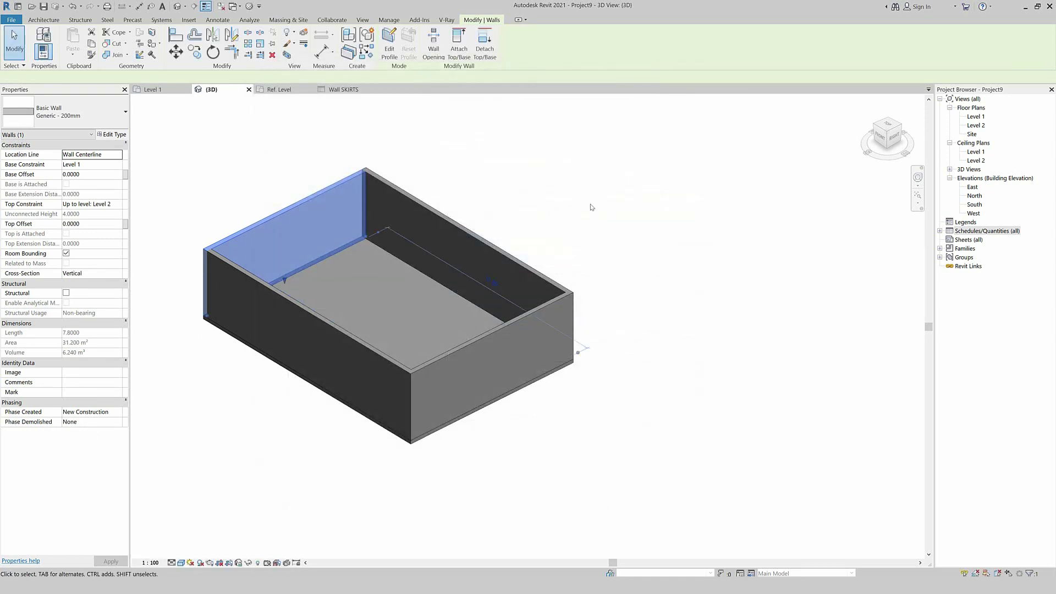
click(591, 207)
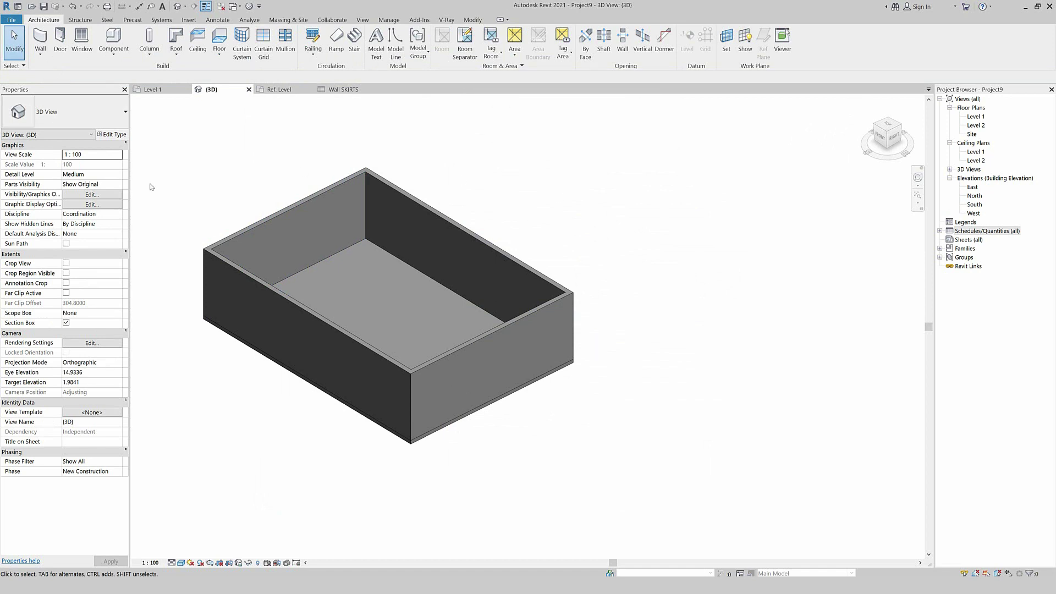
Step: Place a Cornice wall sweep along the back-left wall's base and select it
click(43, 54)
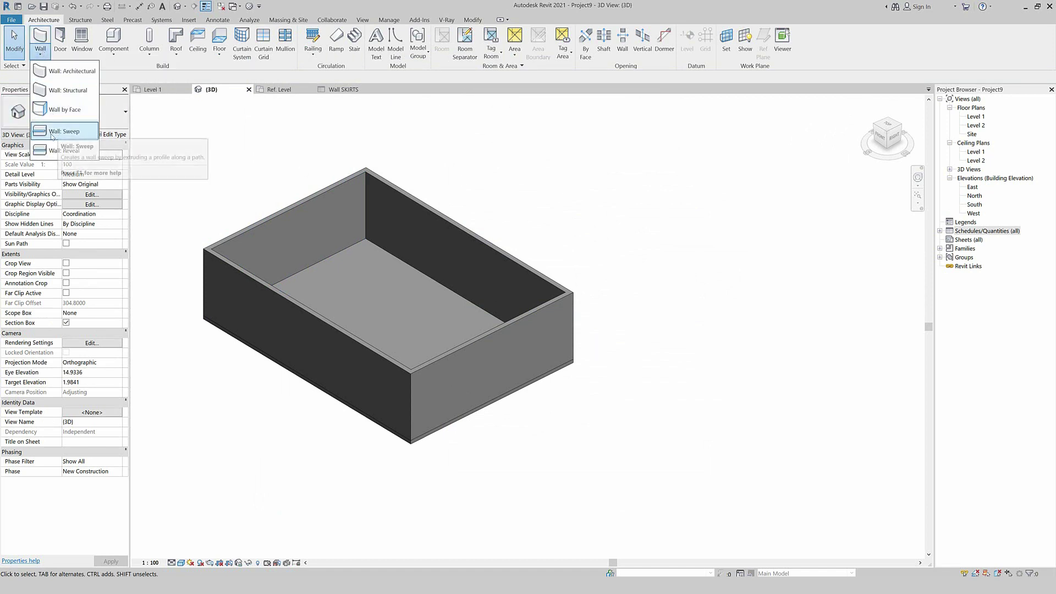
click(74, 134)
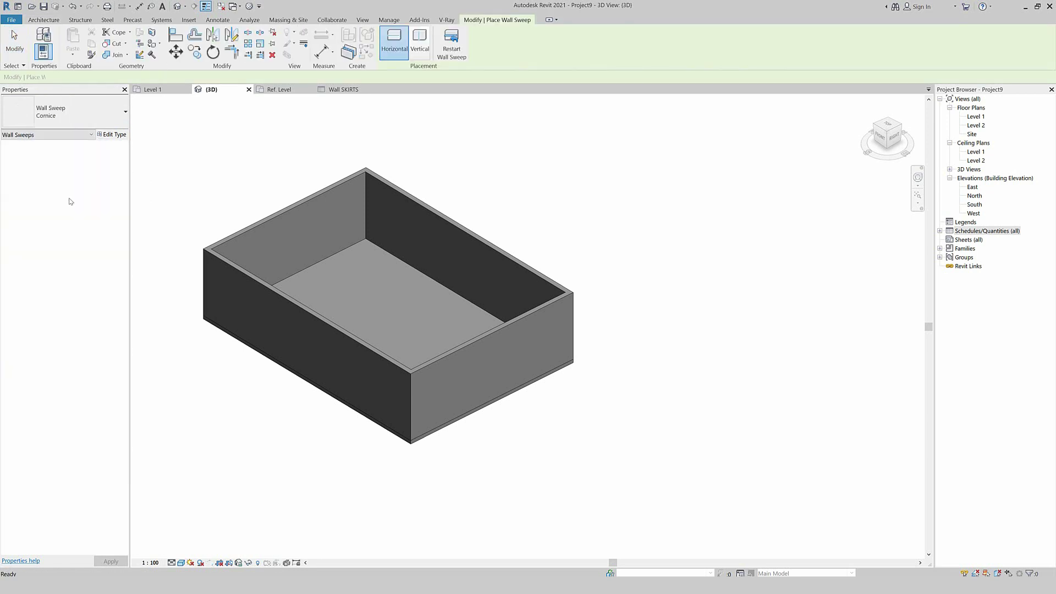
click(37, 20)
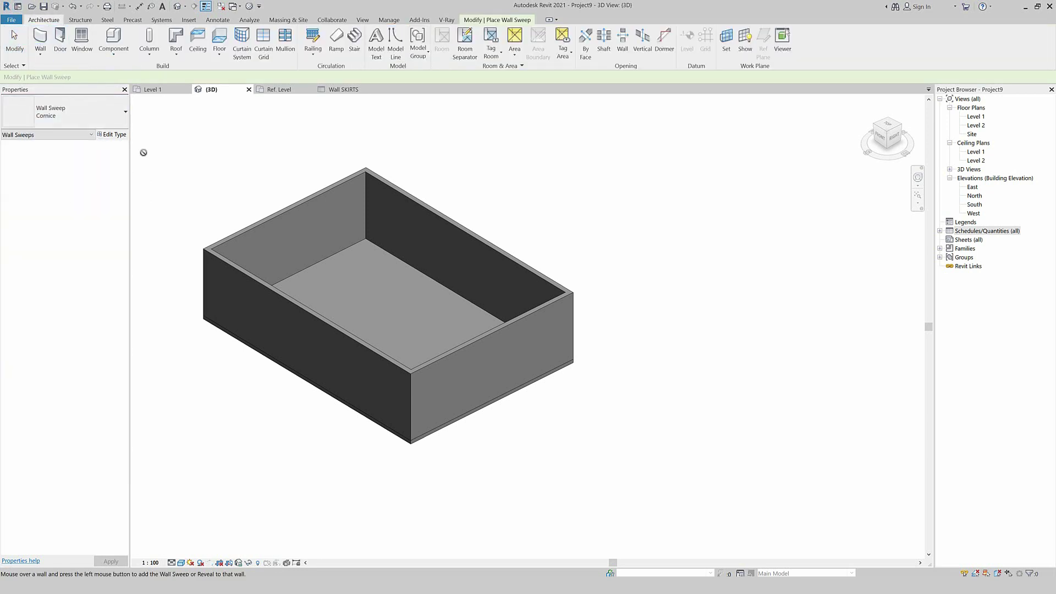
click(40, 52)
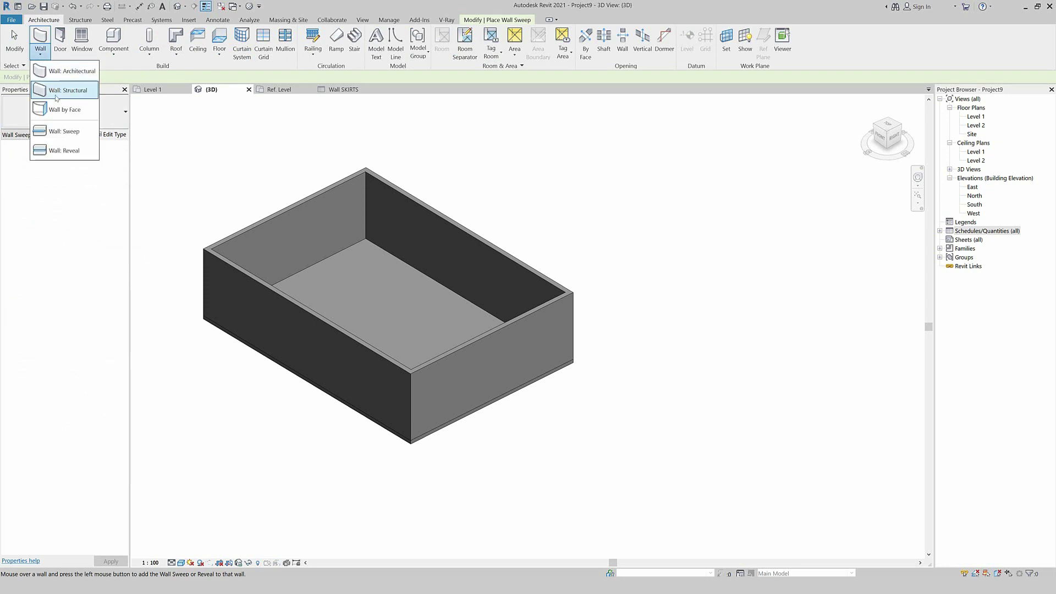
click(66, 136)
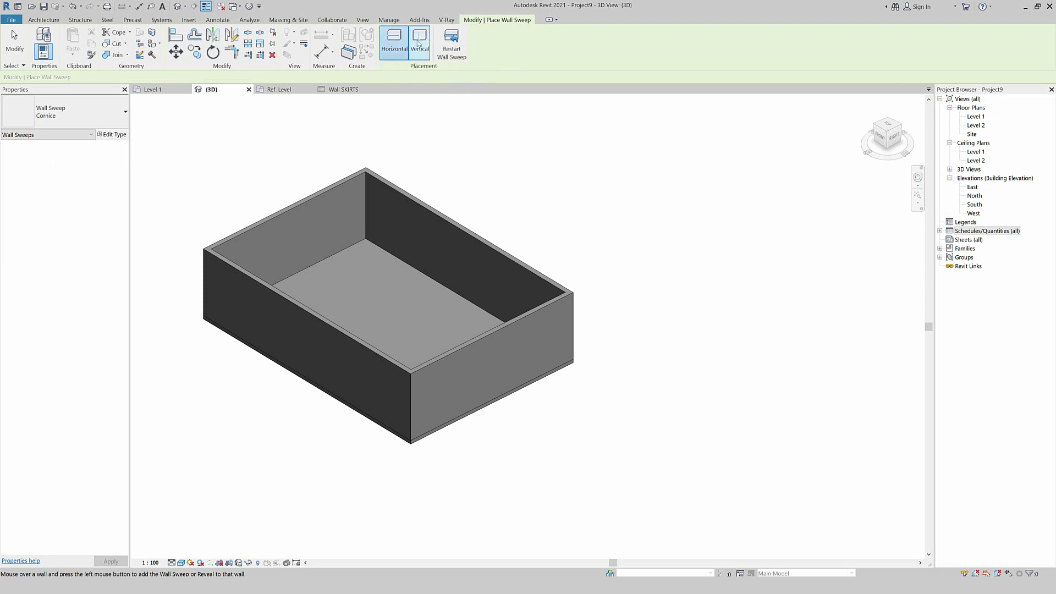
click(341, 251)
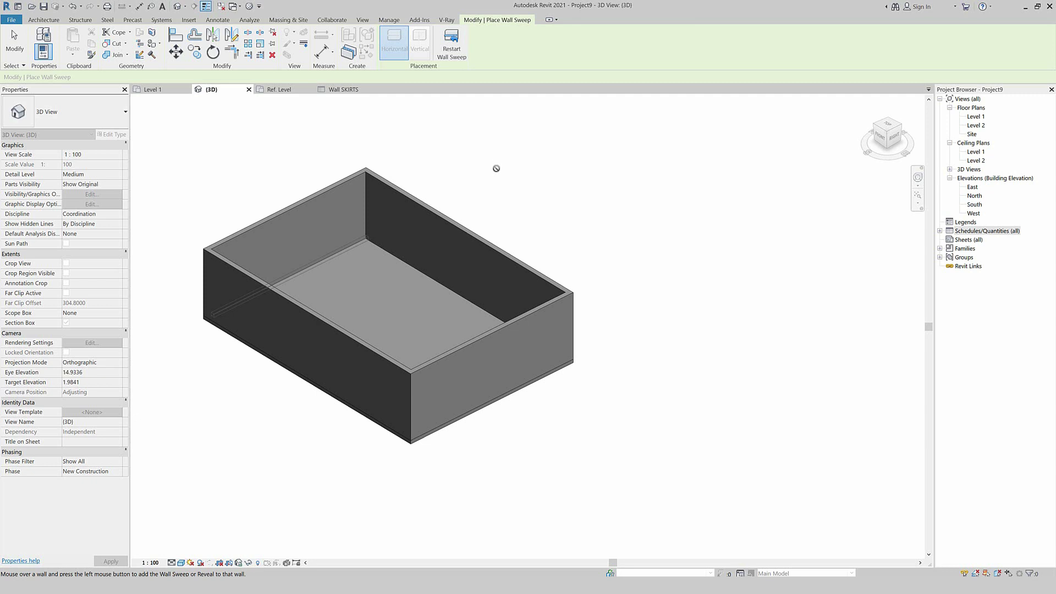
key(Escape)
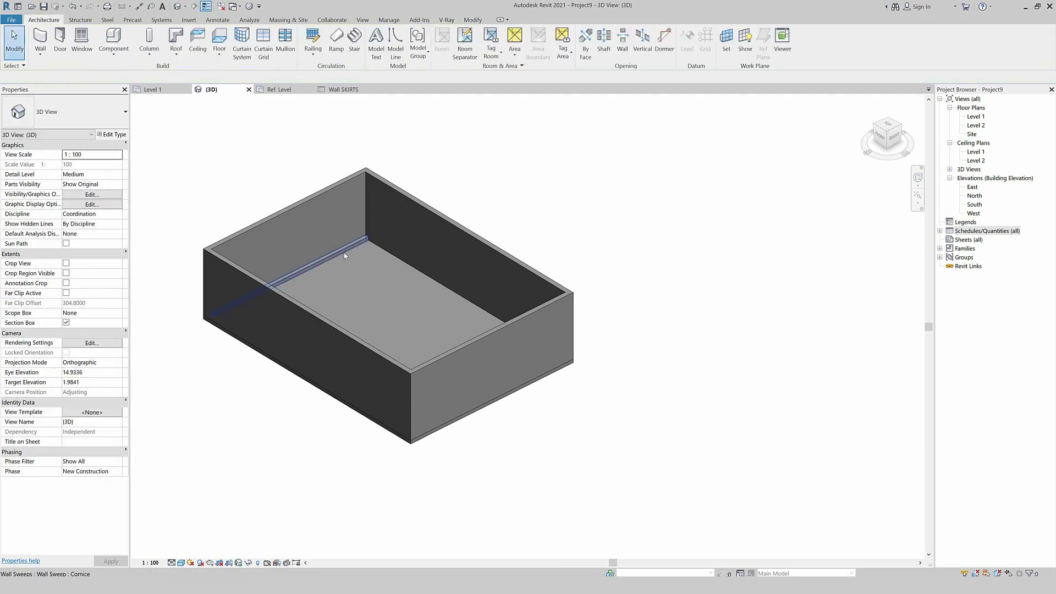
click(345, 256)
click(113, 134)
Step: Duplicate the Cornice sweep type as '2' using the SKIRT profile
click(591, 96)
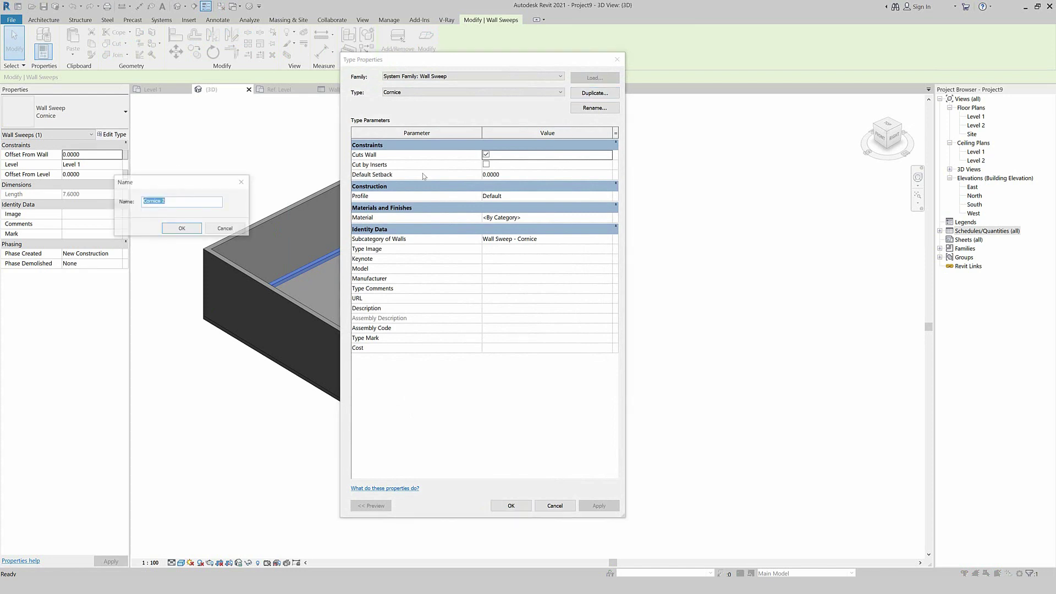
text(2)
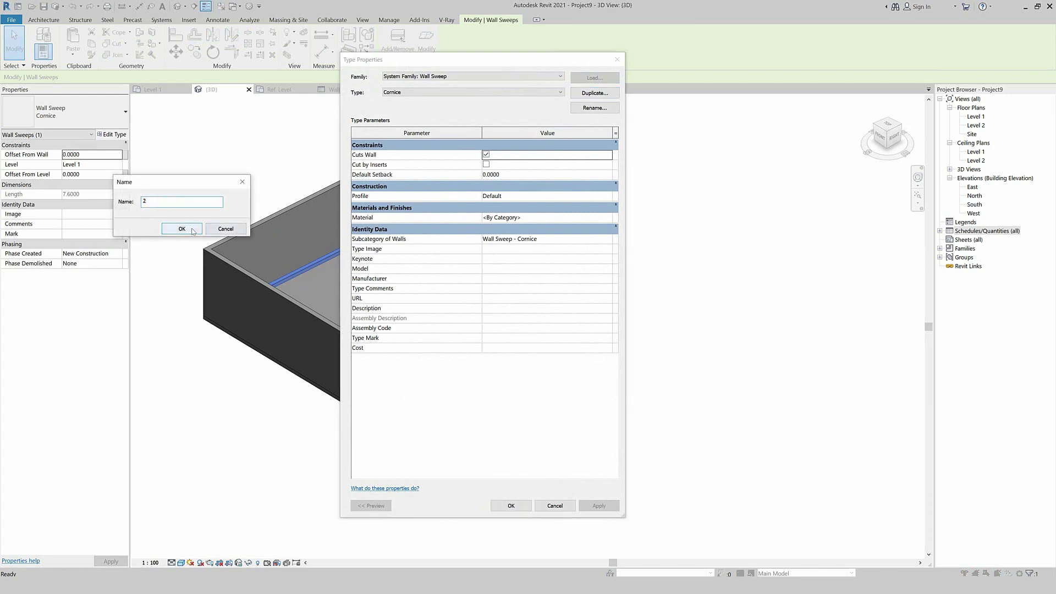
click(182, 229)
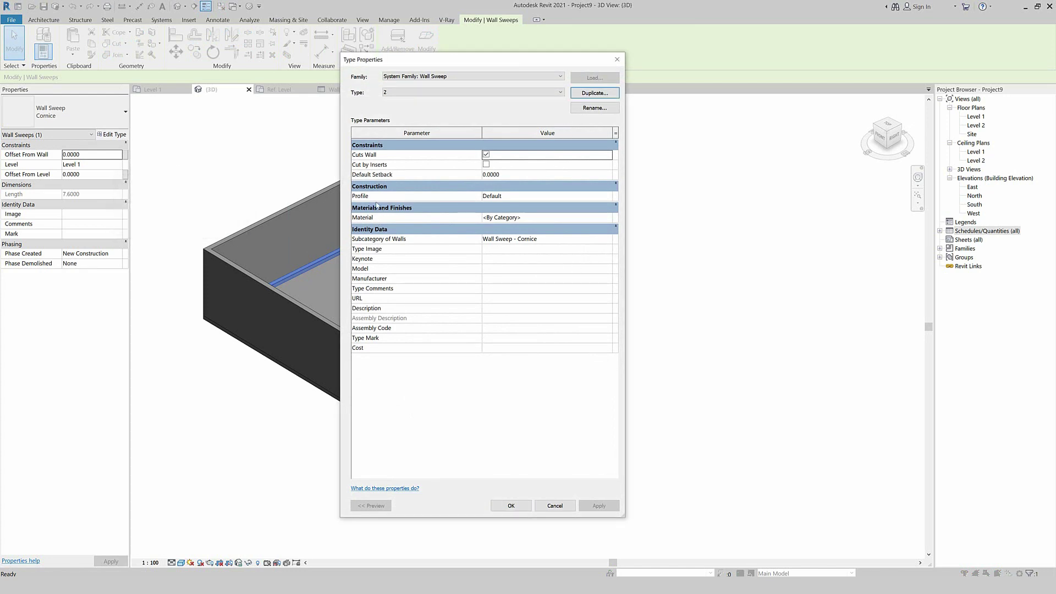
click(609, 197)
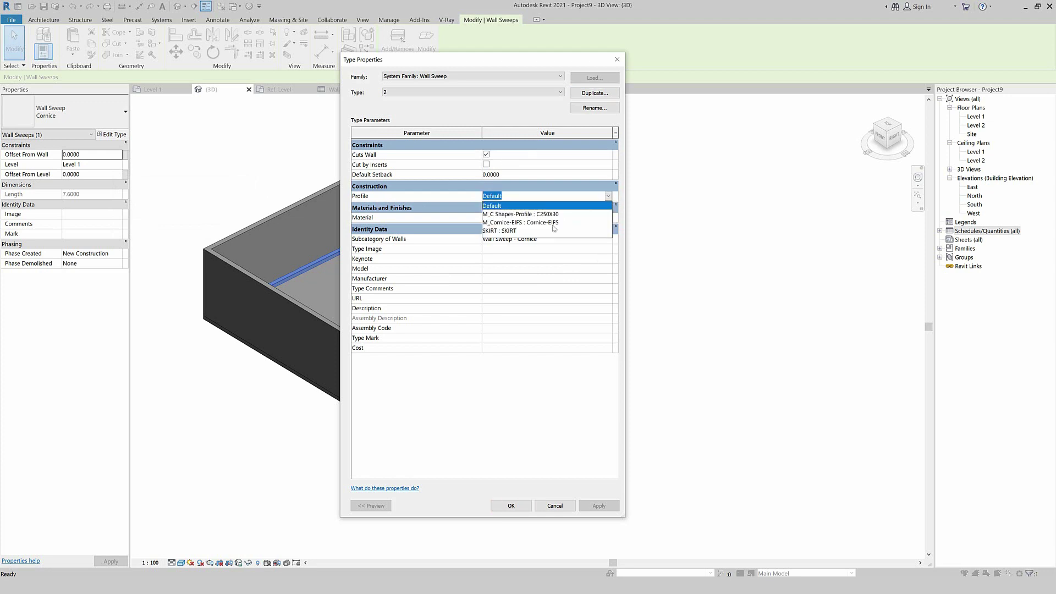
click(489, 230)
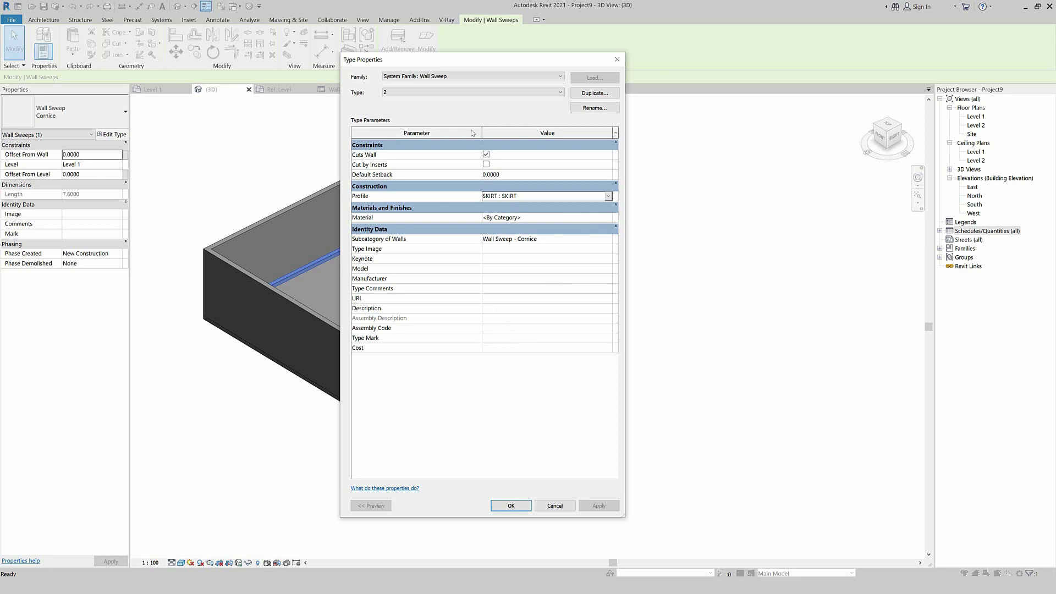
click(511, 506)
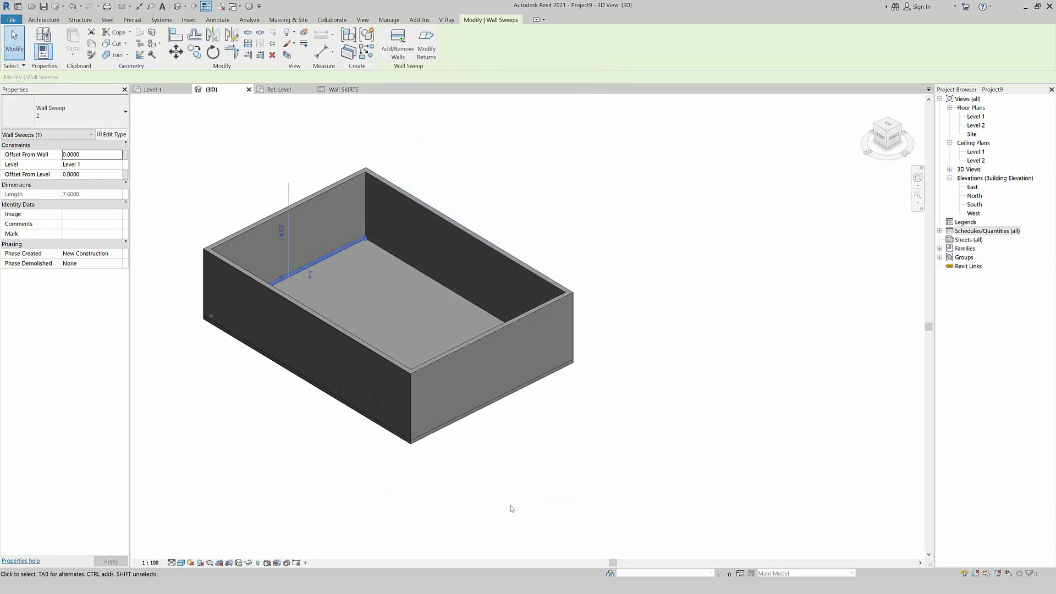
Step: Set sweep type 2's material to Wall Texture, Stucco
scroll(330, 236, up, 5)
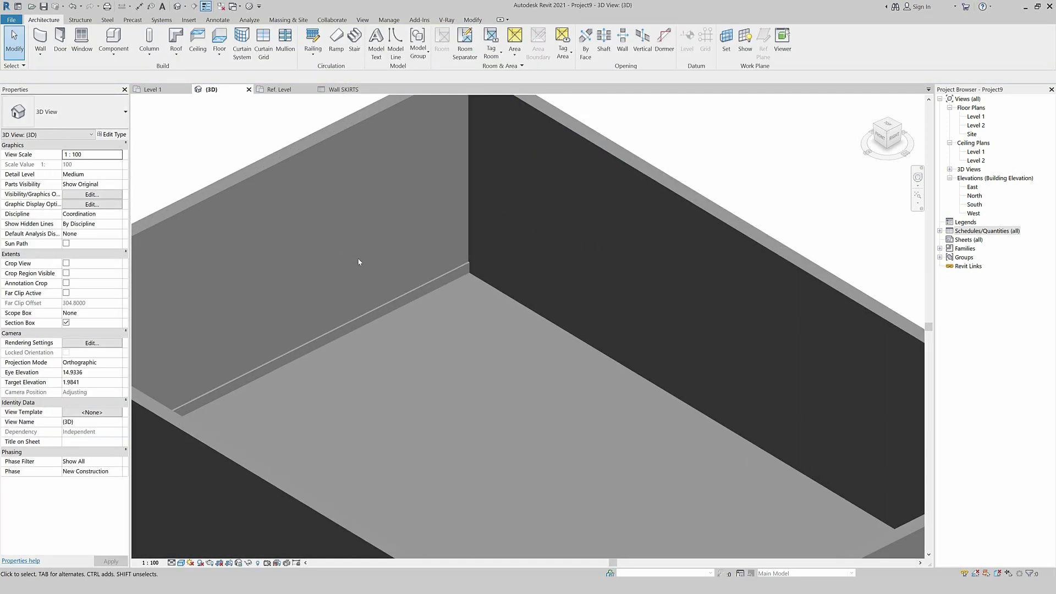
click(449, 281)
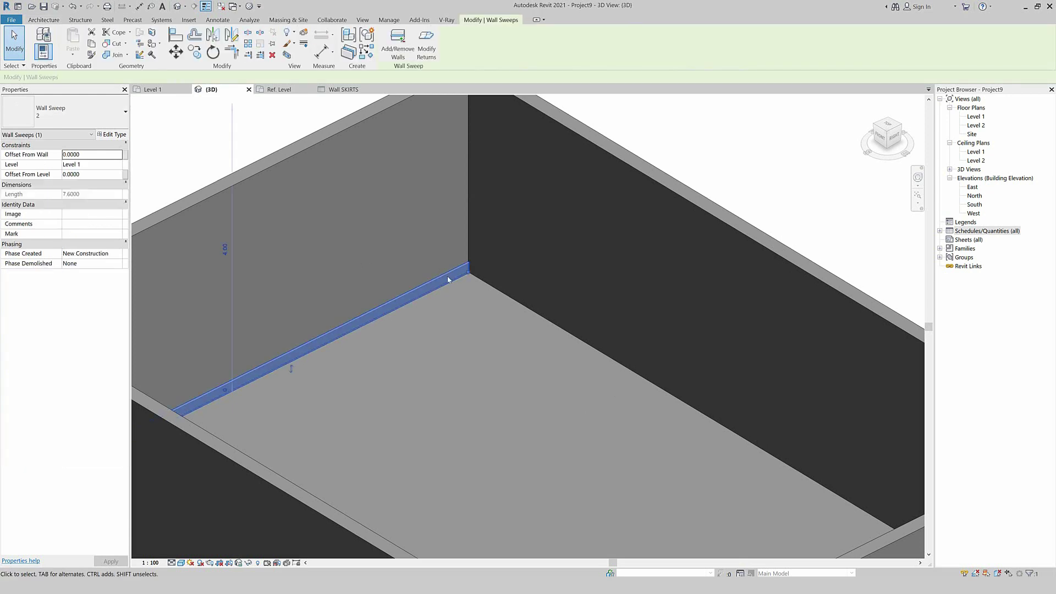
scroll(225, 173, down, 2)
click(109, 144)
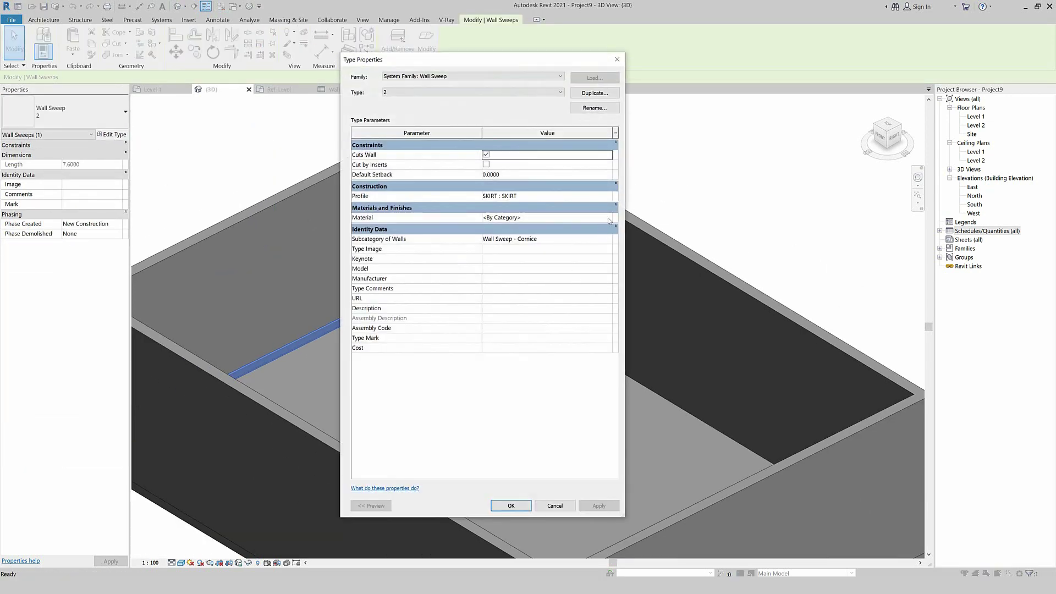
click(609, 218)
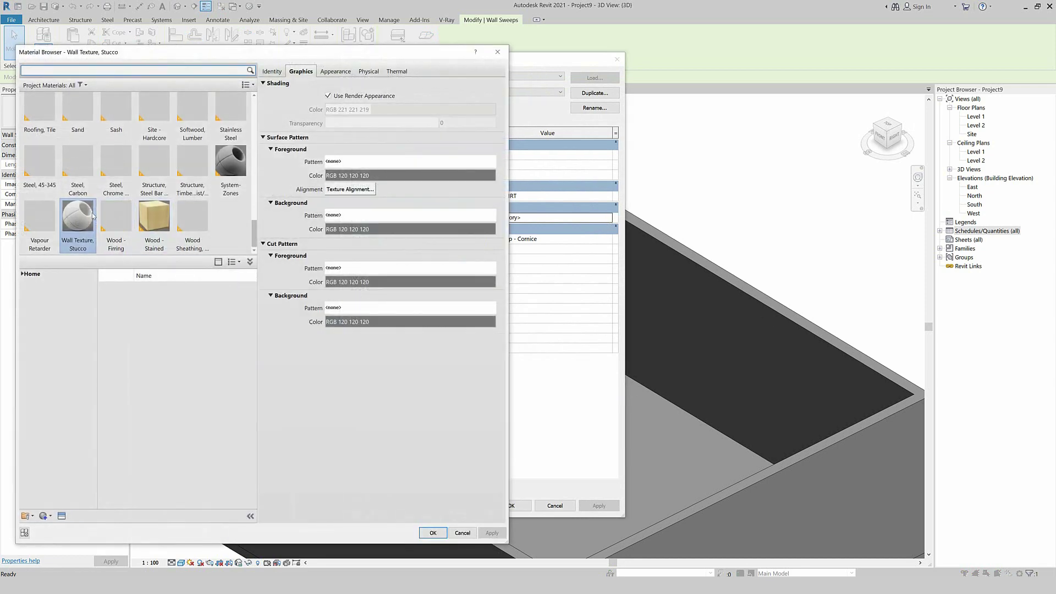
click(434, 534)
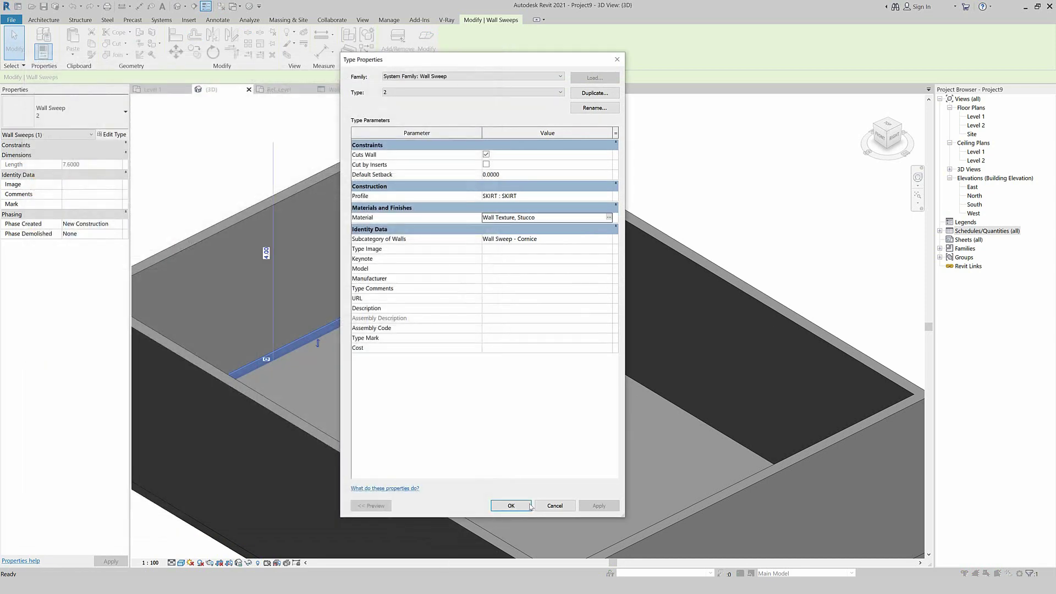
click(511, 506)
key(Escape)
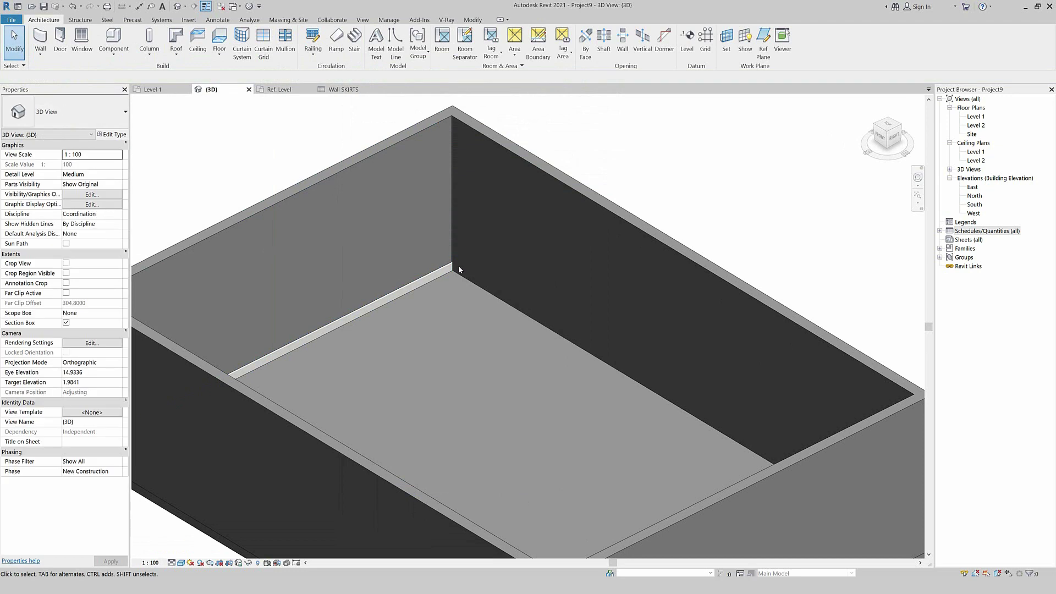
Step: Add a second wall sweep along the back-right wall's base and make it type 2
scroll(492, 348, down, 2)
click(40, 54)
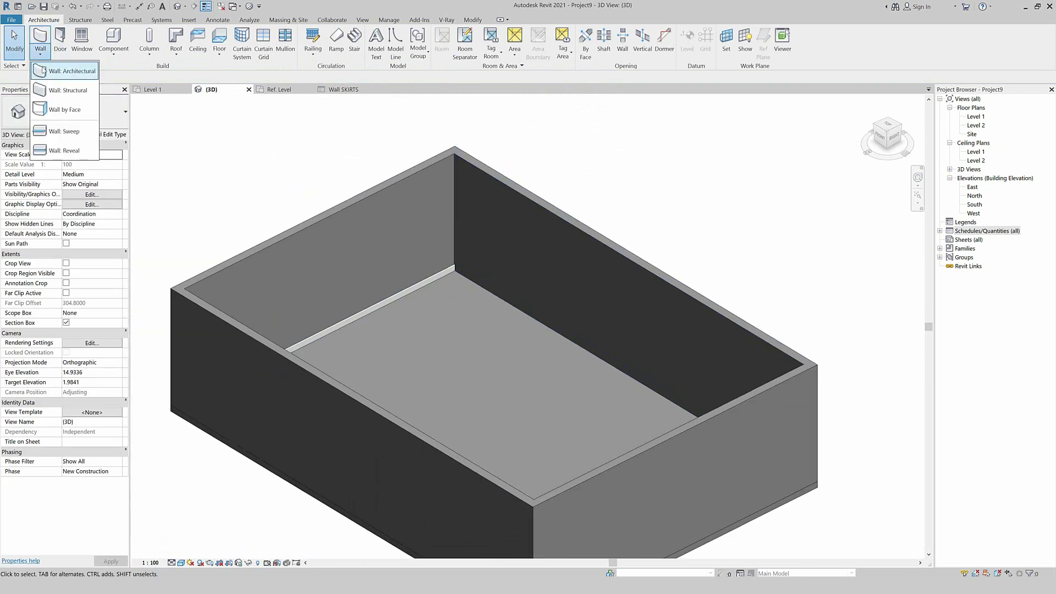
click(66, 131)
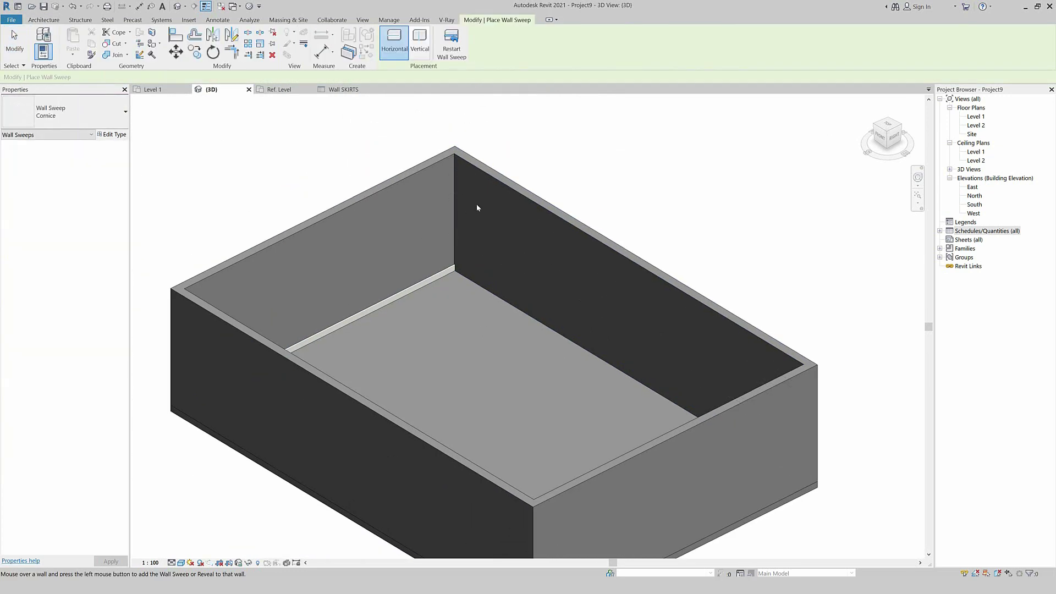
click(502, 299)
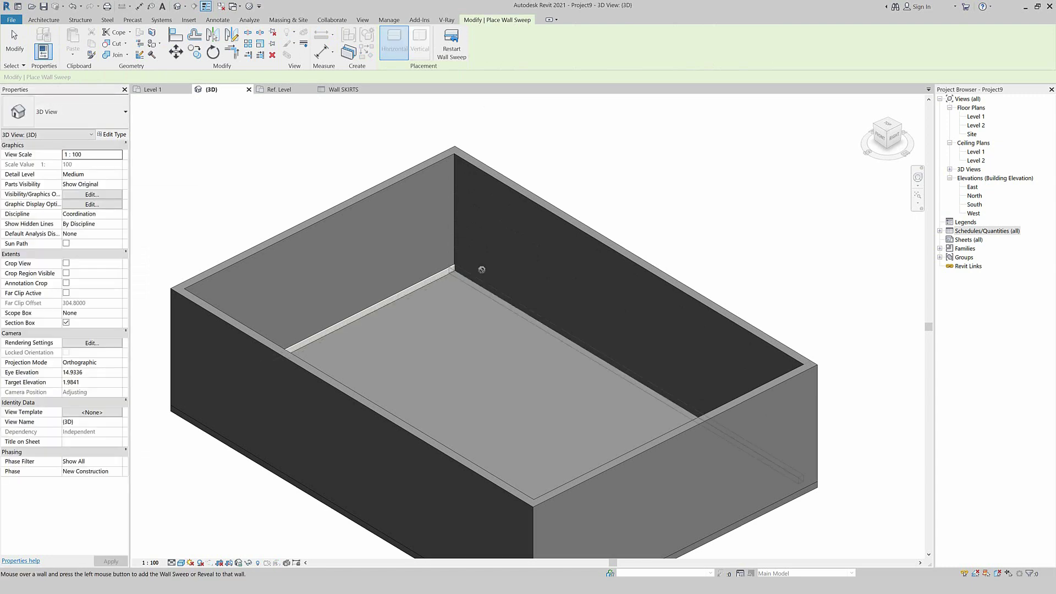
key(Escape)
click(495, 295)
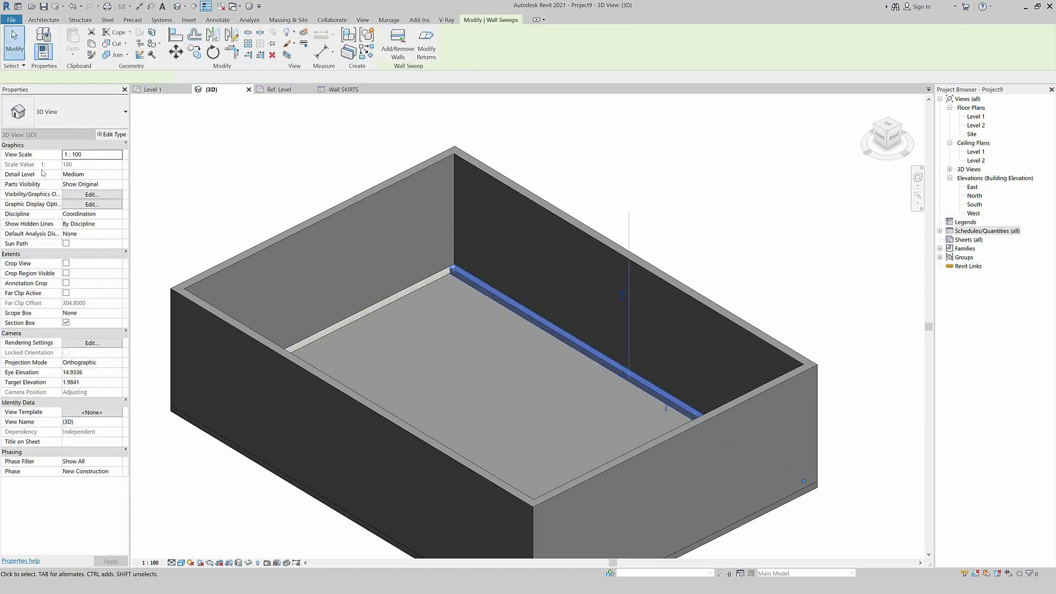
click(77, 115)
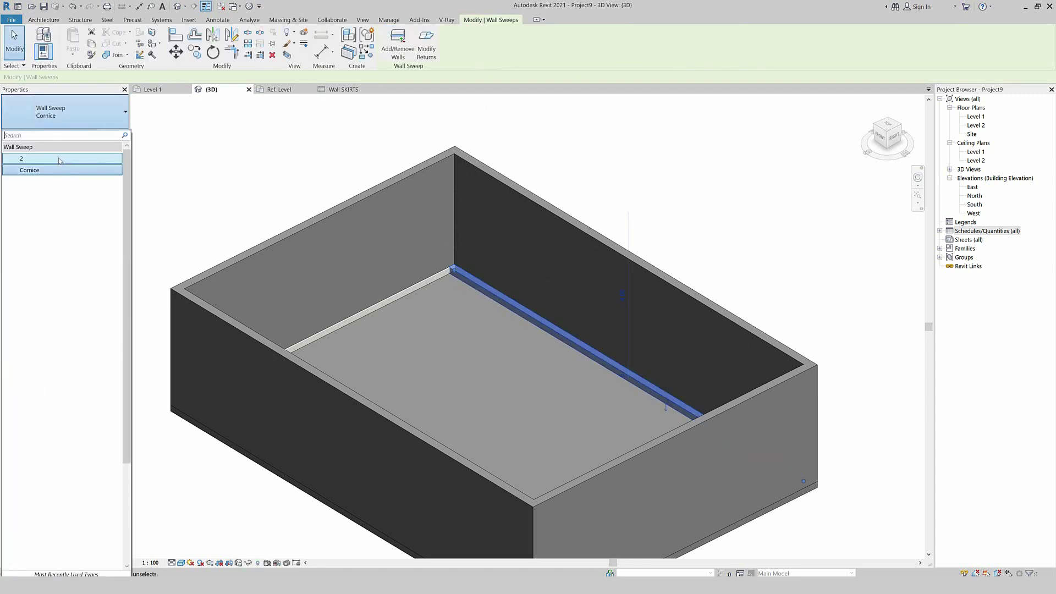
click(22, 158)
key(Escape)
Step: Set both wall sweeps' Offset From Level to 0, dropping them to floor level
click(487, 285)
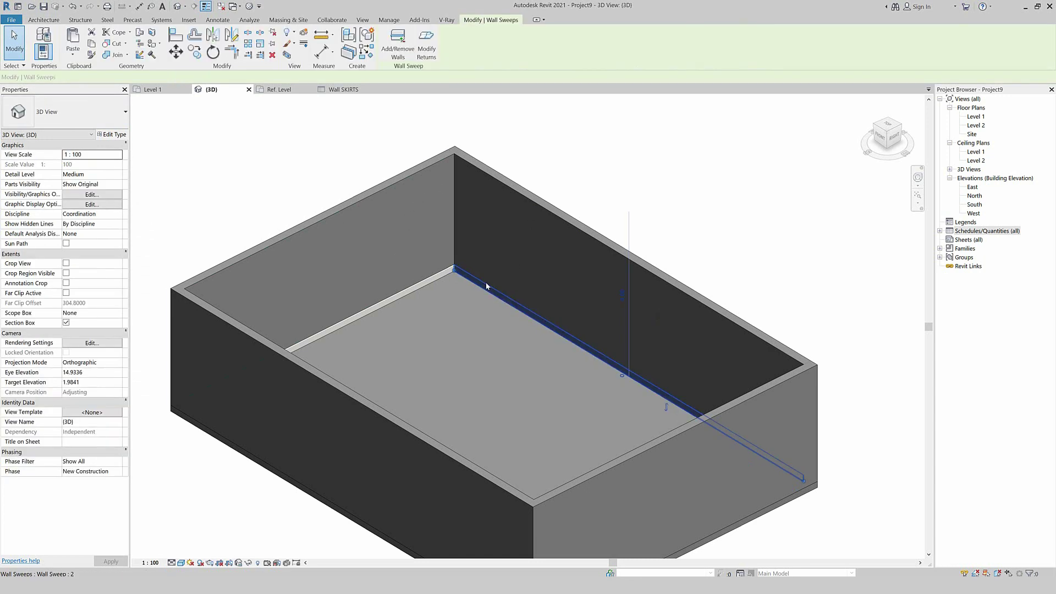
ctrl+click(463, 294)
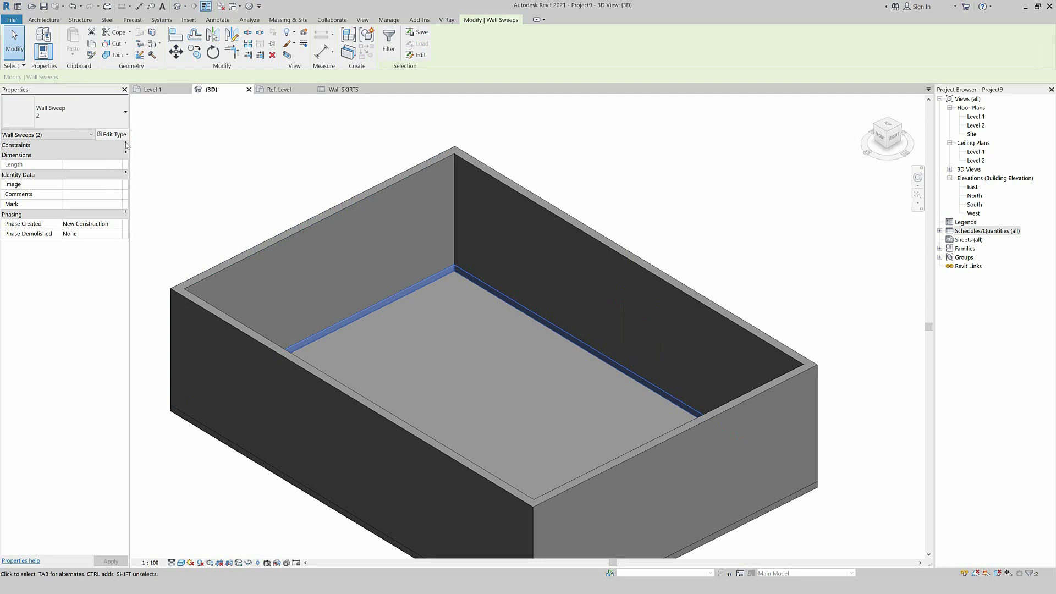
click(126, 145)
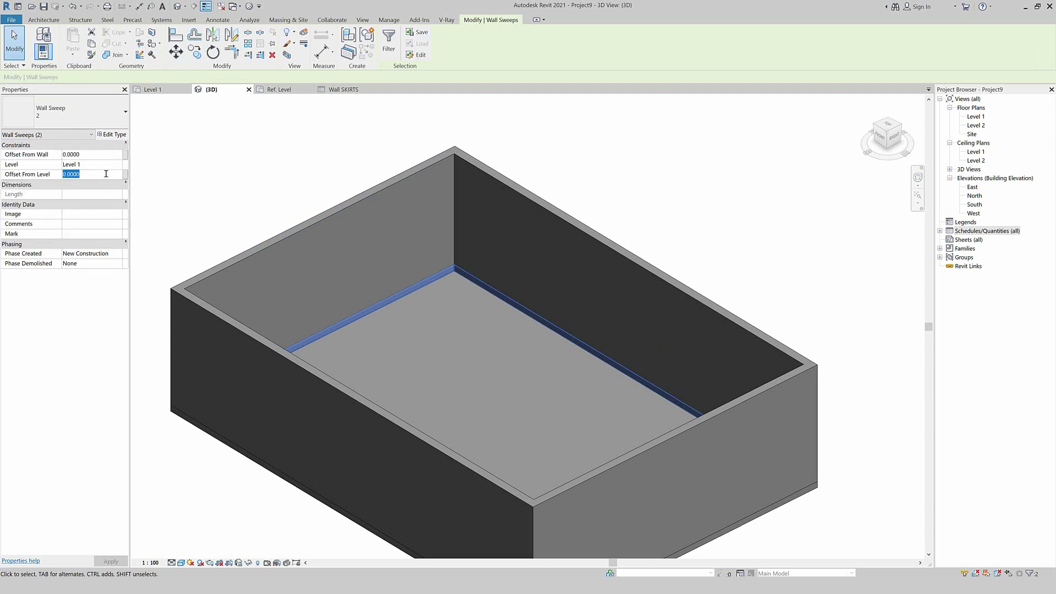
click(207, 183)
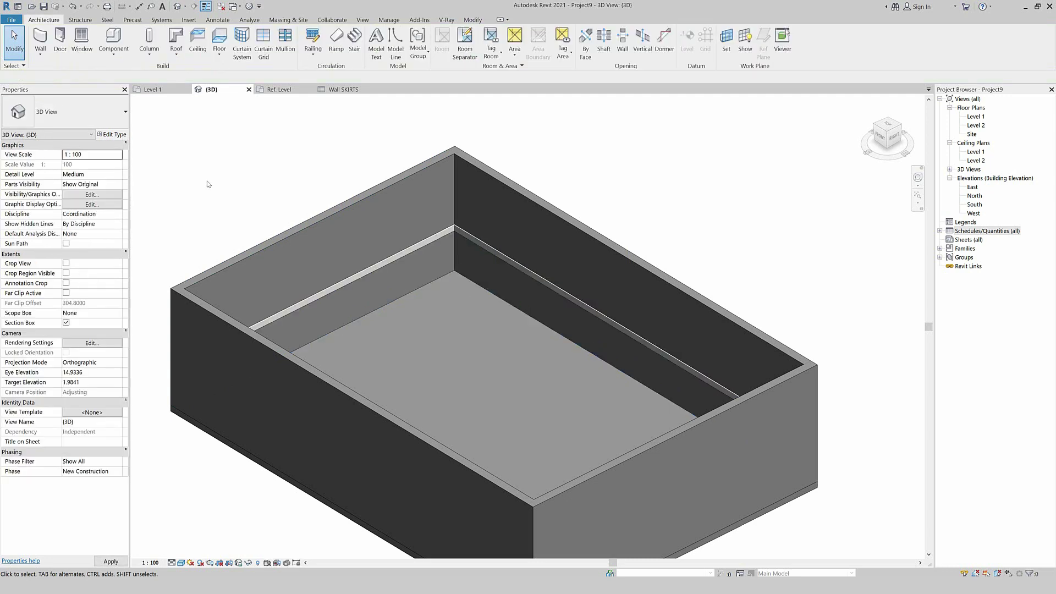
click(478, 246)
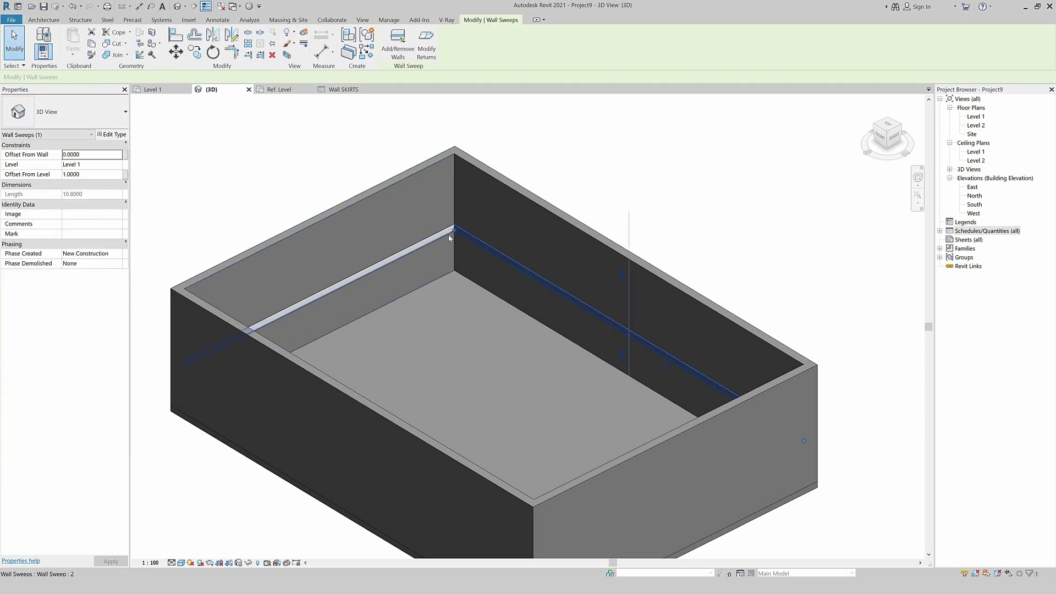
ctrl+click(446, 236)
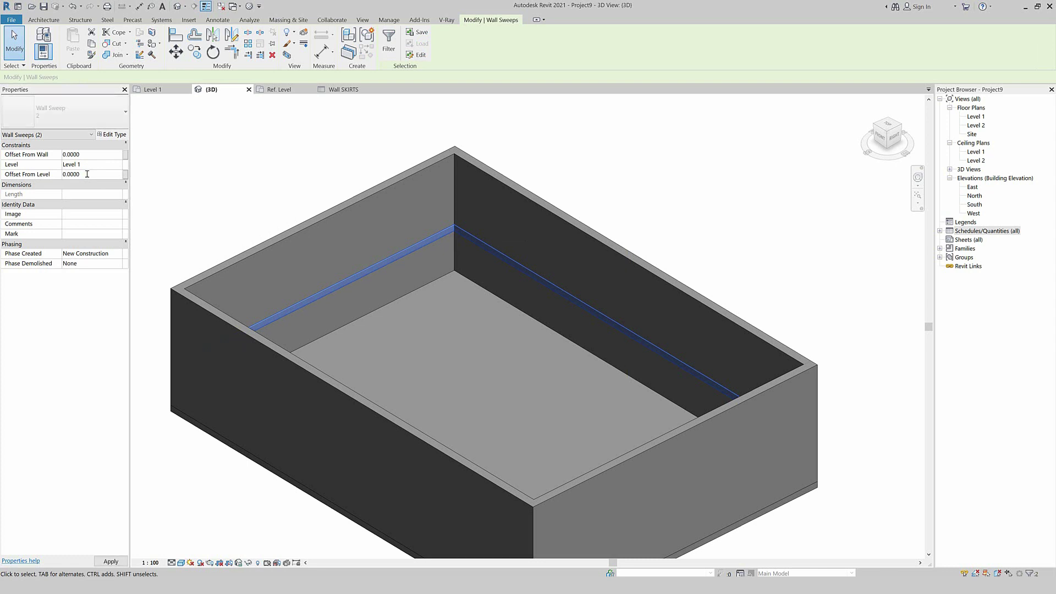
click(337, 171)
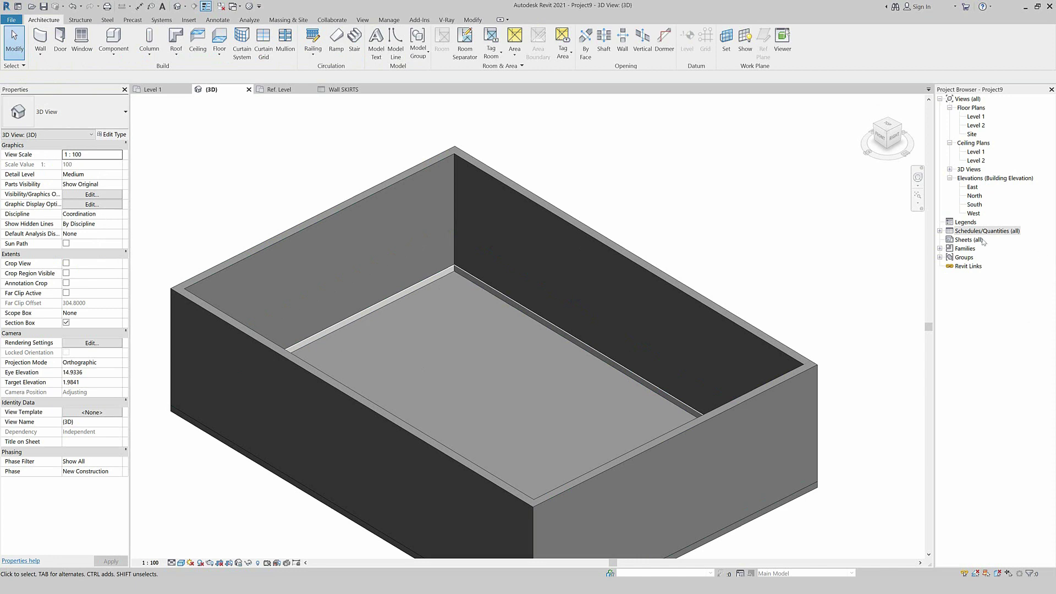
Step: Check the Wall SKIRTS schedule shows 7.600 and 10.800, totalling 18.400
click(940, 231)
double_click(972, 240)
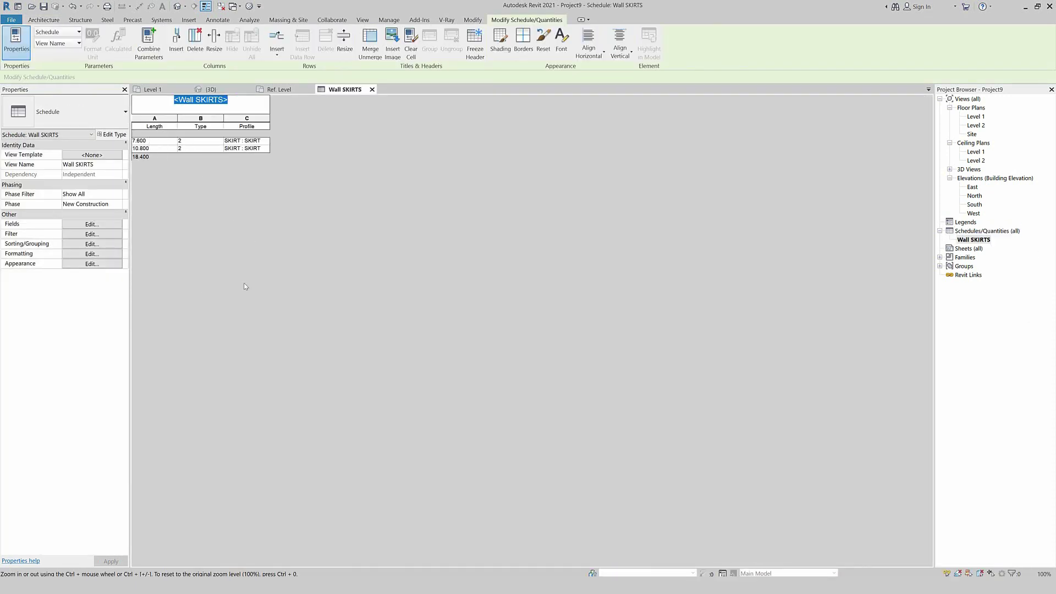
click(235, 90)
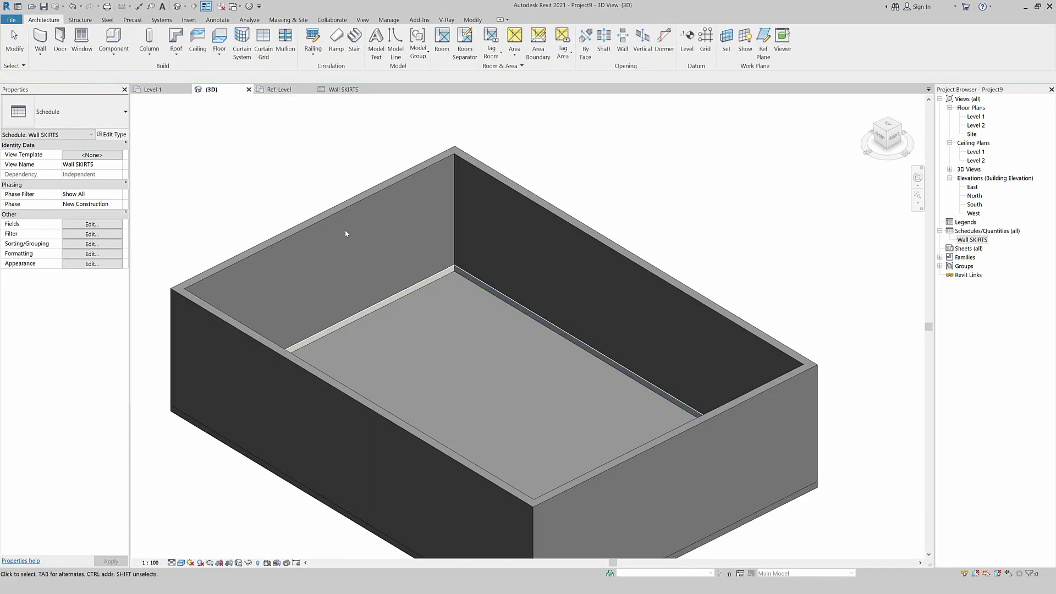
mouse_move(567, 352)
shift+middle_down()
mouse_move(592, 368)
mouse_move(528, 363)
shift+middle_up()
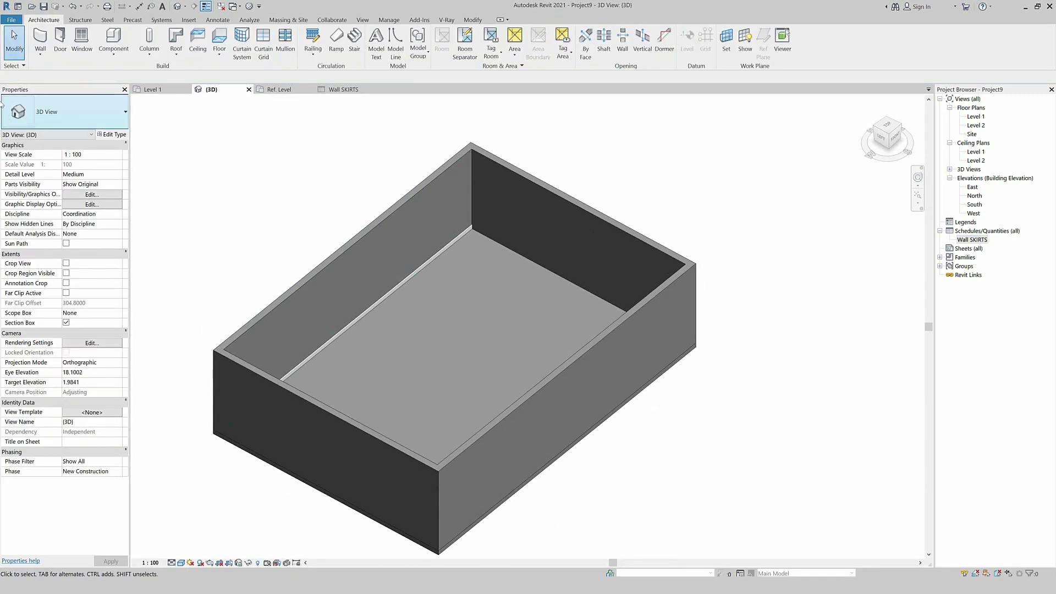
Step: Place a type 2 wall sweep along the base of the far walls
click(40, 55)
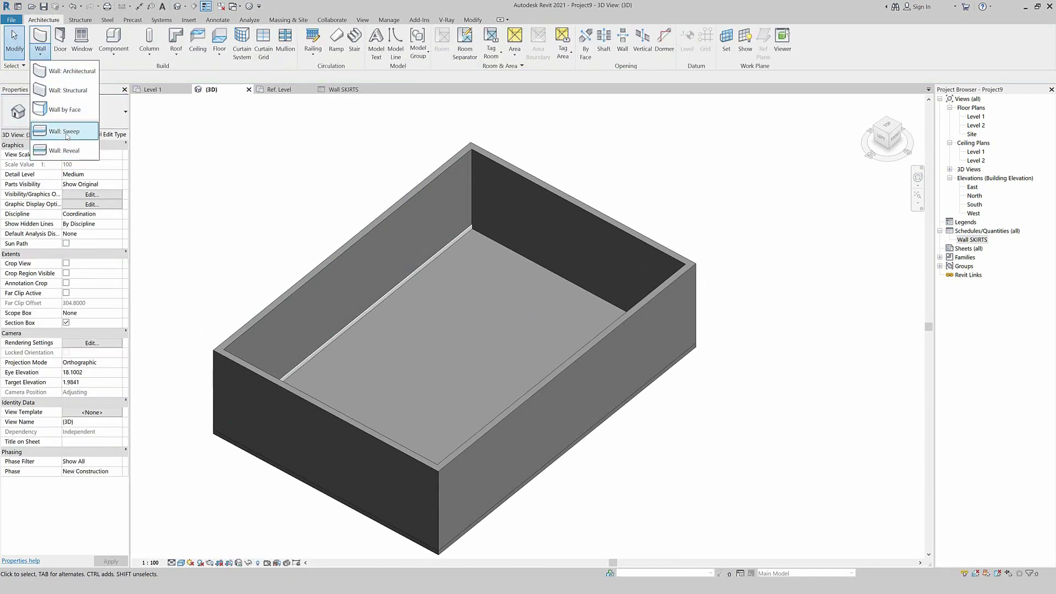
click(55, 131)
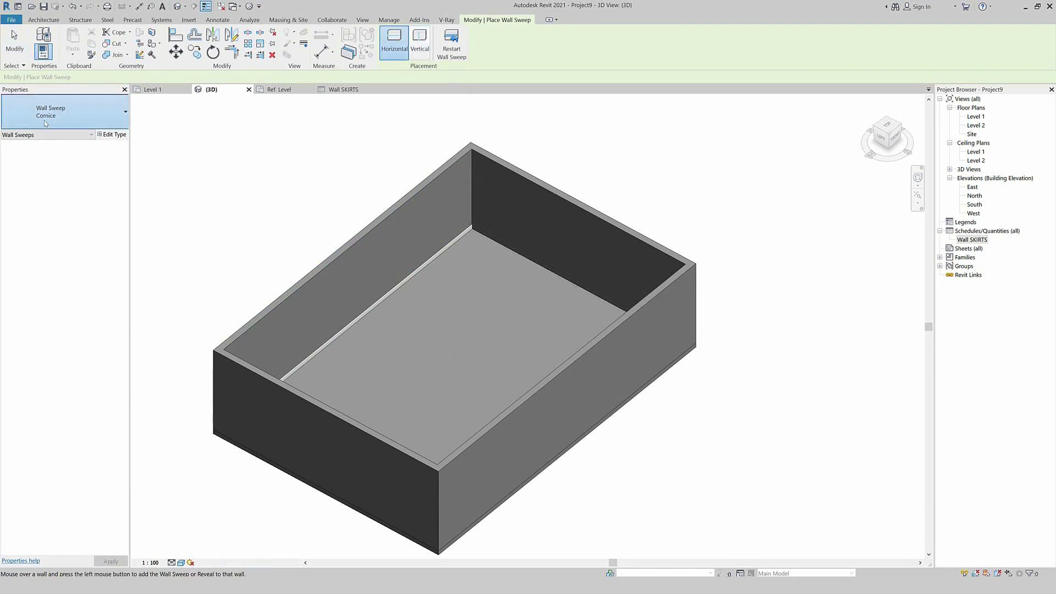
click(82, 113)
click(41, 161)
scroll(495, 261, up, 2)
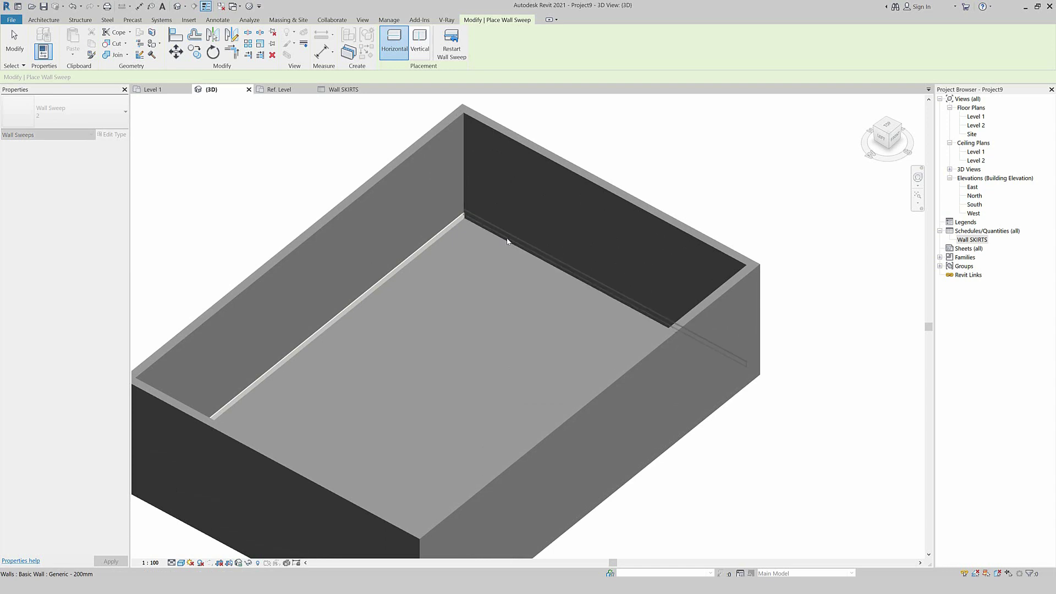
scroll(469, 243, down, 2)
mouse_move(440, 270)
shift+middle_down()
mouse_move(506, 295)
mouse_move(521, 264)
shift+middle_up()
scroll(471, 224, up, 2)
click(480, 226)
key(Escape)
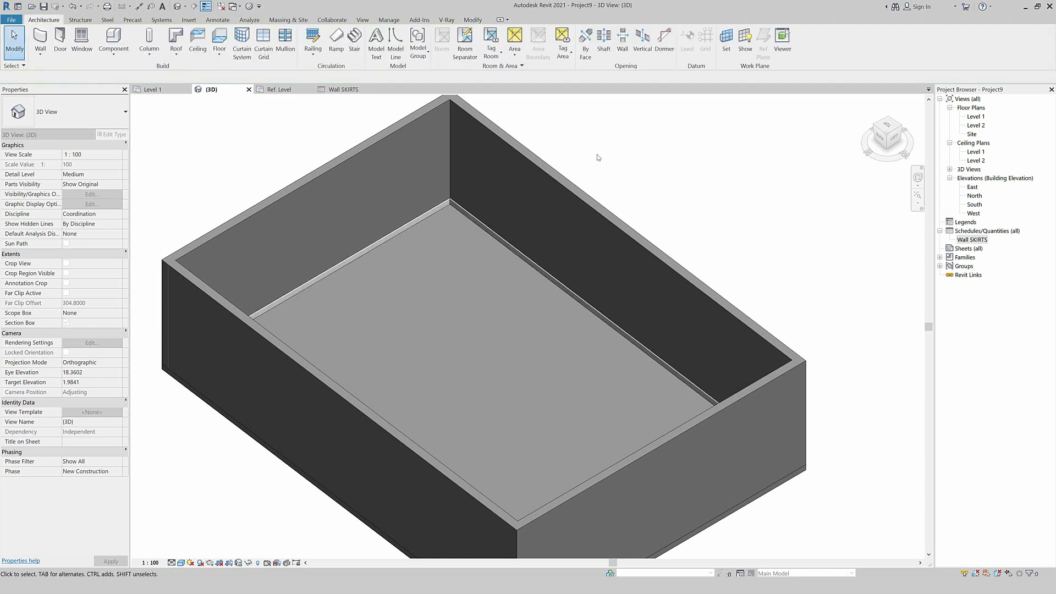
Step: Check the Wall SKIRTS schedule now lists three sweeps totalling 36.800
mouse_move(517, 189)
shift+middle_down()
mouse_move(492, 308)
mouse_move(275, 306)
mouse_move(180, 284)
shift+middle_up()
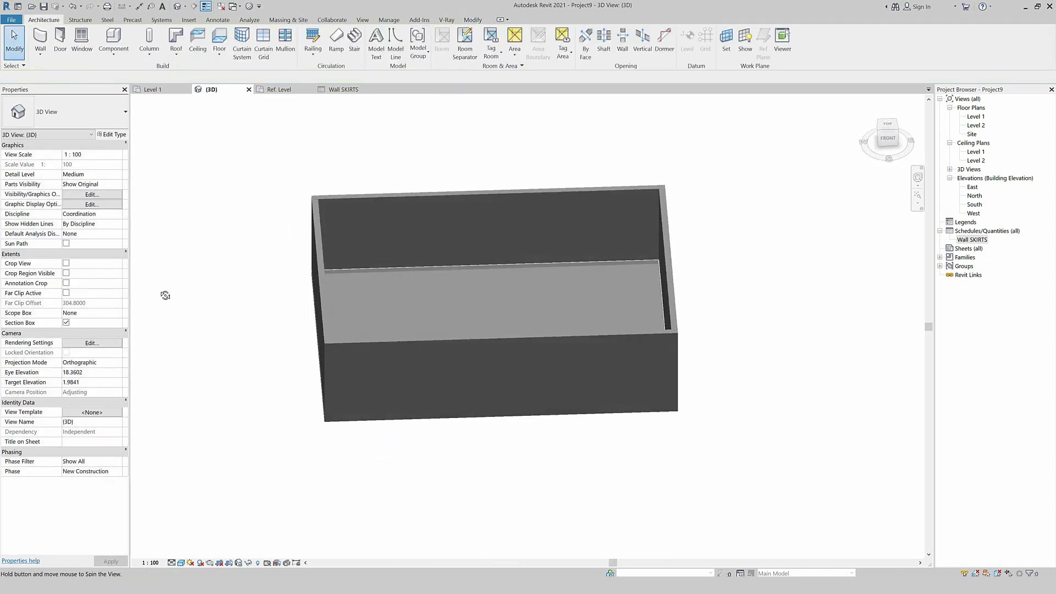
click(969, 240)
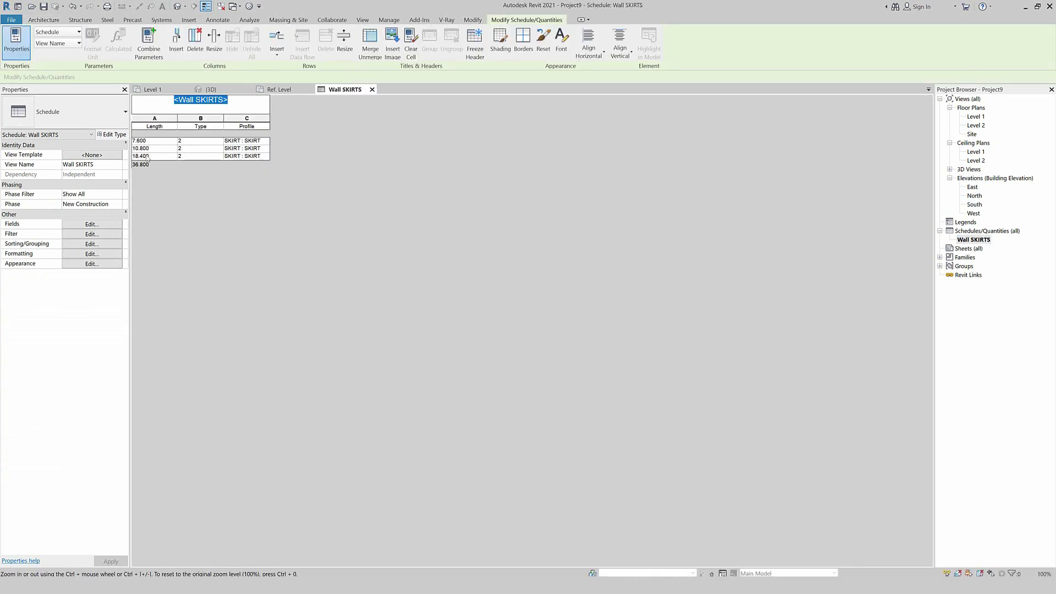
click(223, 90)
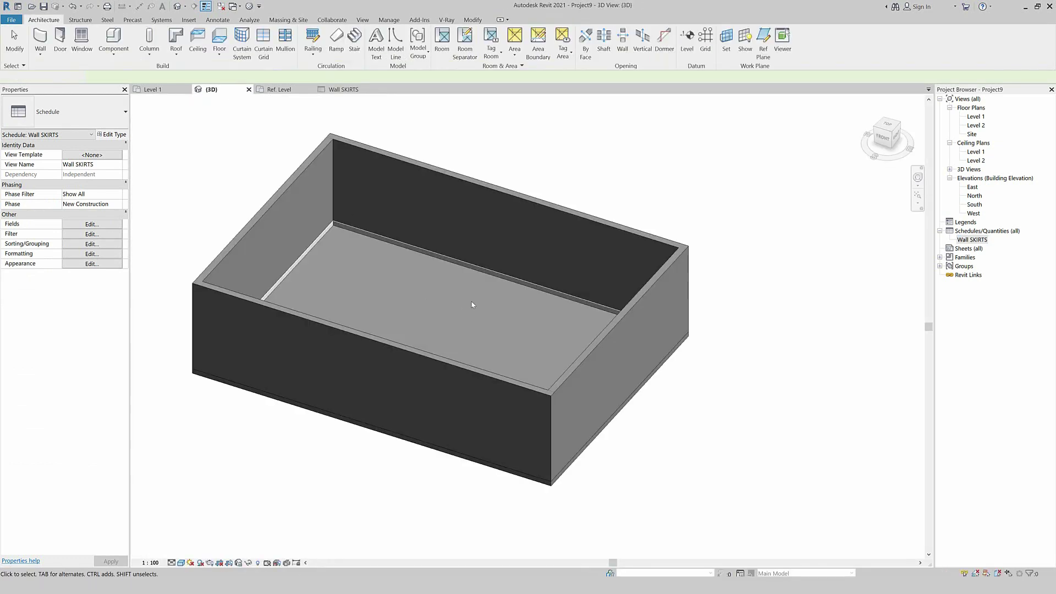
shift+middle_drag(534, 351, 434, 169)
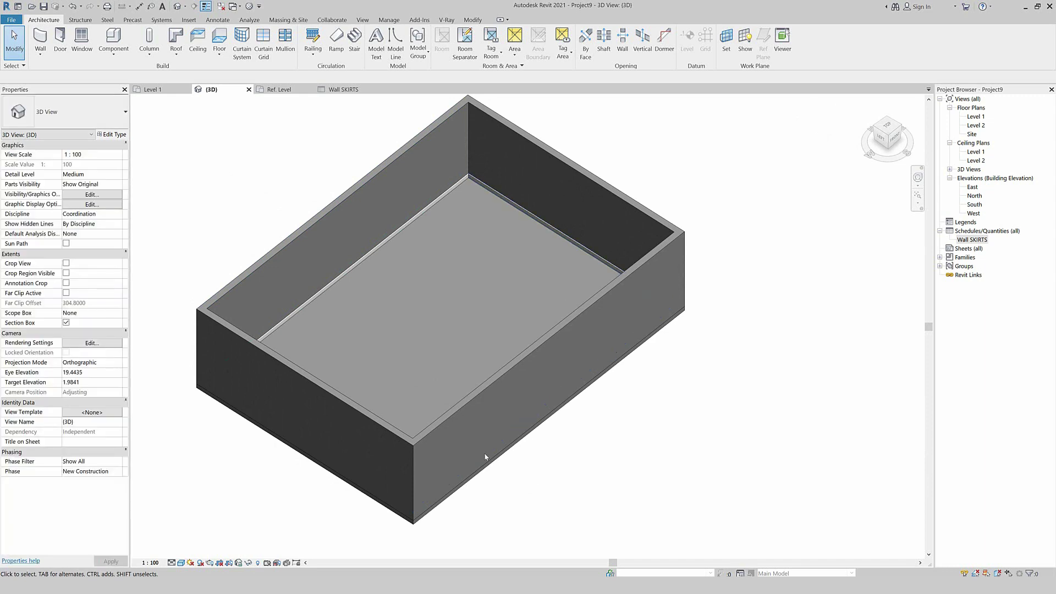
Step: Replace the 18.4-long skirt with separate skirts on the back wall and the remaining wall
click(581, 245)
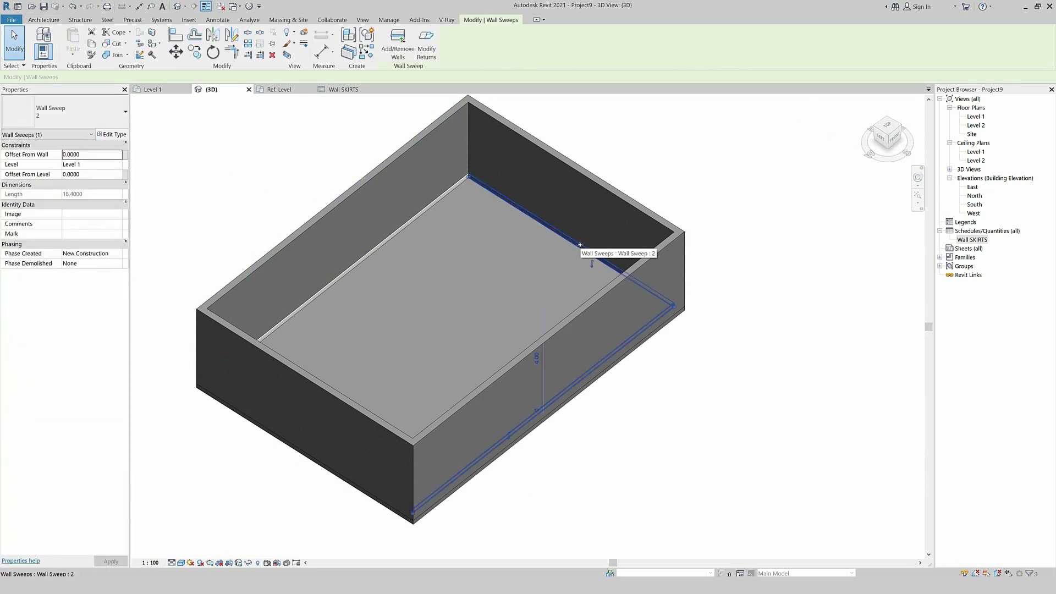
key(Escape)
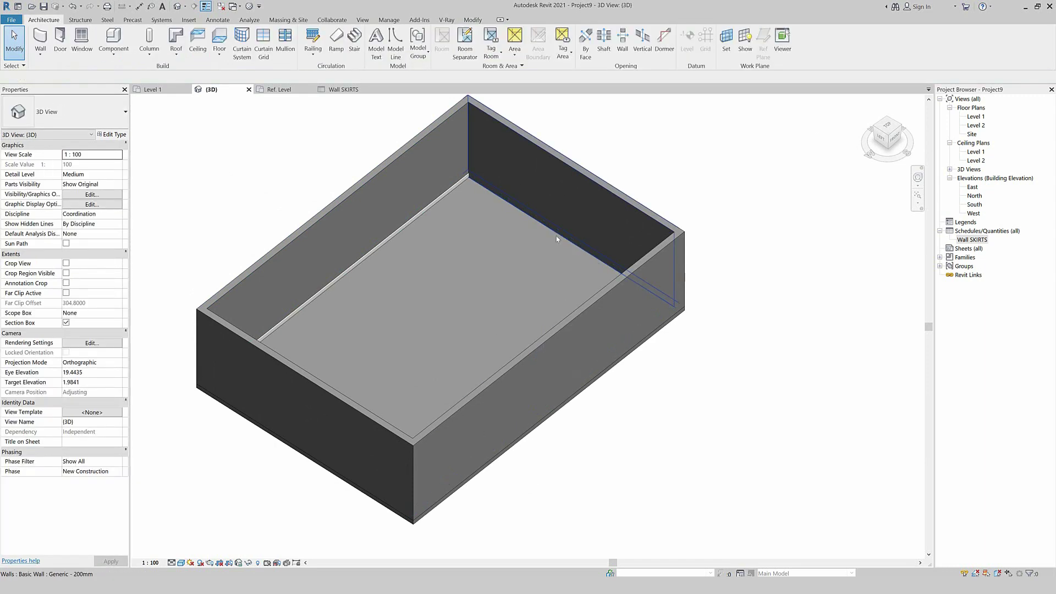
click(45, 59)
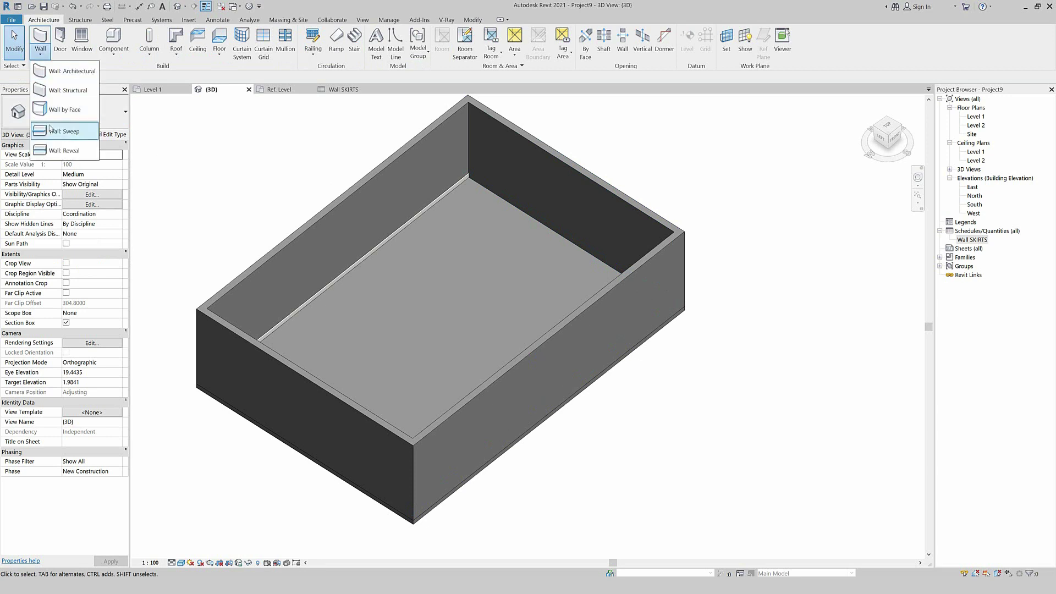
click(68, 138)
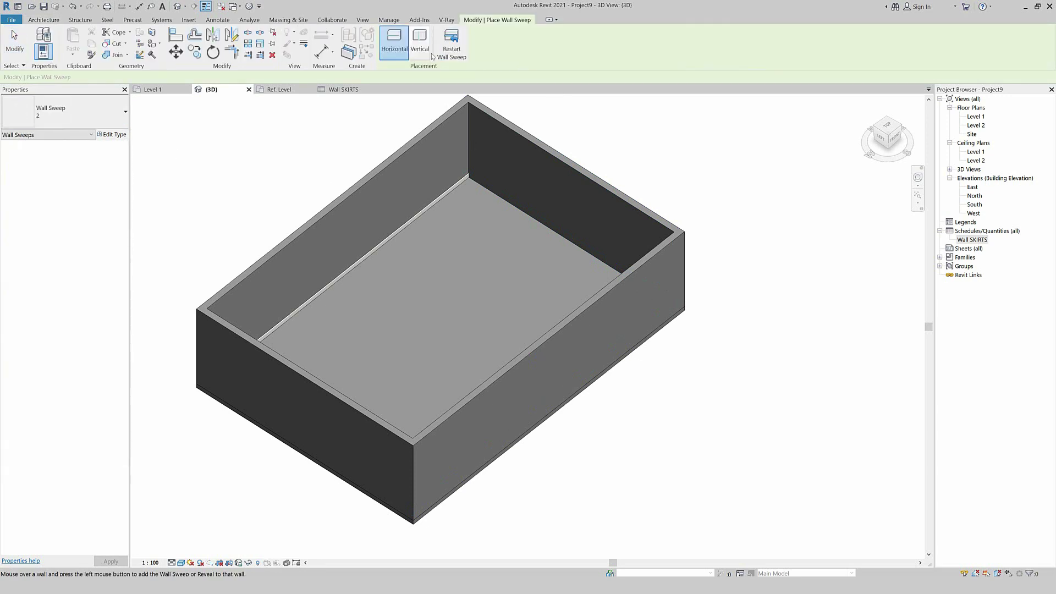
click(532, 217)
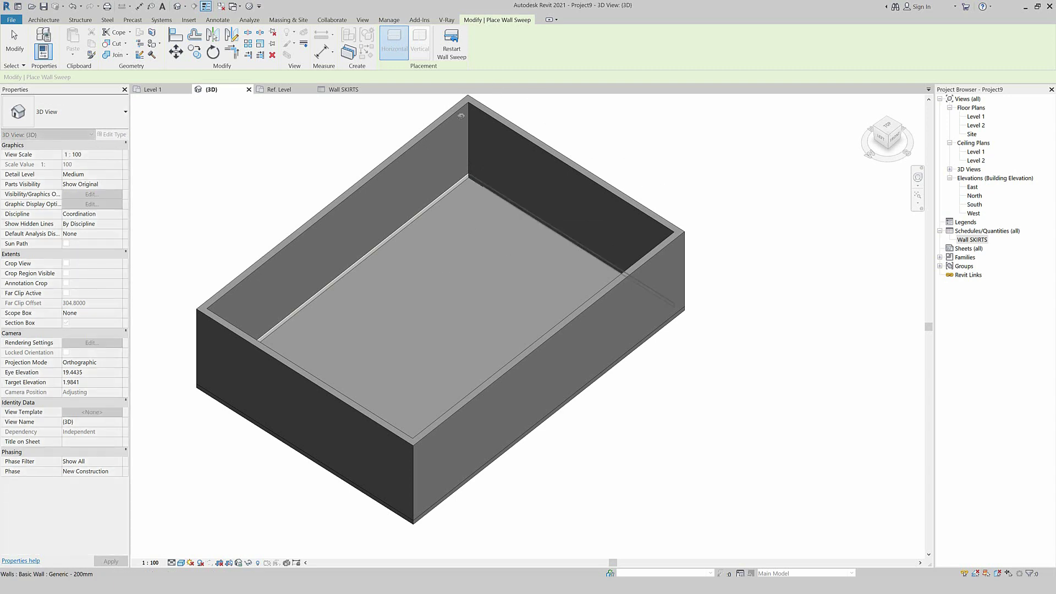
click(446, 55)
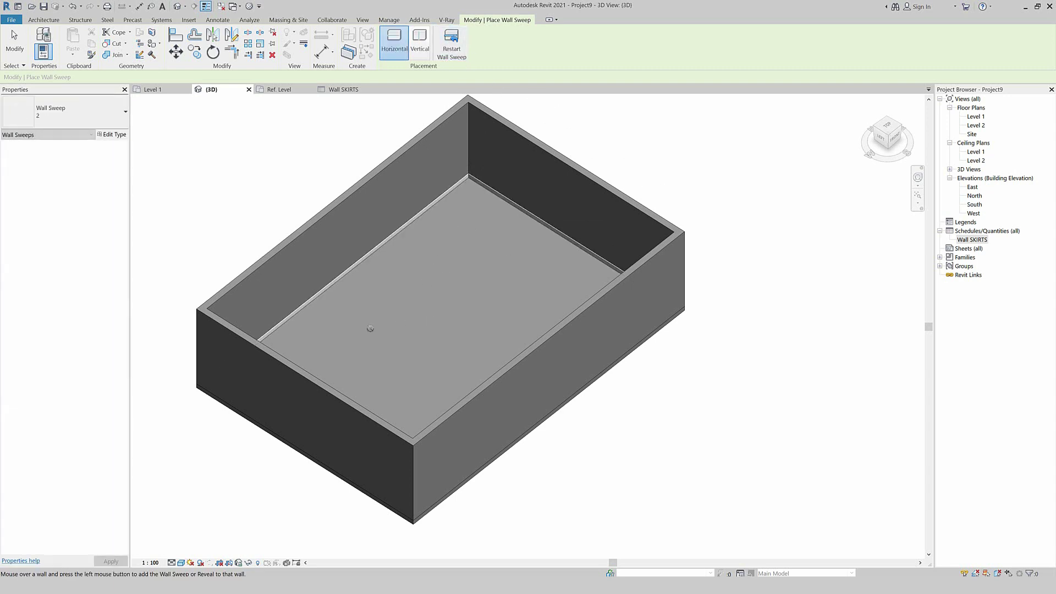
shift+middle_drag(366, 330, 315, 193)
scroll(291, 237, down, 2)
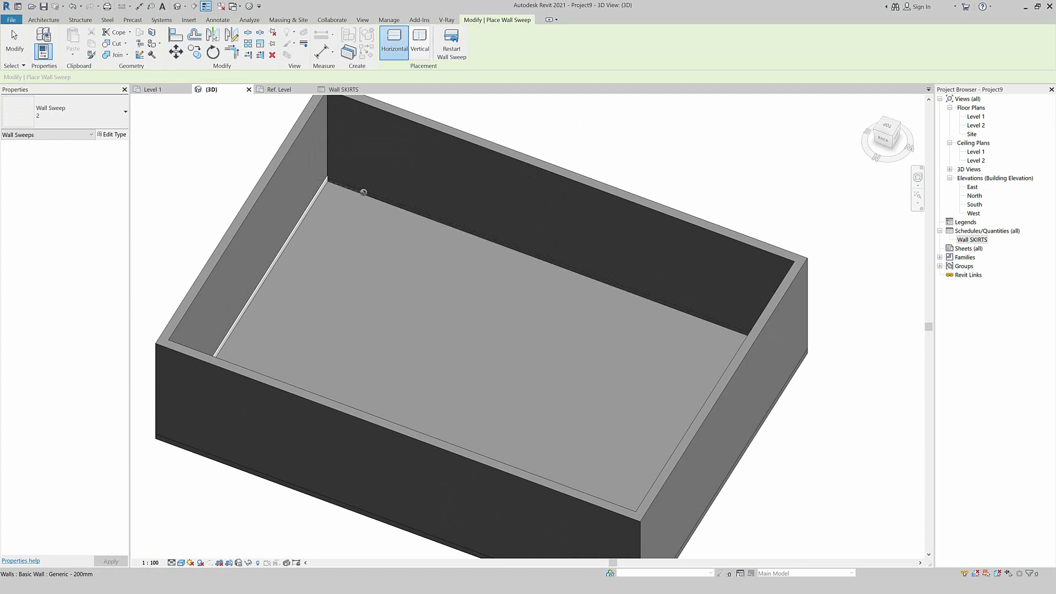
click(366, 187)
key(Escape)
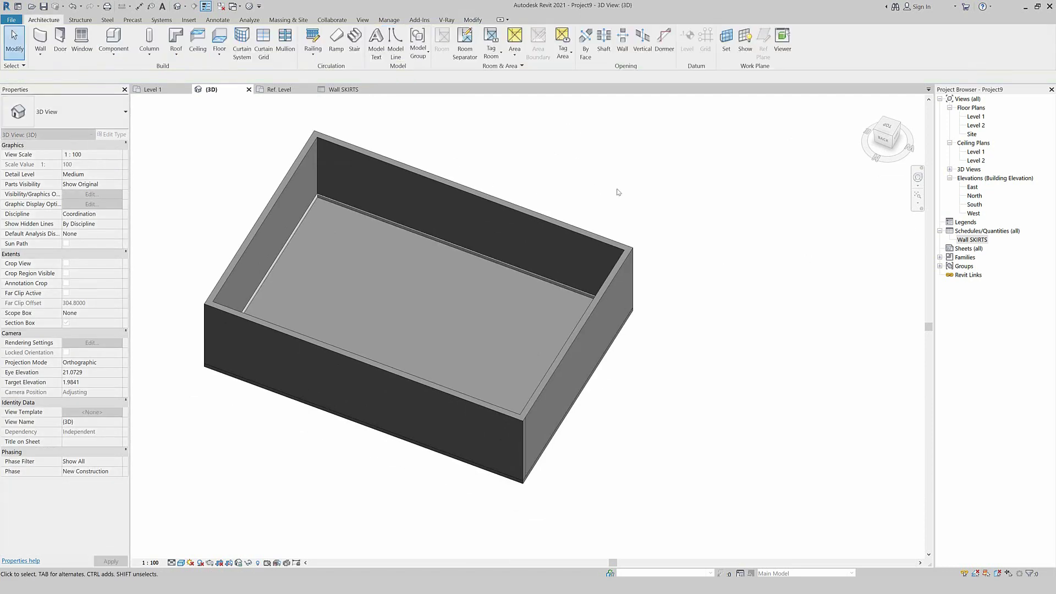
Step: Review the Wall SKIRTS schedule: four sweeps of 7.600 and 10.800 totalling 36.800
double_click(977, 241)
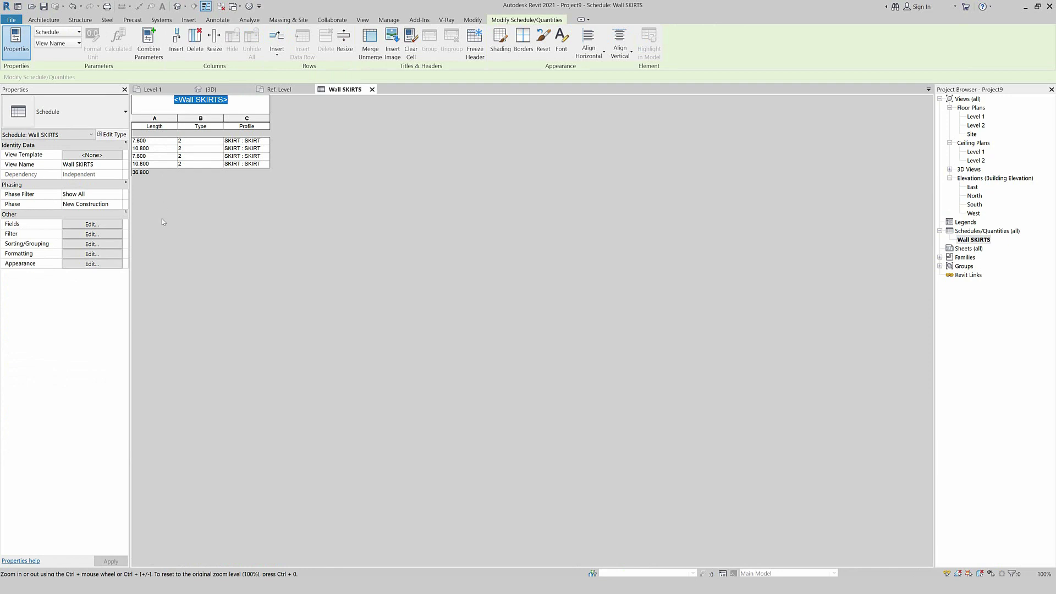
click(274, 91)
click(232, 93)
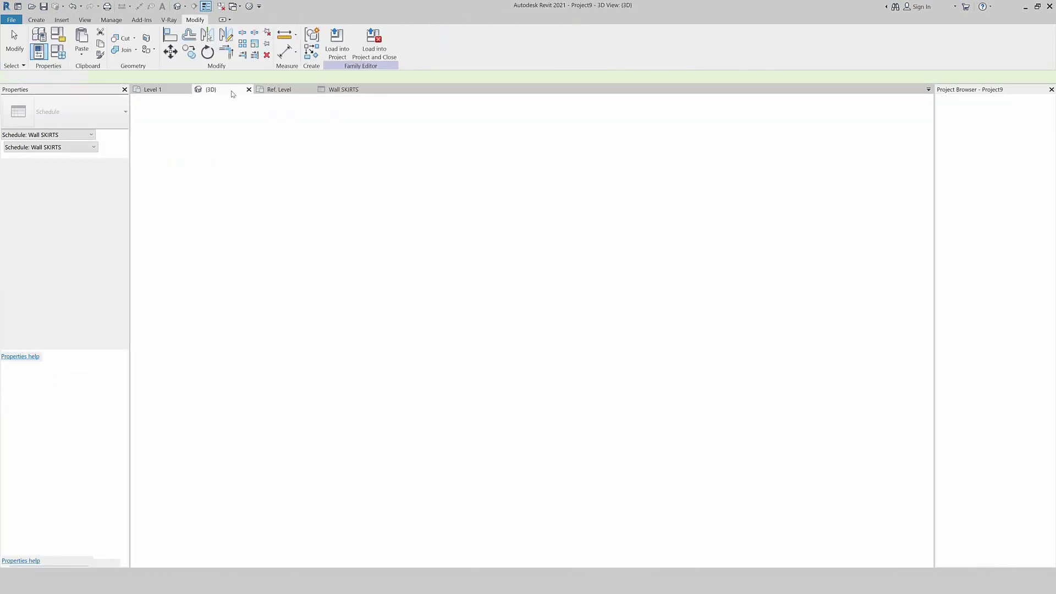
scroll(243, 175, up, 2)
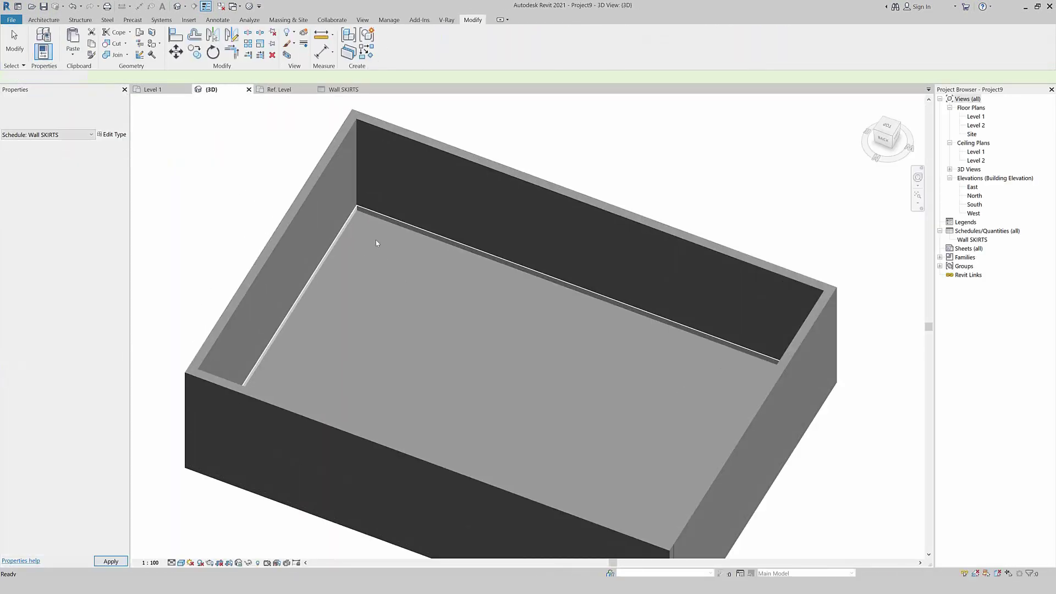
Step: Place a door in the top wall on the Level 1 floor plan
scroll(398, 280, down, 2)
shift+middle_drag(398, 280, 374, 285)
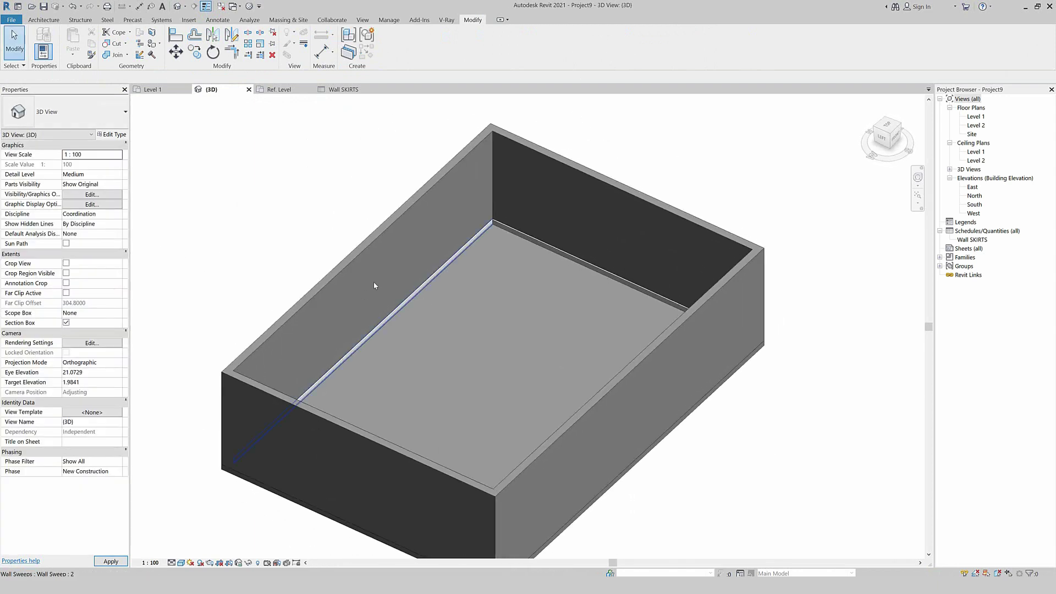
click(174, 94)
click(49, 21)
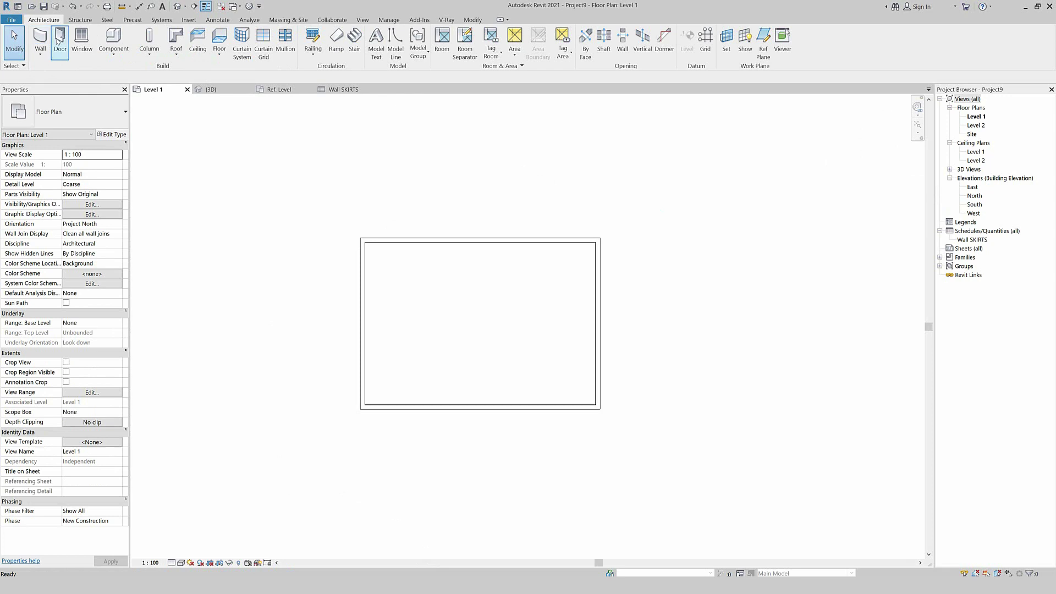
scroll(463, 264, up, 5)
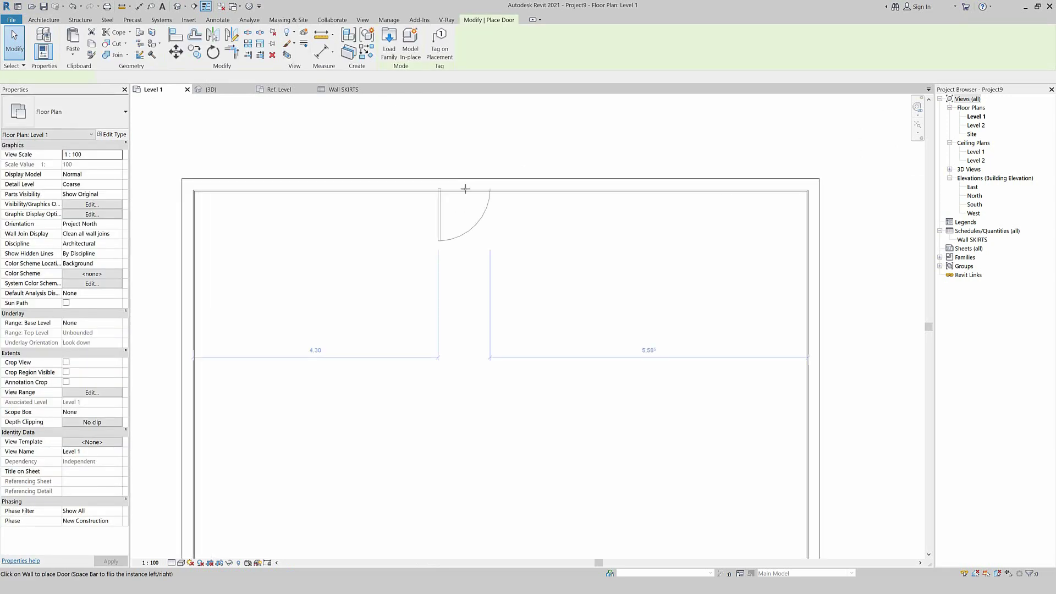
click(458, 241)
key(Escape)
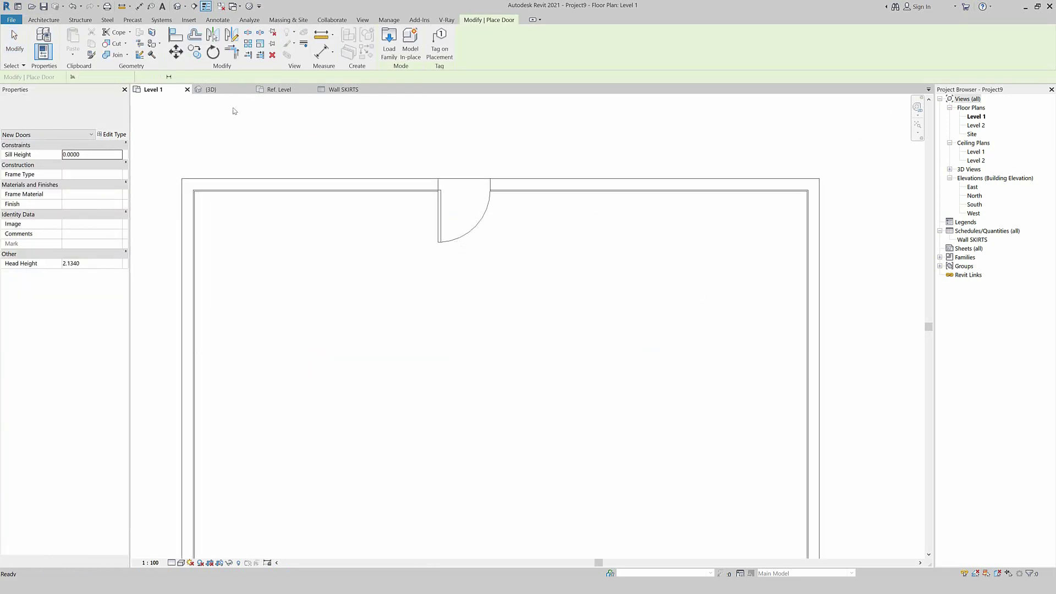
key(Escape)
Step: Trim the skirt by the door back to the door frame, leaving it 9.8250 long
click(204, 92)
scroll(286, 357, up, 5)
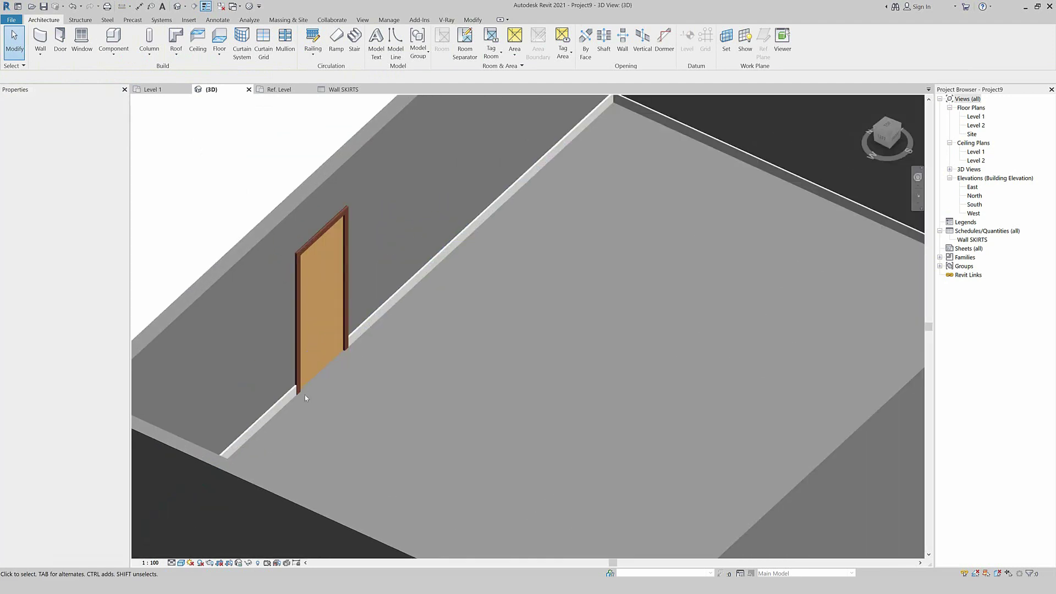
scroll(283, 401, up, 3)
scroll(284, 401, up, 3)
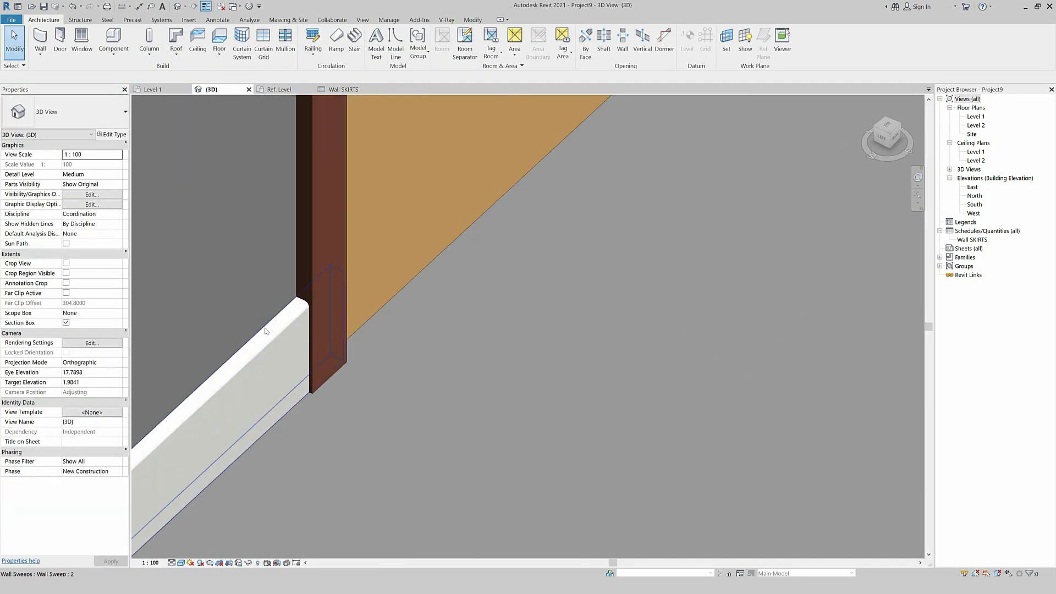
click(289, 323)
scroll(289, 323, down, 3)
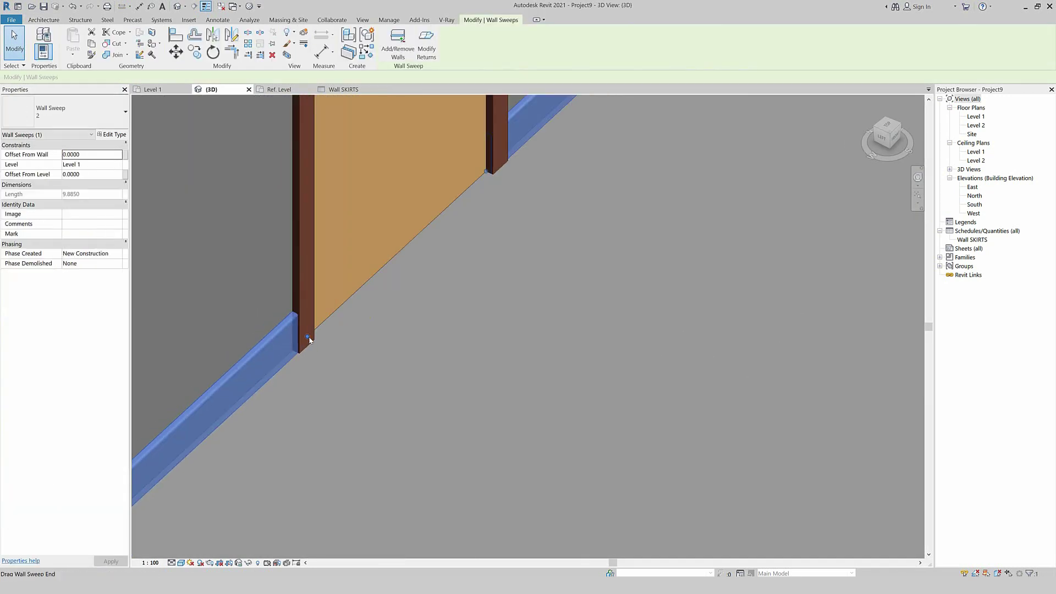
drag(307, 336, 308, 359)
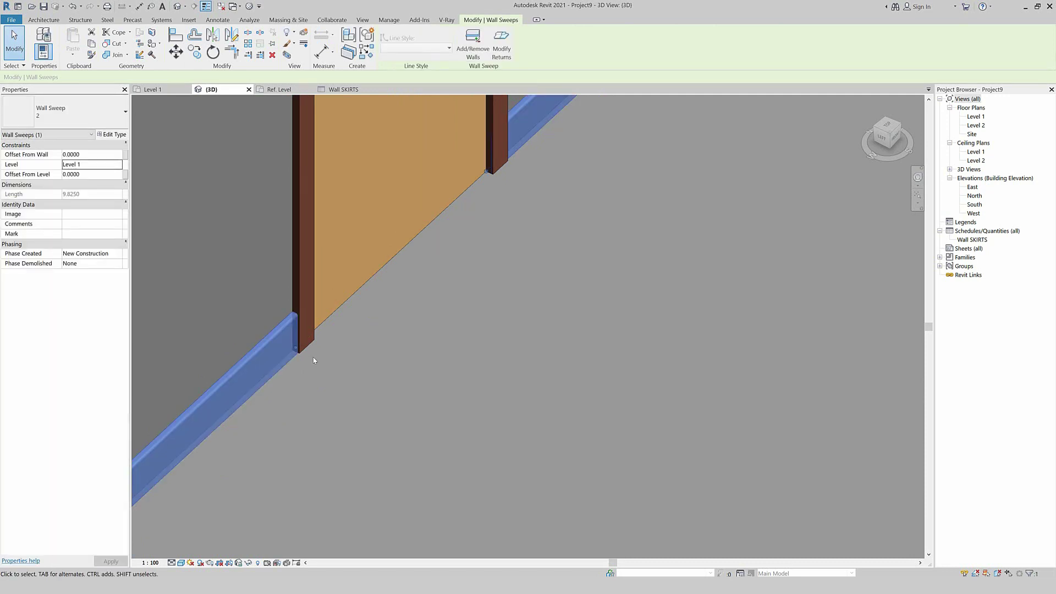
key(Escape)
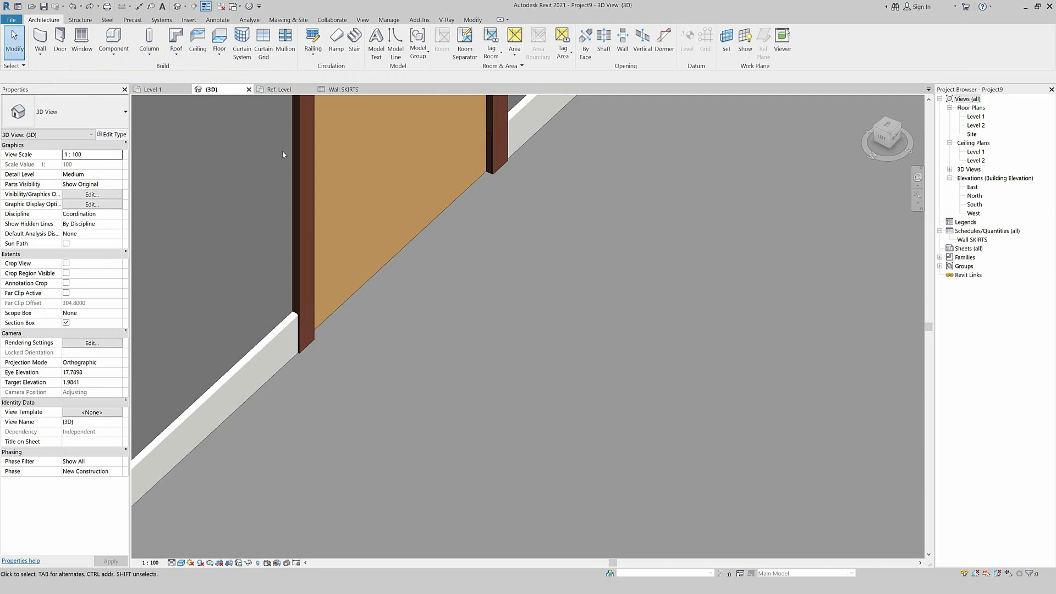
click(157, 89)
Step: Place an Interior Elevation marker facing the door wall
scroll(235, 189, down, 1)
click(363, 21)
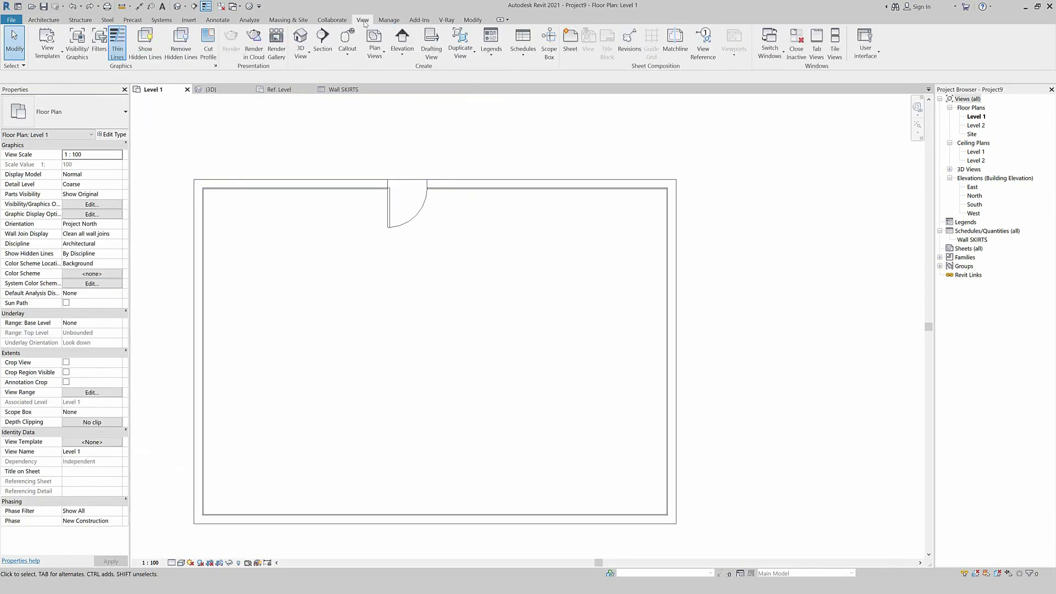
click(521, 53)
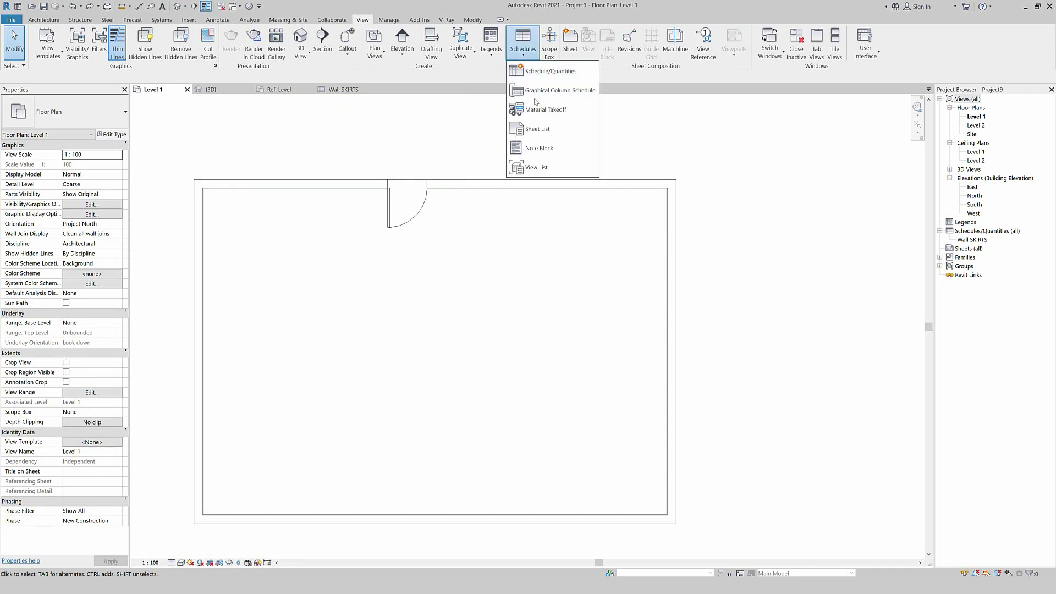
click(401, 59)
click(402, 55)
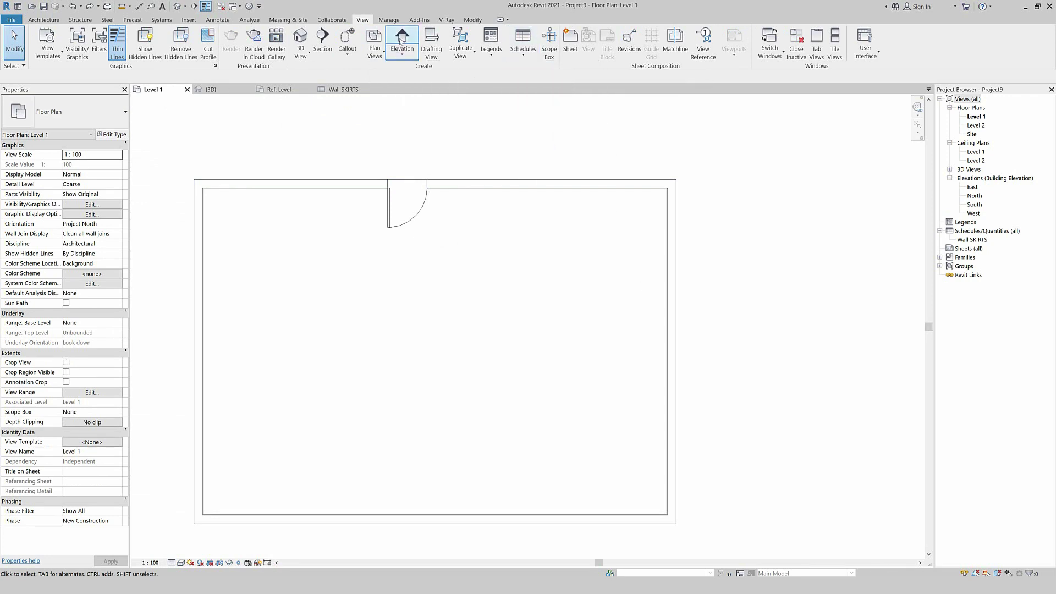
click(401, 41)
click(66, 112)
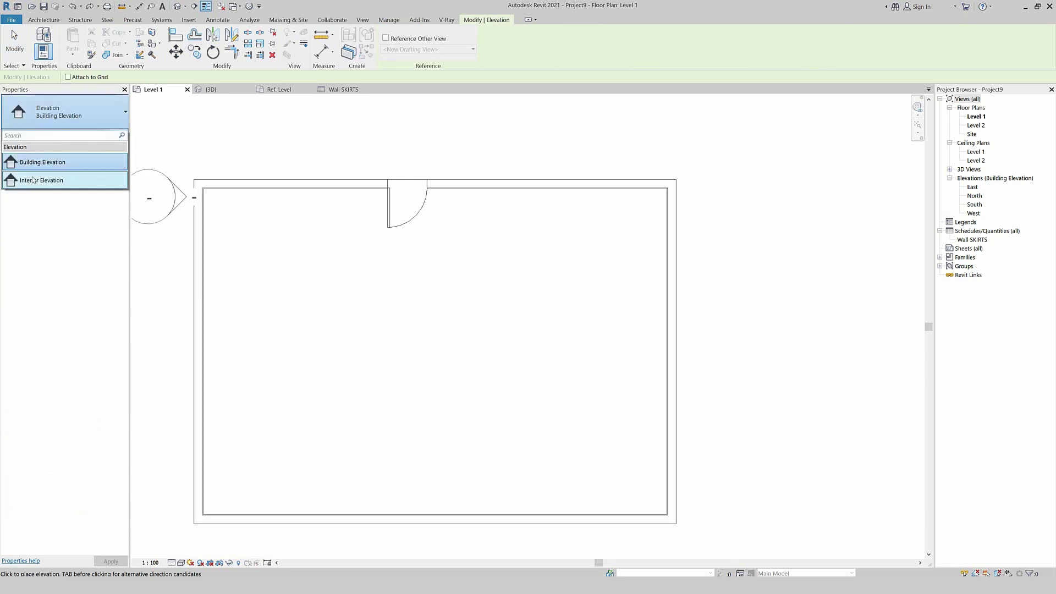
click(33, 179)
click(406, 308)
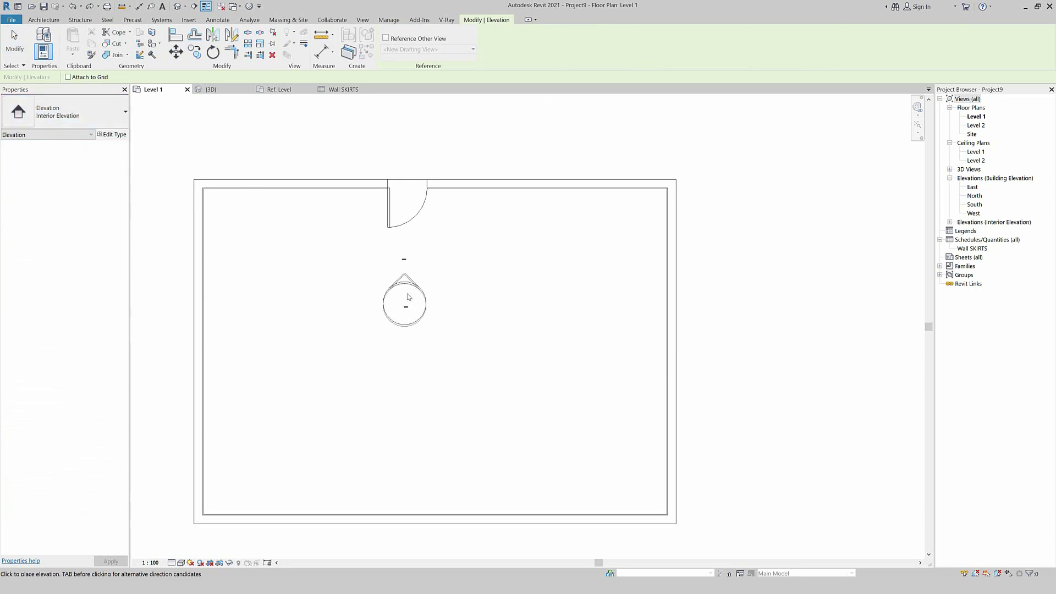
key(Escape)
key(Escape)
Step: Open Elevation 1 - a and select the skirt sweep along the door wall
double_click(405, 278)
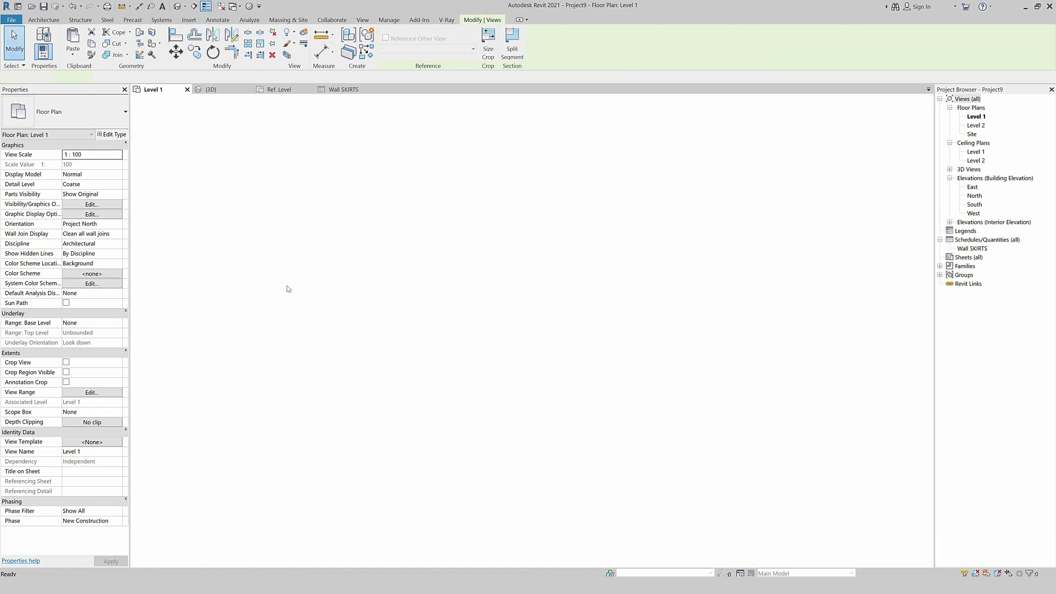
scroll(406, 424, up, 2)
scroll(396, 410, up, 2)
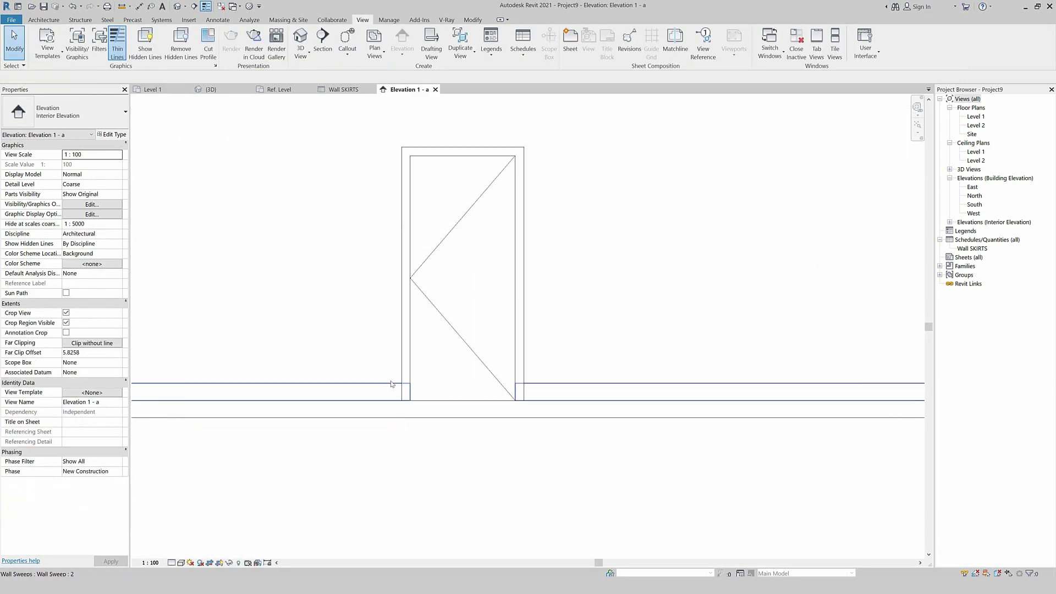
click(401, 400)
scroll(400, 403, up, 2)
scroll(401, 403, up, 2)
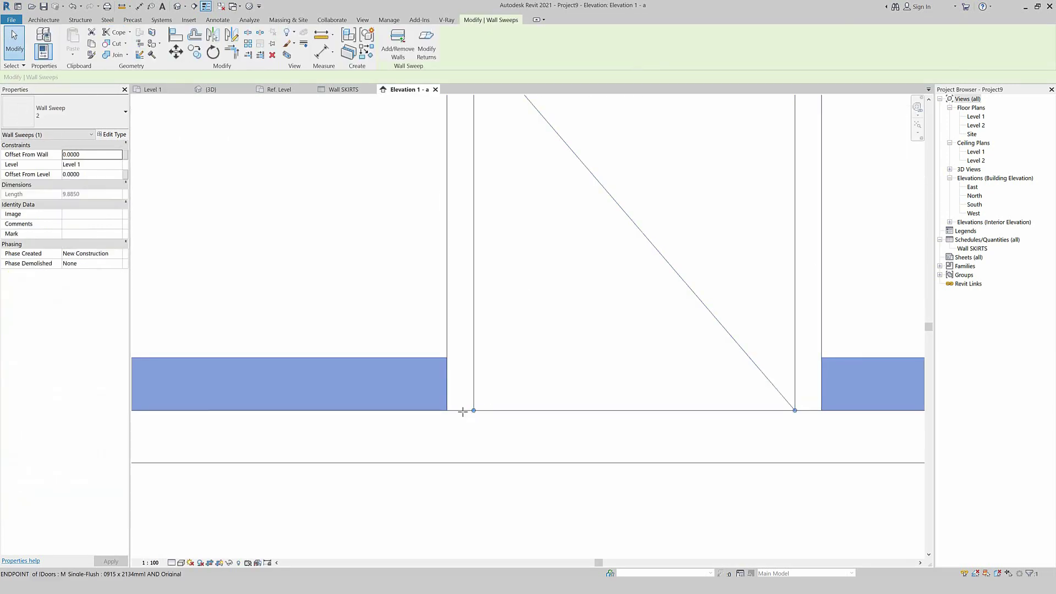
key(l)
key(i)
key(Escape)
Step: Pull the skirt sweep's ends back to the door frame, leaving it 9.7330 long
scroll(385, 404, down, 2)
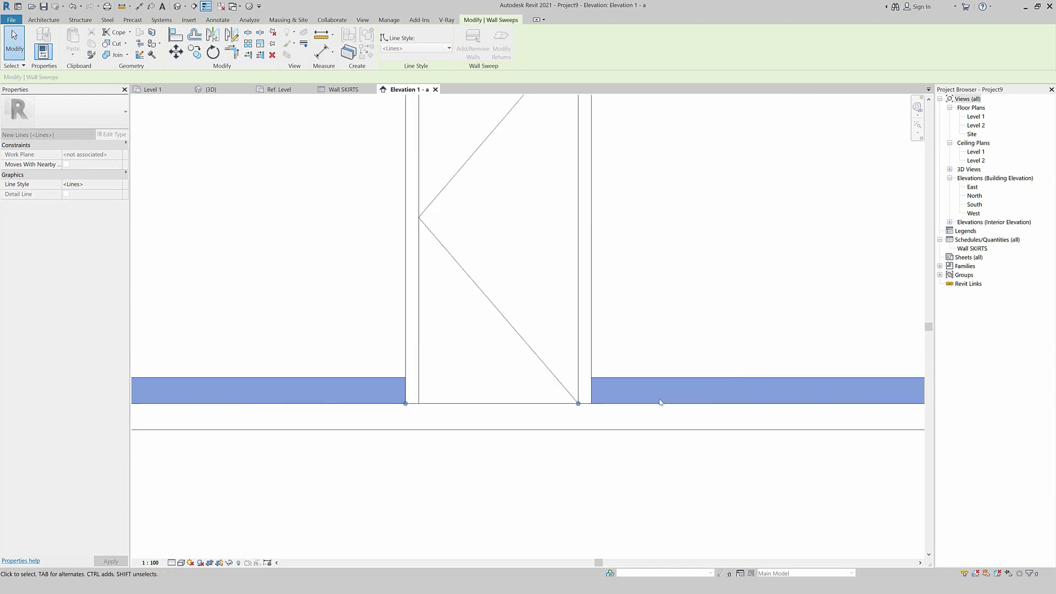
scroll(577, 402, up, 1)
click(573, 404)
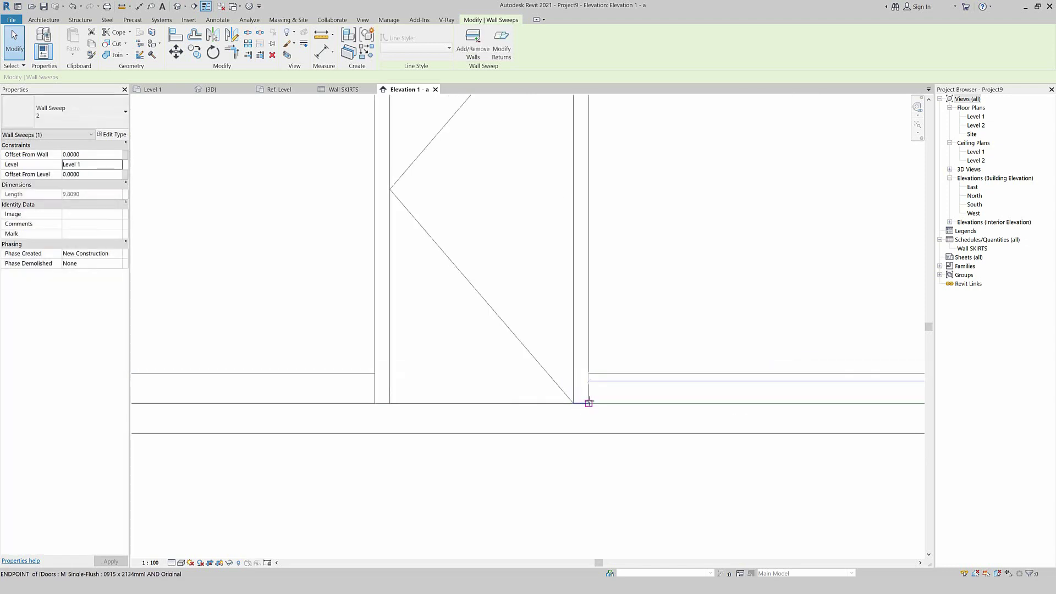
key(l)
key(i)
scroll(486, 378, down, 2)
key(Escape)
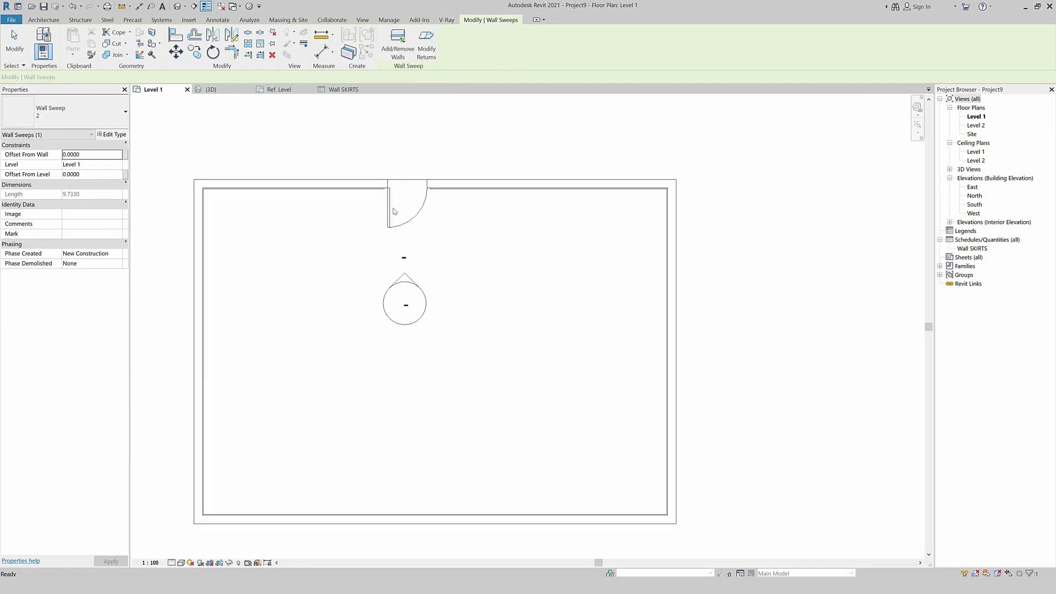
click(212, 89)
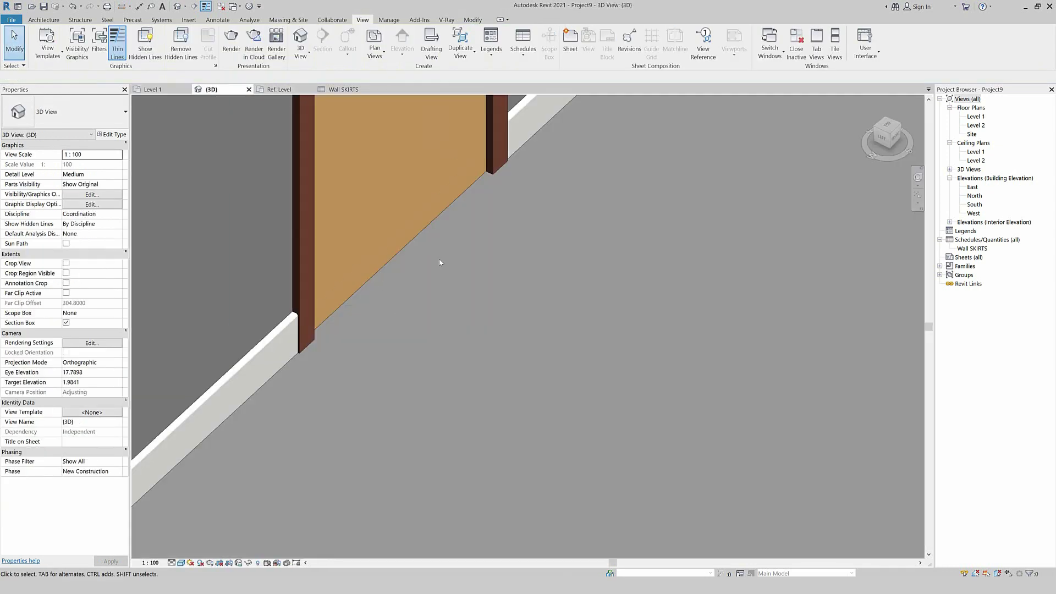
Step: Select the skirt sweep in 3D and open its SKIRT profile family
scroll(440, 263, down, 2)
scroll(454, 352, down, 2)
scroll(456, 385, down, 1)
scroll(457, 392, down, 2)
scroll(385, 385, down, 2)
scroll(378, 321, down, 2)
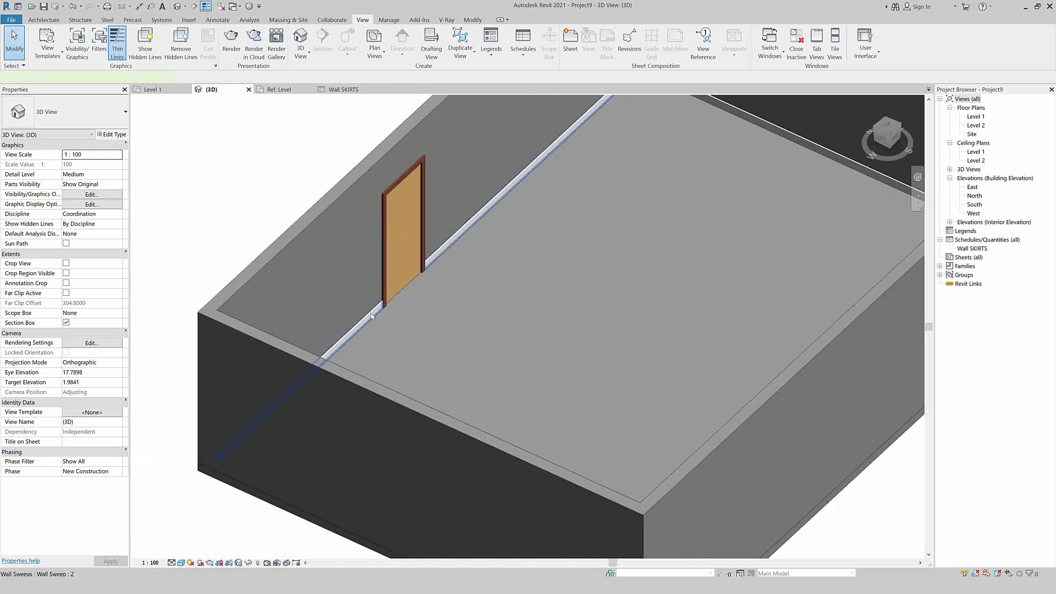
click(372, 316)
double_click(365, 291)
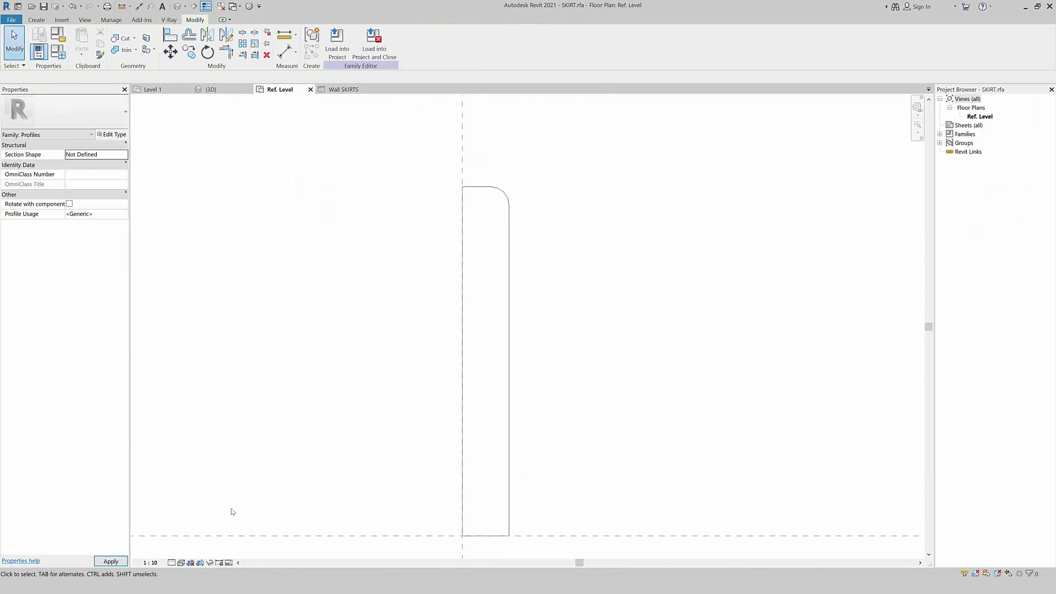
Step: Check reference skirting images in the browser, then delete the profile's rounded top corner arc
key(alt+Tab)
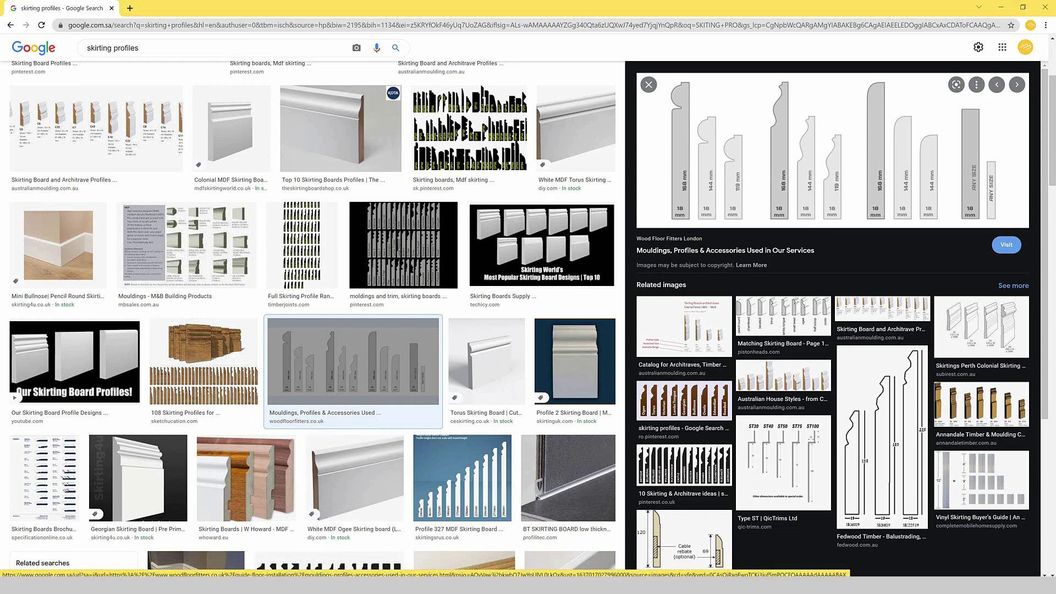
key(alt+Tab)
scroll(501, 231, up, 1)
click(511, 192)
key(Delete)
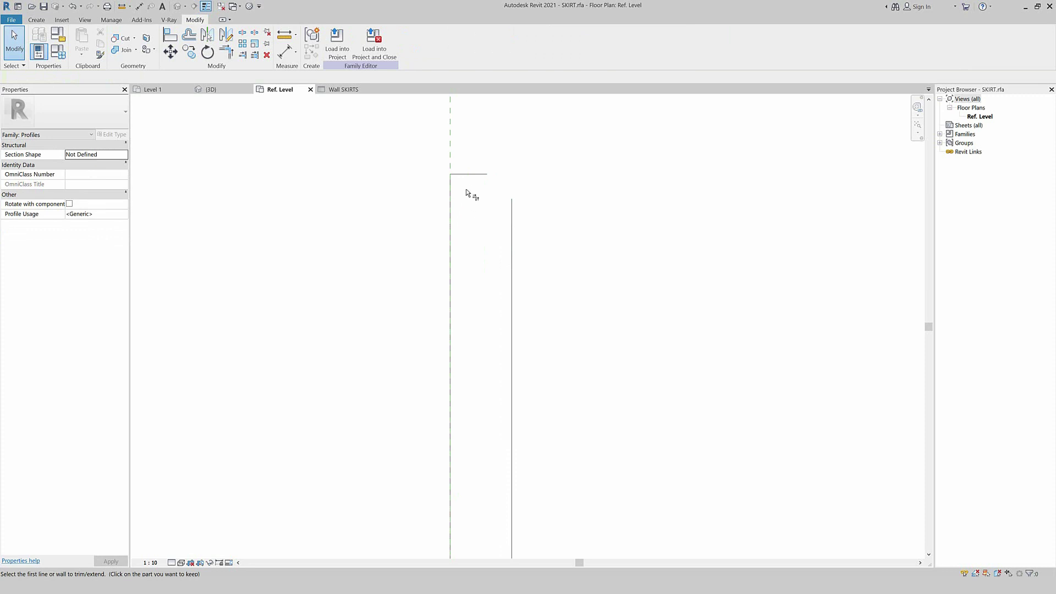
Step: Square the profile's top corner and draw a 5.8-radius groove arc on the right edge
click(511, 204)
scroll(430, 196, down, 1)
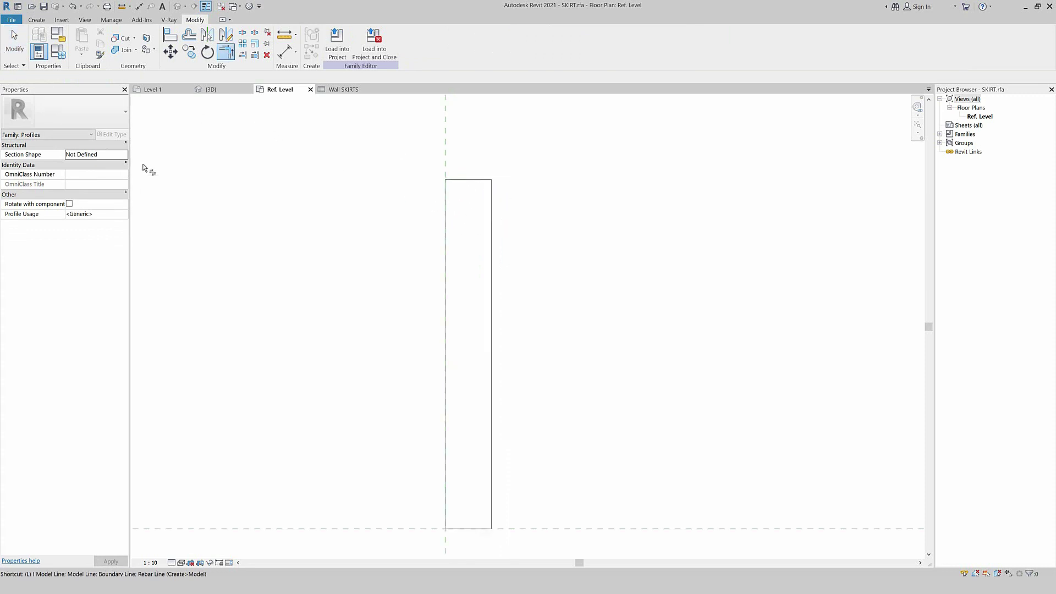
key(l)
key(i)
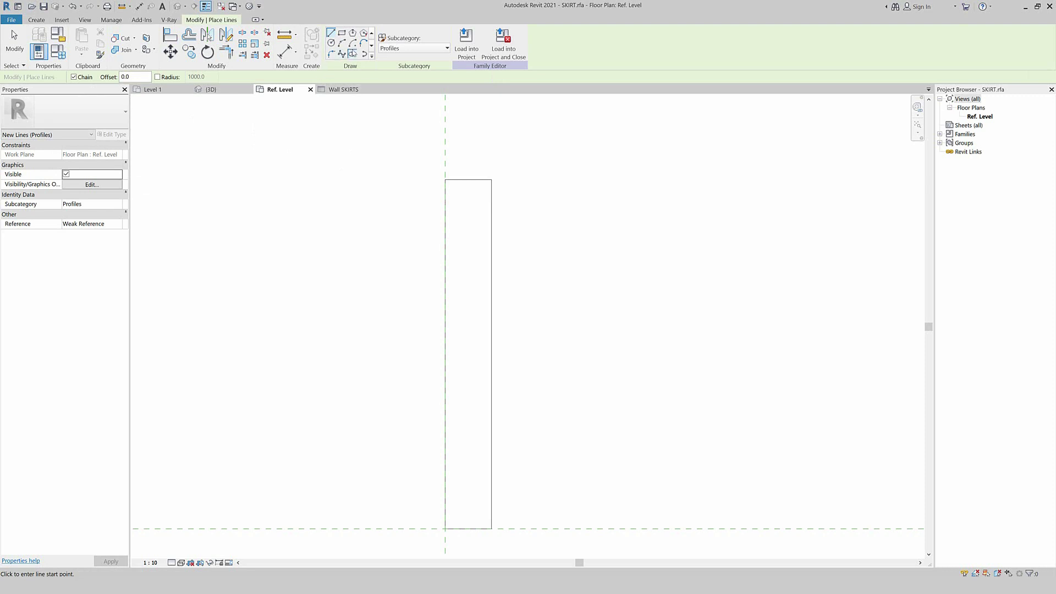
click(491, 198)
scroll(489, 212, up, 2)
click(494, 210)
scroll(495, 210, up, 1)
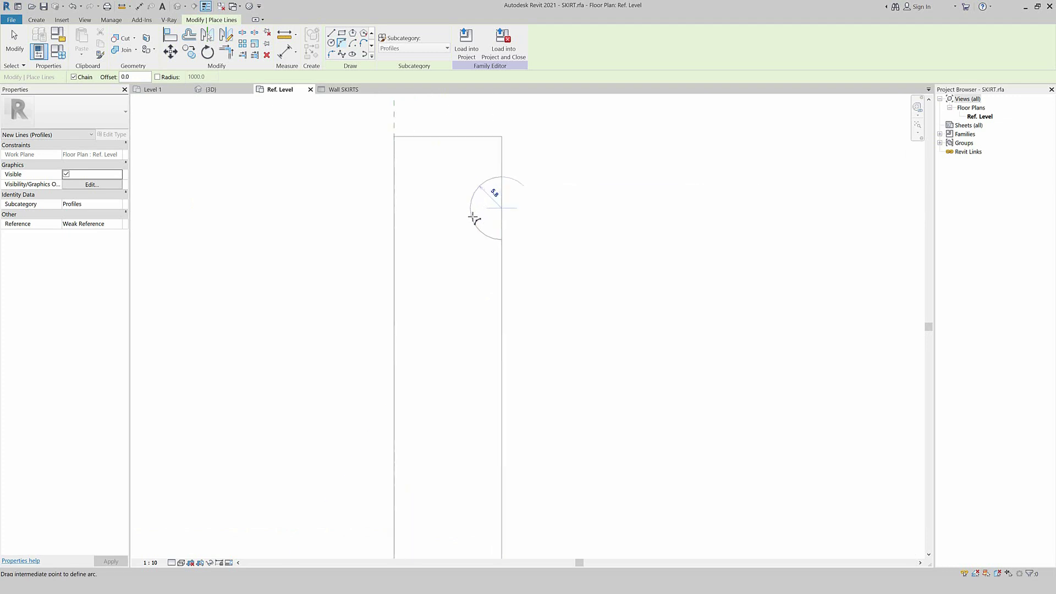
key(Escape)
key(Escape)
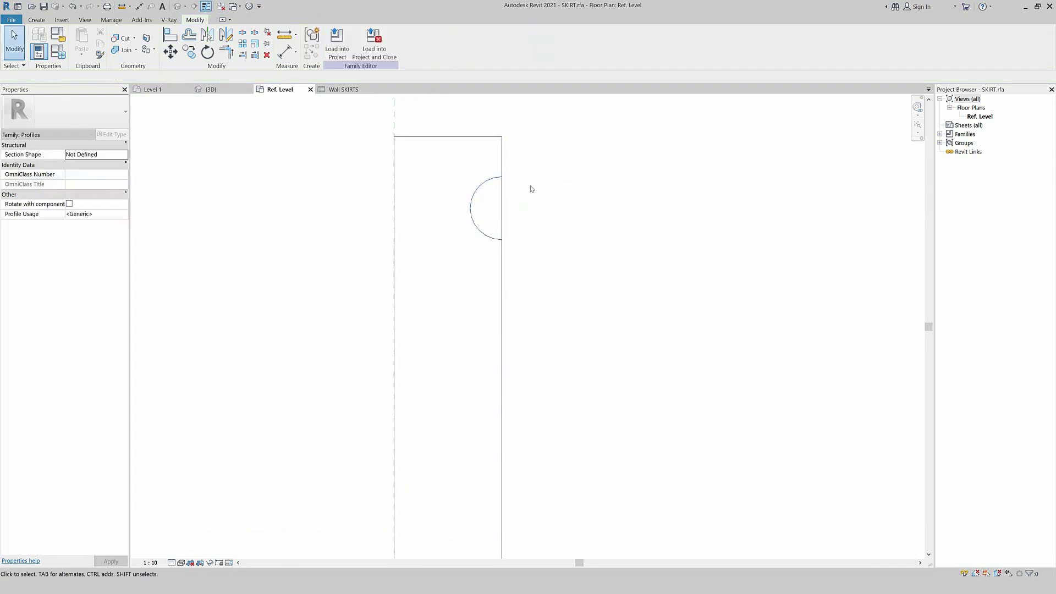
Step: Split and trim the right edge to the groove arc, confirm its radius, and load into Project9
key(s)
key(l)
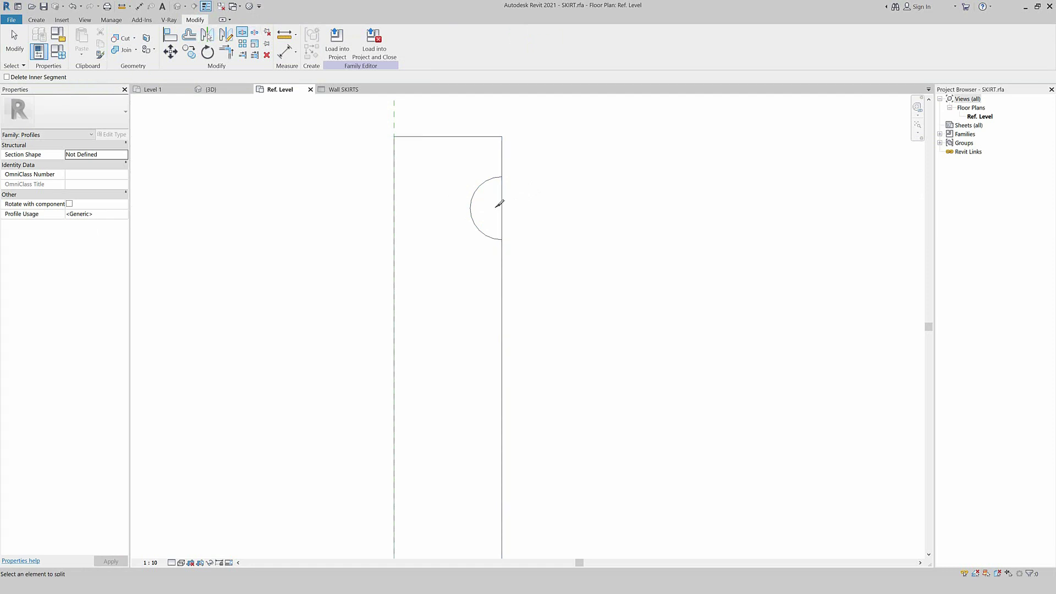
key(Escape)
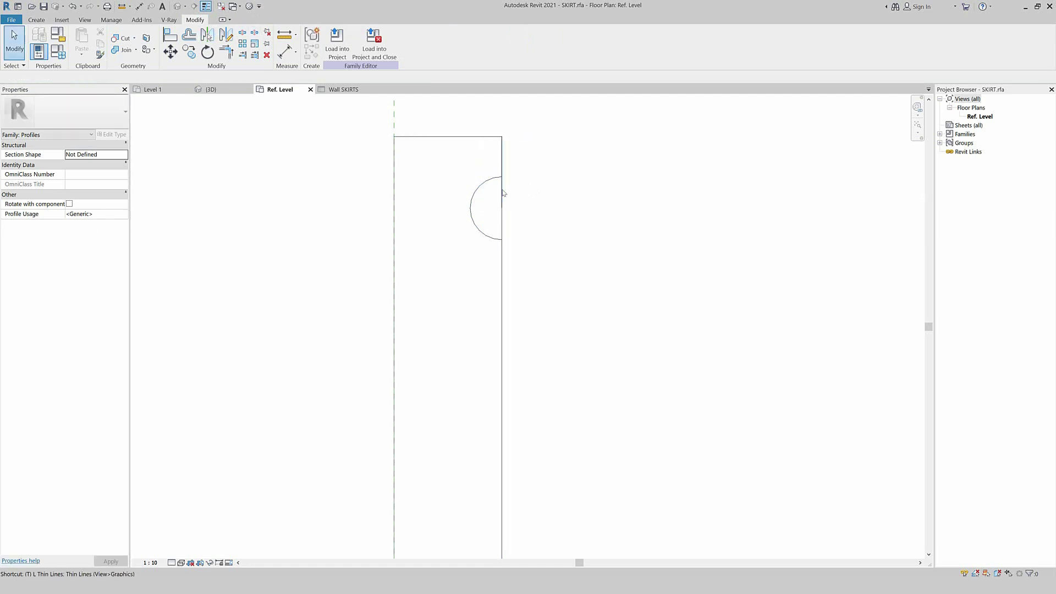
key(t)
key(r)
click(496, 241)
scroll(417, 243, down, 1)
key(Escape)
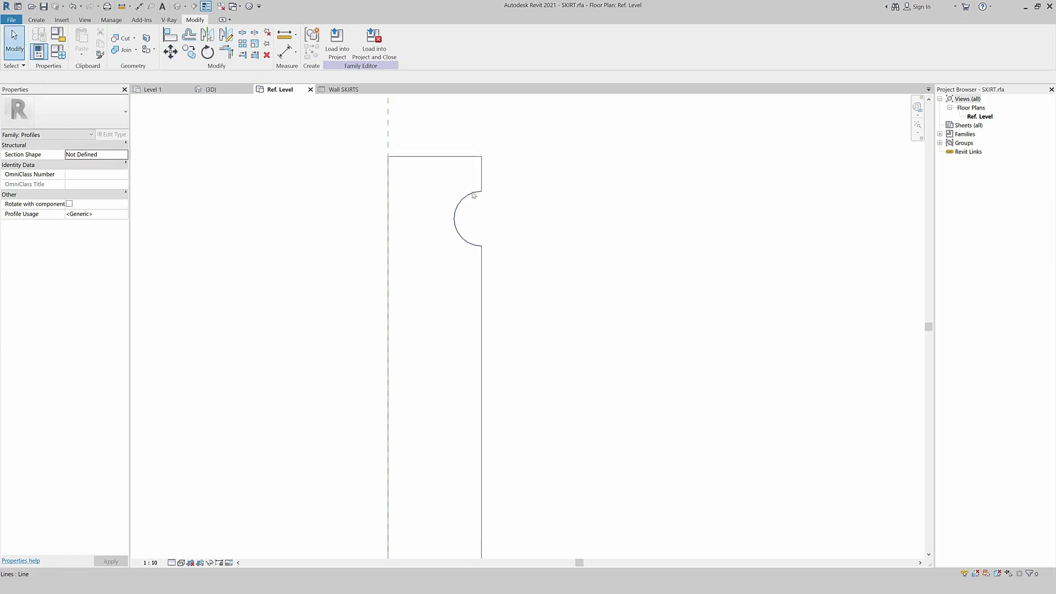
click(459, 221)
click(476, 206)
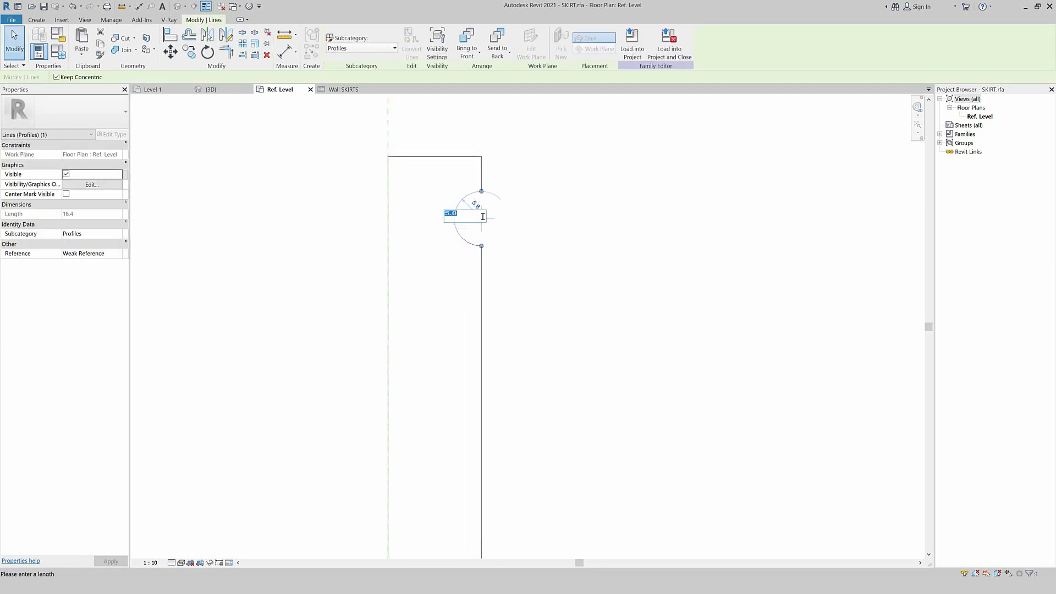
key(Escape)
key(Escape)
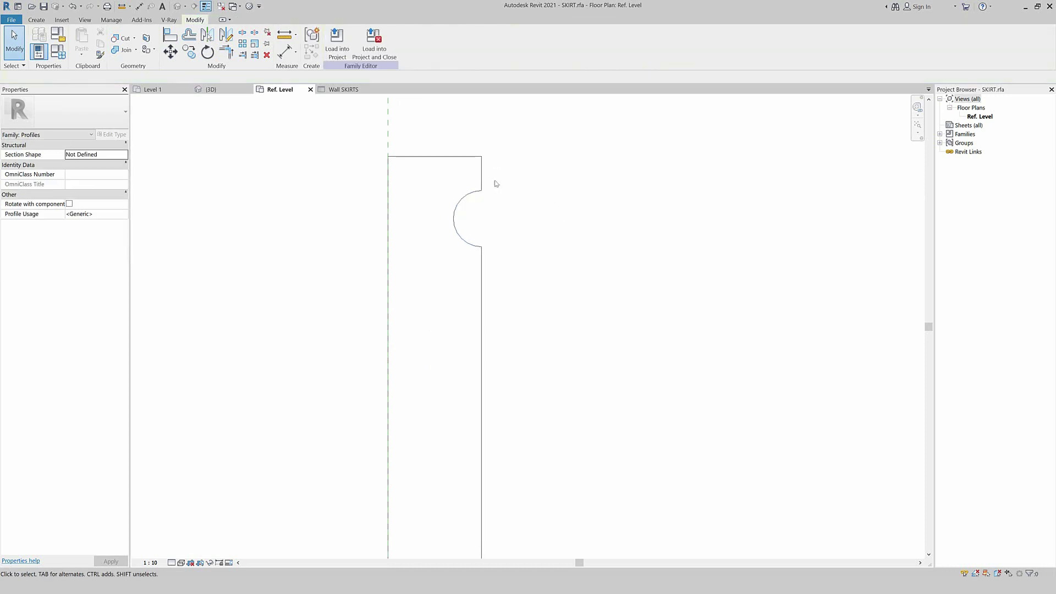
click(334, 57)
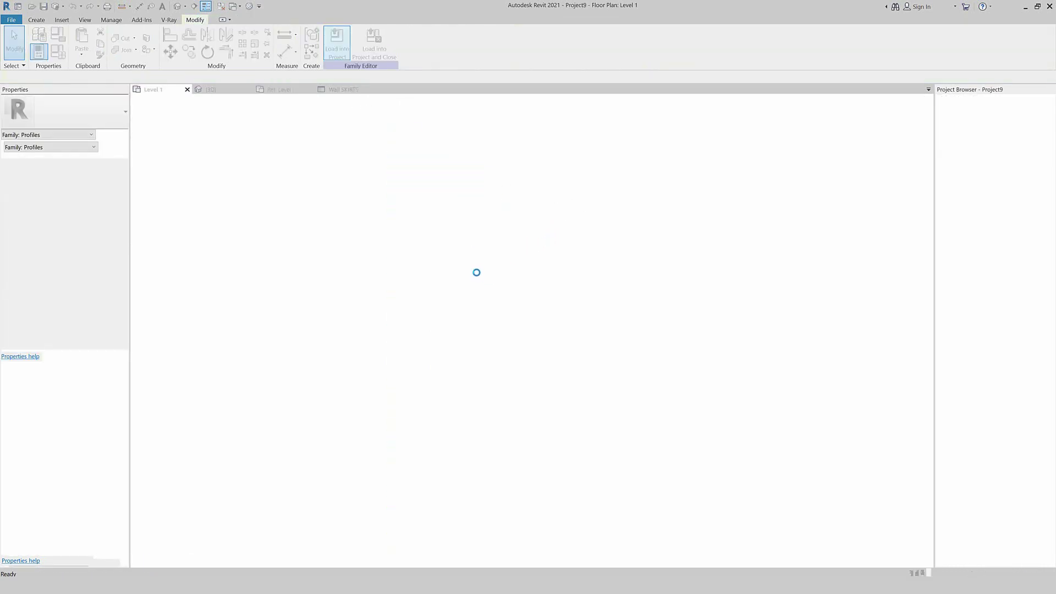
Step: Overwrite the existing SKIRT profile and inspect the grooved skirts in the 3D view
click(468, 273)
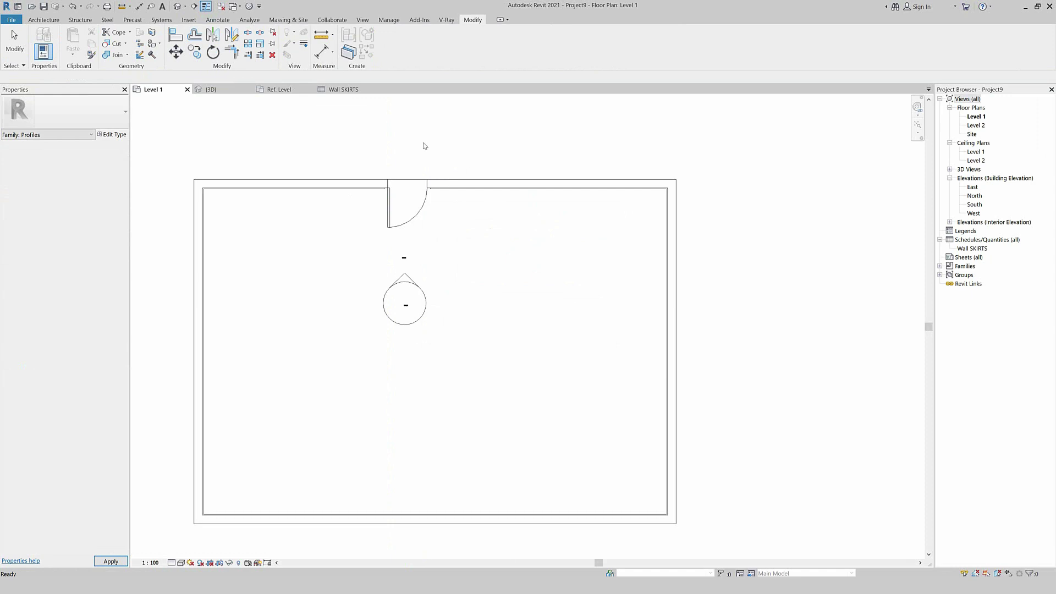
click(226, 91)
scroll(483, 254, up, 3)
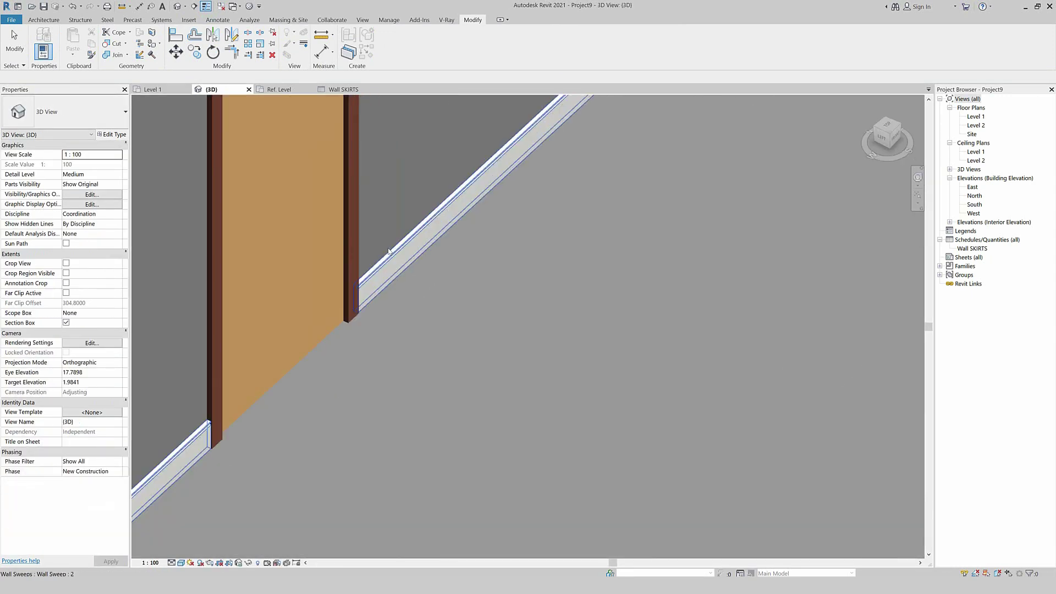
scroll(459, 323, up, 3)
scroll(440, 366, up, 1)
scroll(407, 332, down, 2)
scroll(284, 275, down, 1)
scroll(295, 314, down, 3)
scroll(307, 309, down, 3)
scroll(314, 325, down, 2)
key(Escape)
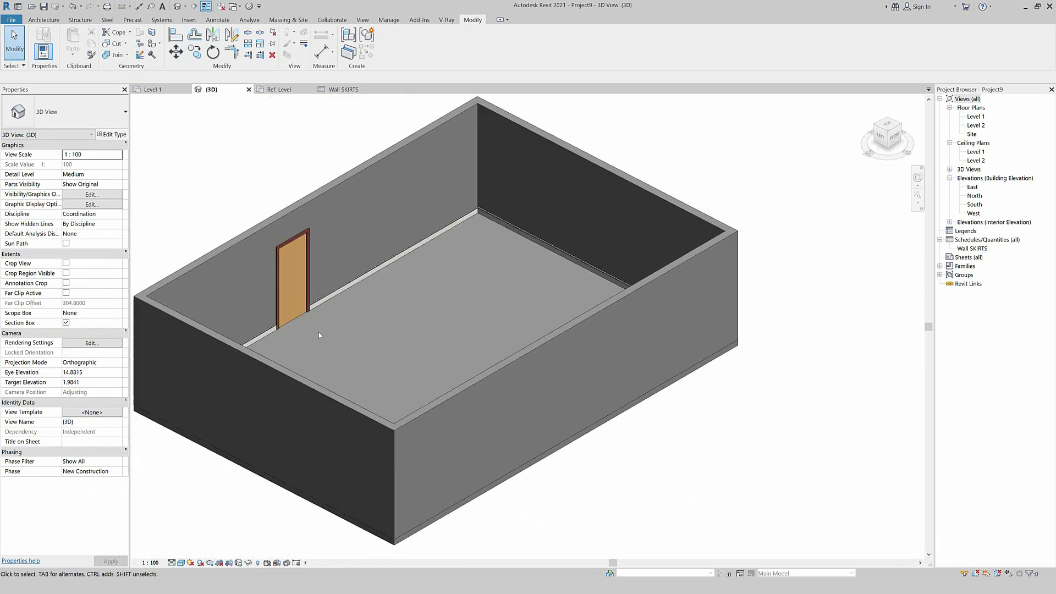